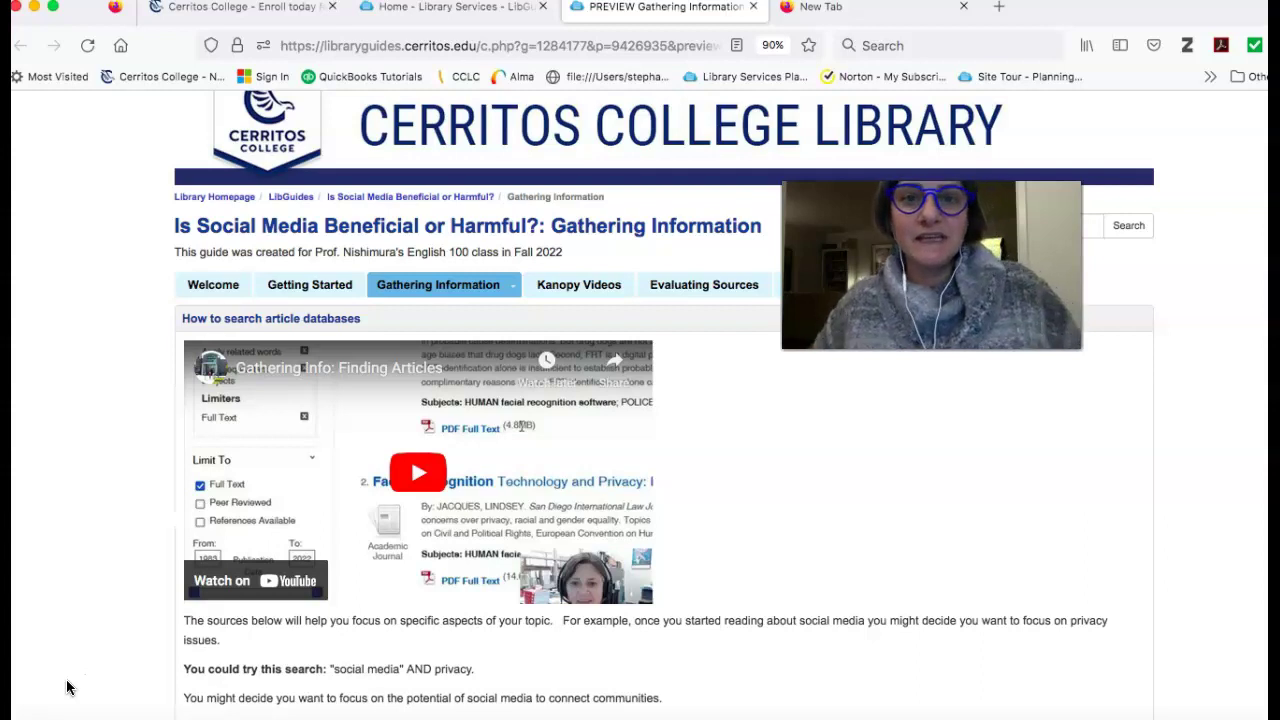
Open the Academic Search Complete database from the article database list in the Gathering Information guide.
scroll(170, 547, "down", 9)
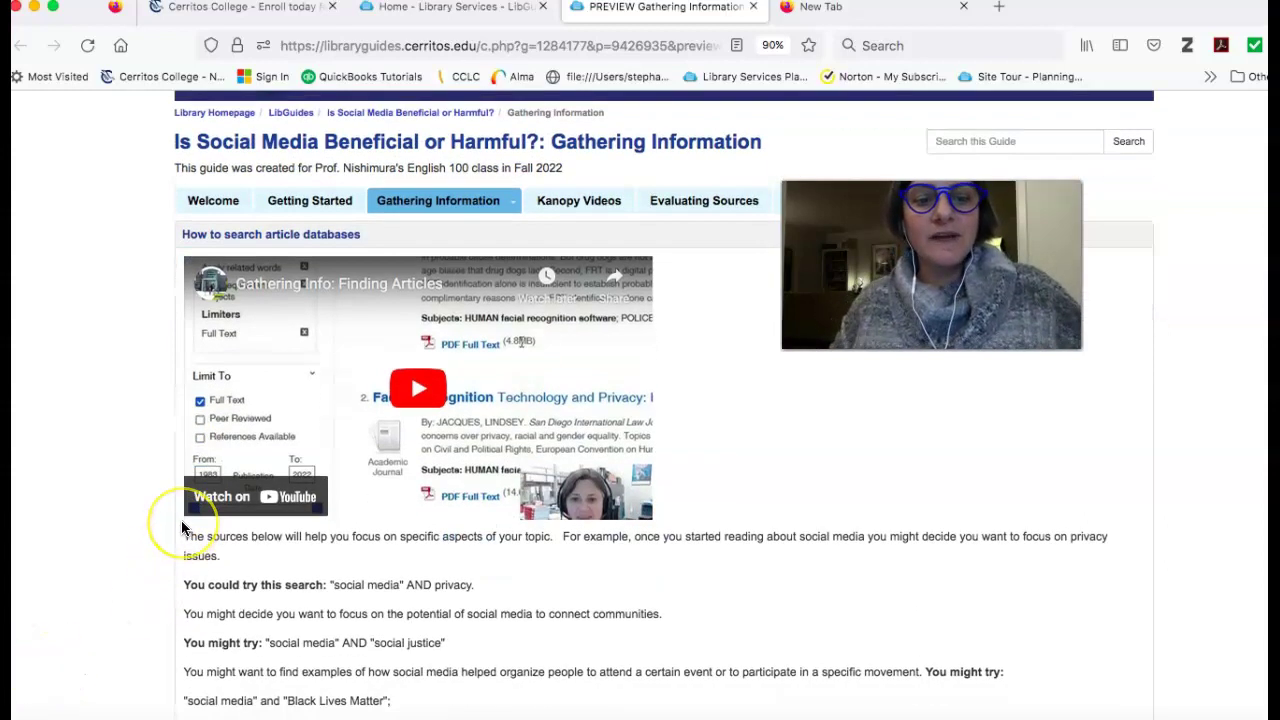
scroll(182, 528, "down", 12)
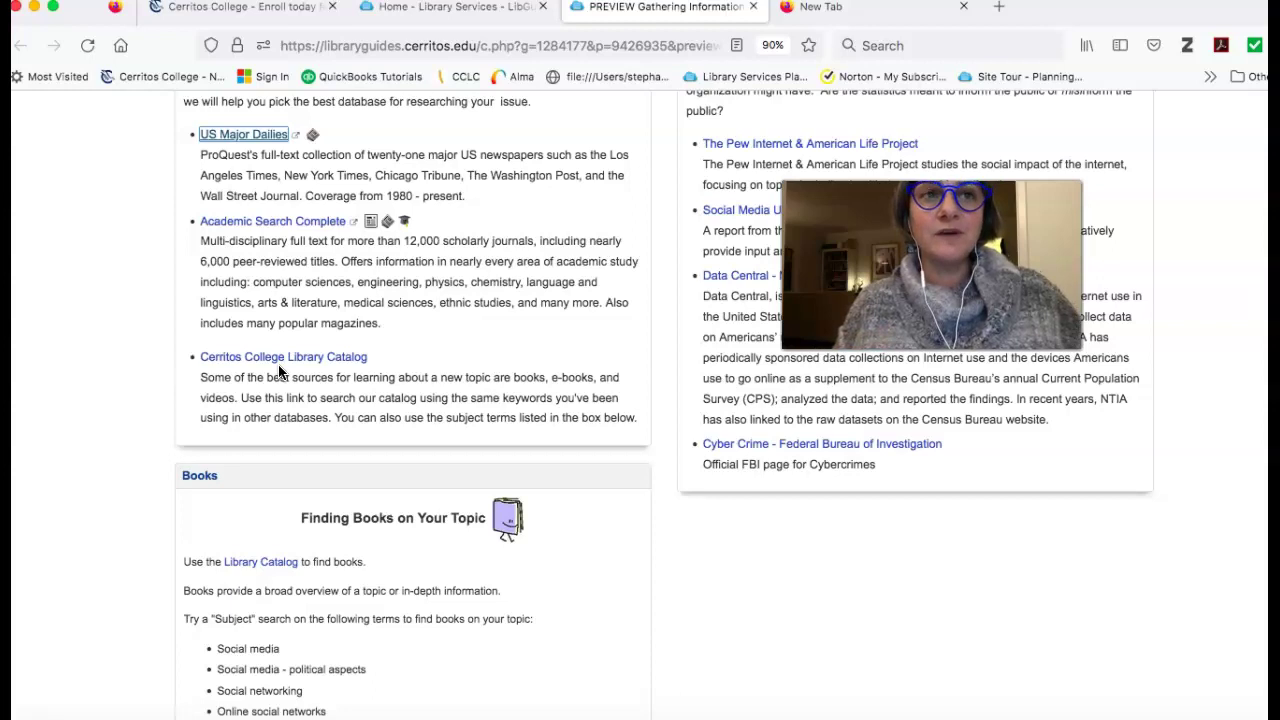
scroll(313, 475, "down", 5)
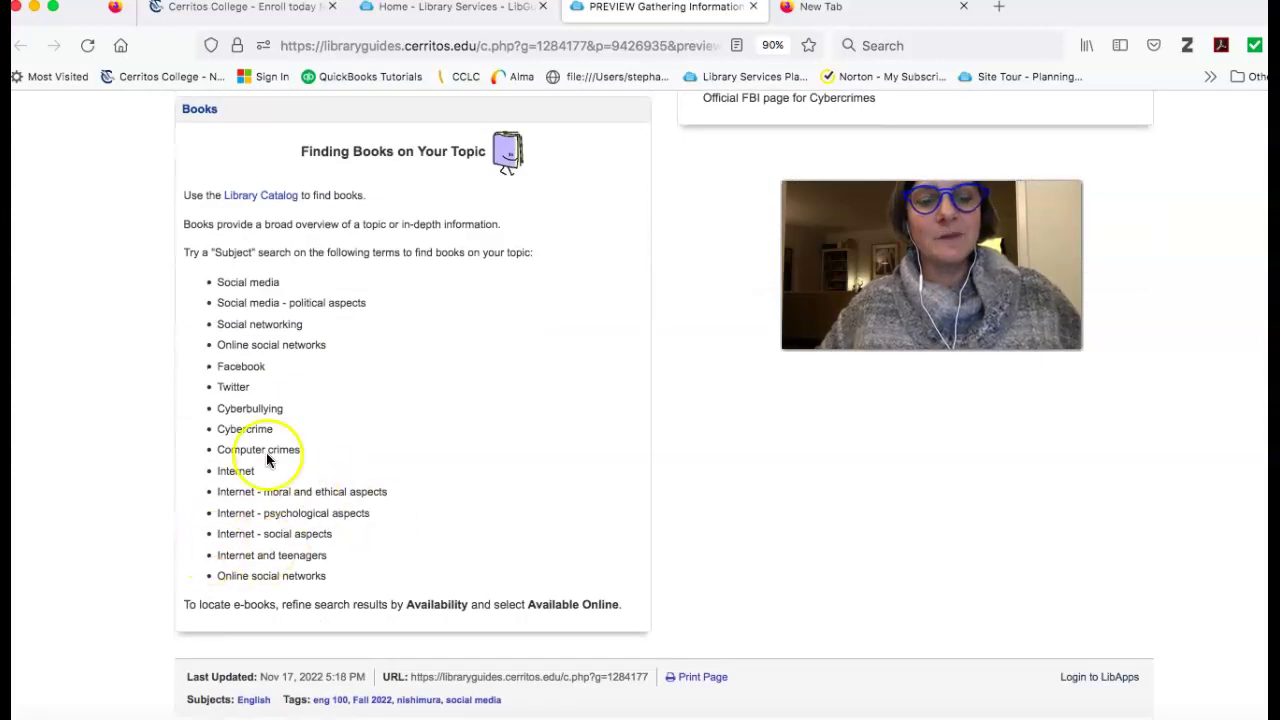
scroll(256, 327, "up", 6)
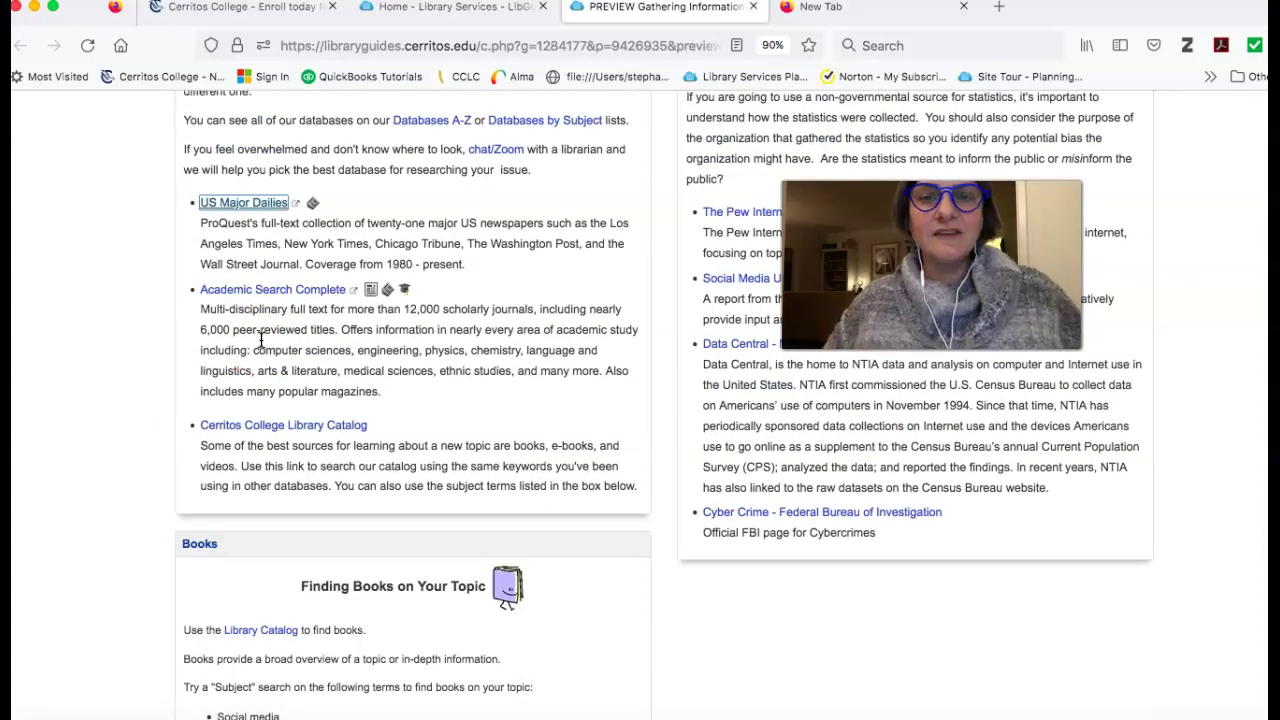
left_click(232, 292)
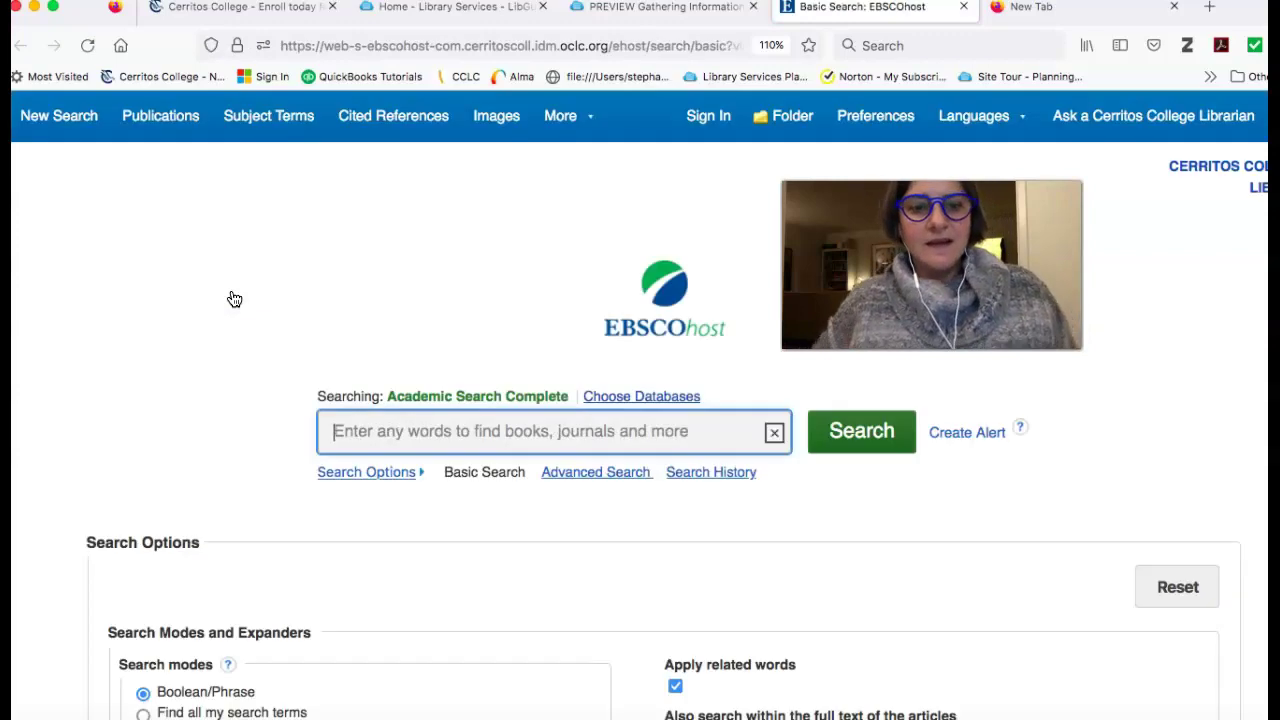
Search Academic Search Complete for "social media" AND bullying.
type("\"social media\"")
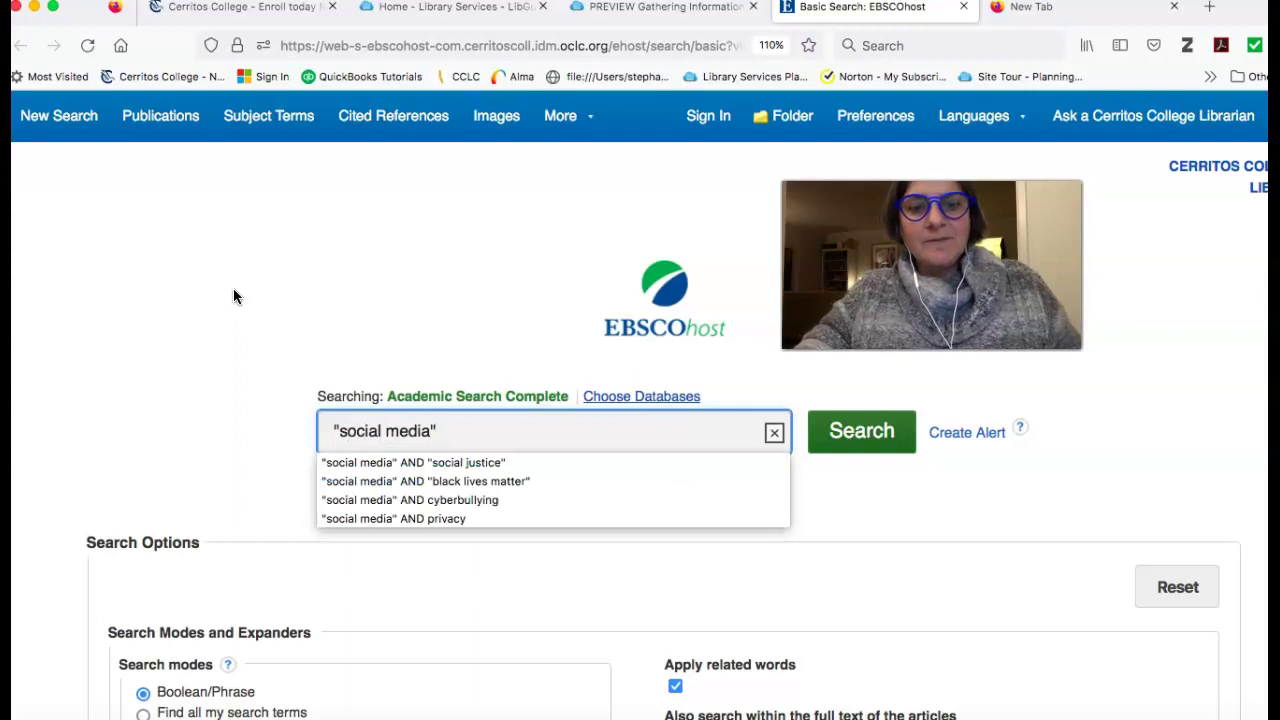
type(" AND")
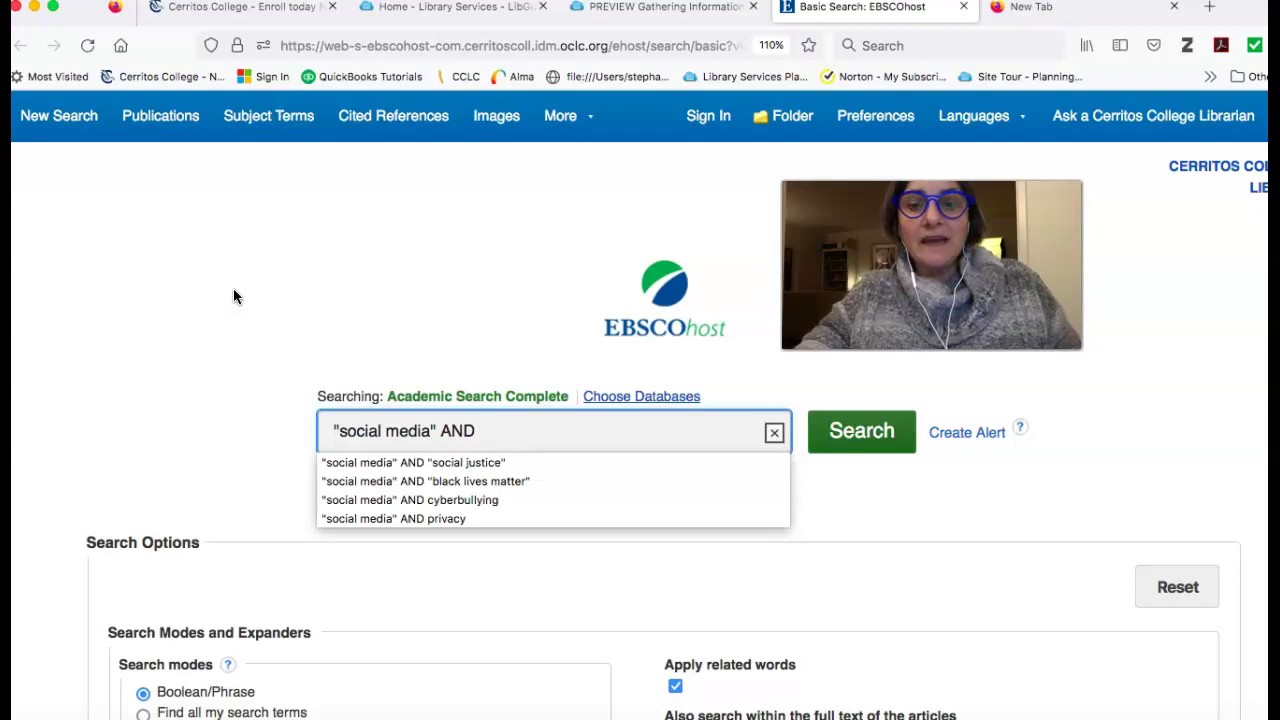
type(" bullying")
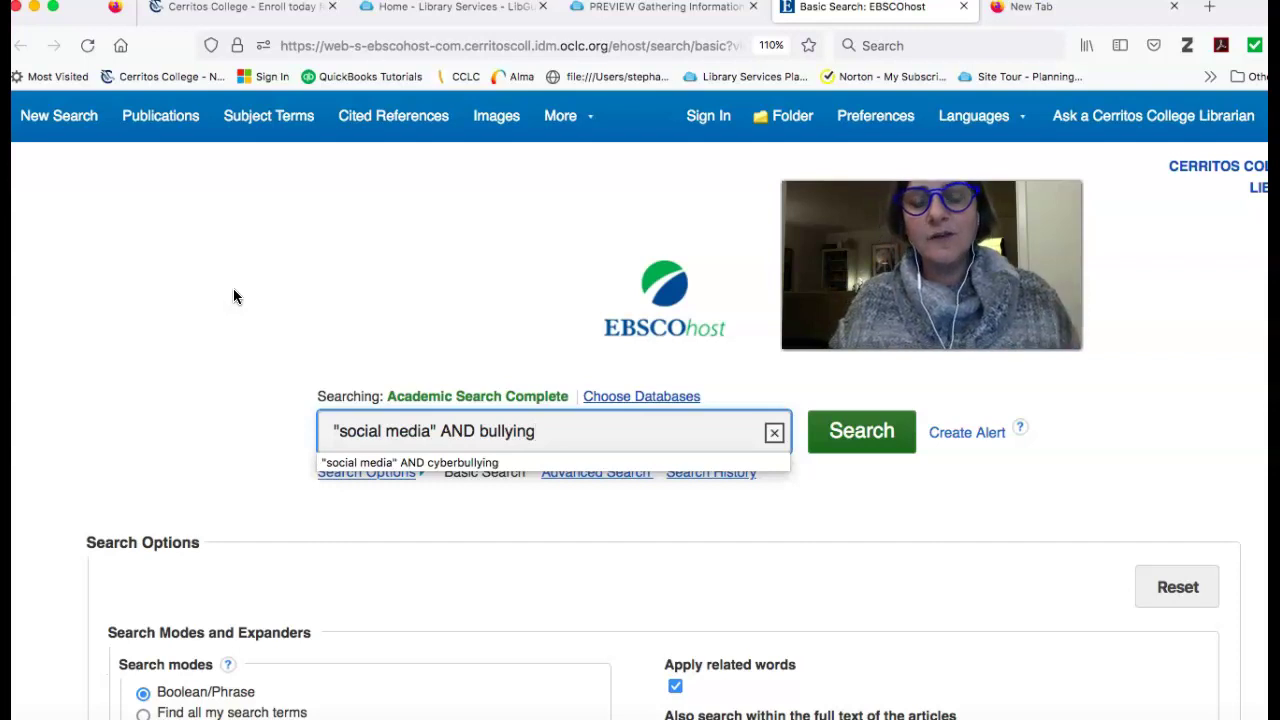
key("Return")
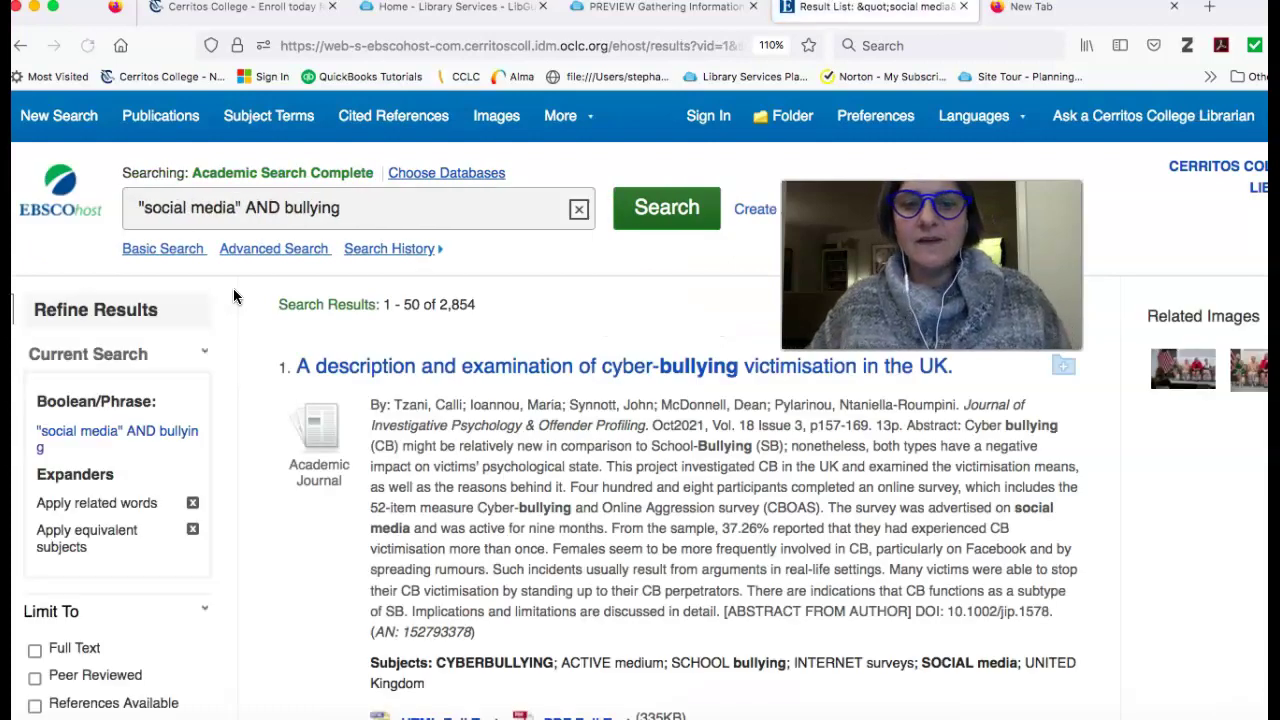
Limit the search results to Full Text and look over the remaining limiters and source types.
scroll(134, 405, "down", 4)
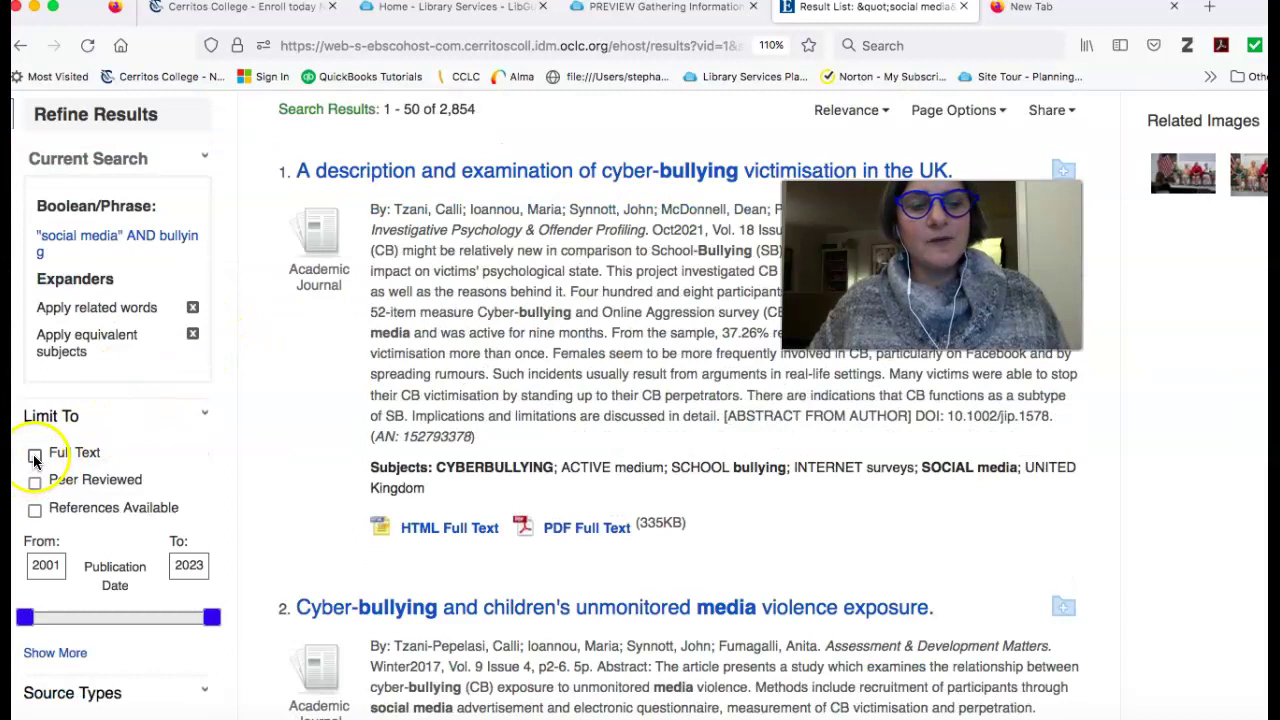
left_click(35, 456)
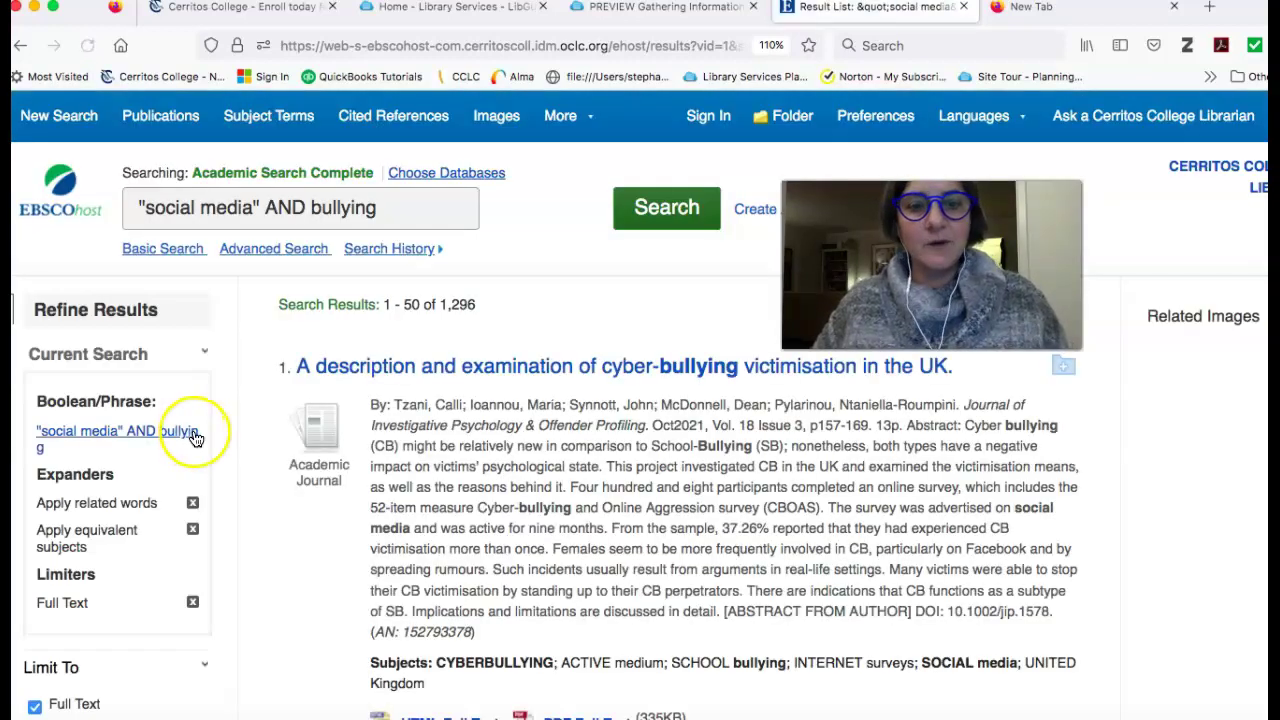
scroll(196, 438, "down", 10)
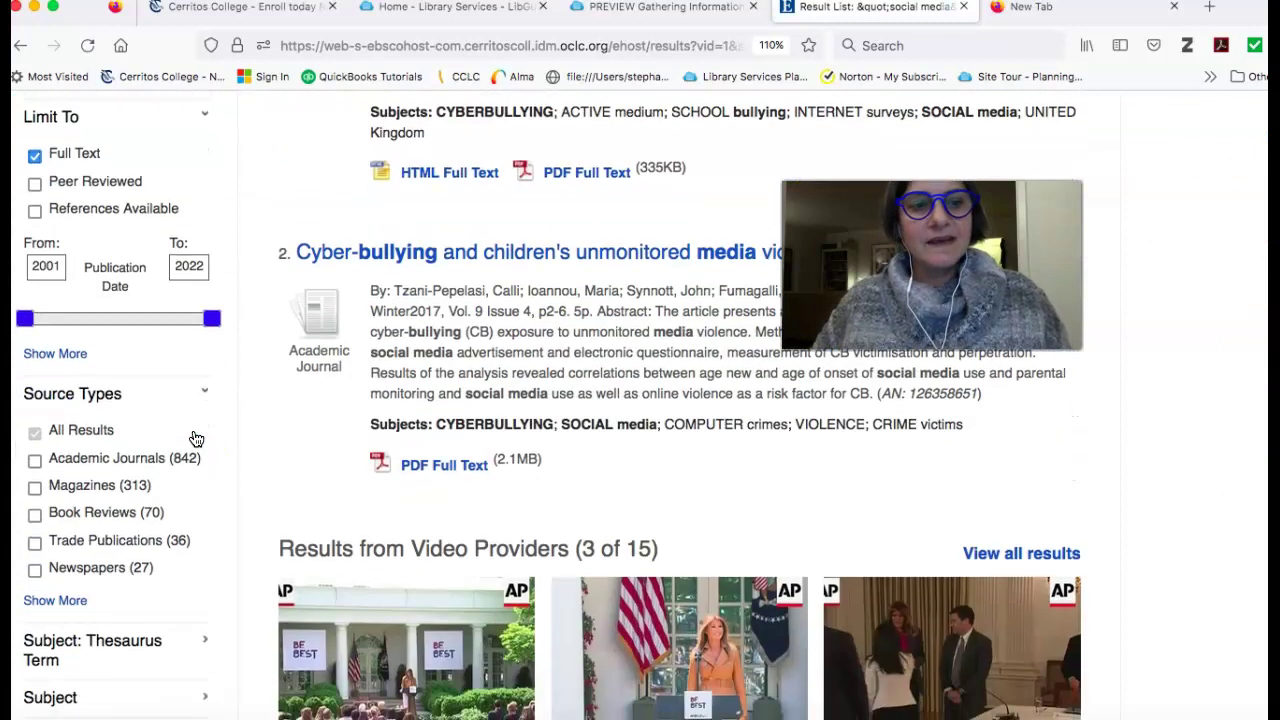
scroll(196, 438, "up", 2)
left_click(75, 370)
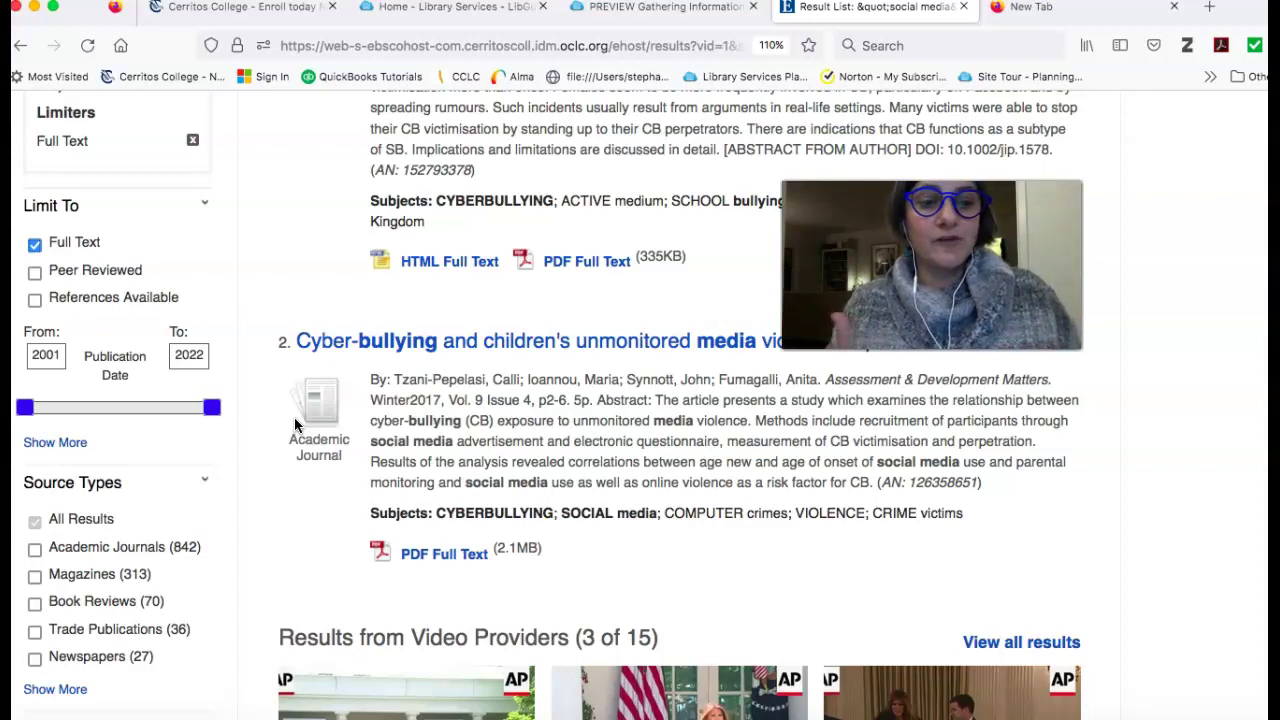
Browse the first nine full-text results, examining their titles, source types, abstracts and subjects for relevance to social media and bullying.
scroll(313, 408, "up", 5)
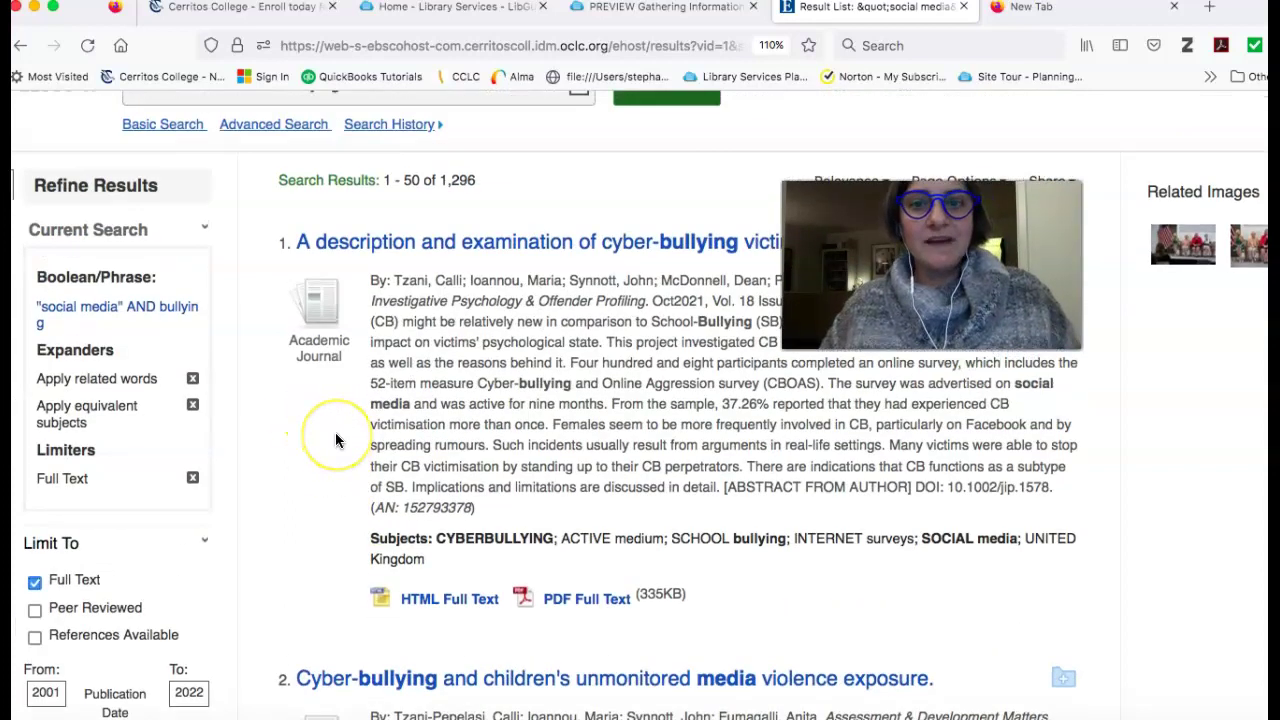
scroll(336, 437, "down", 4)
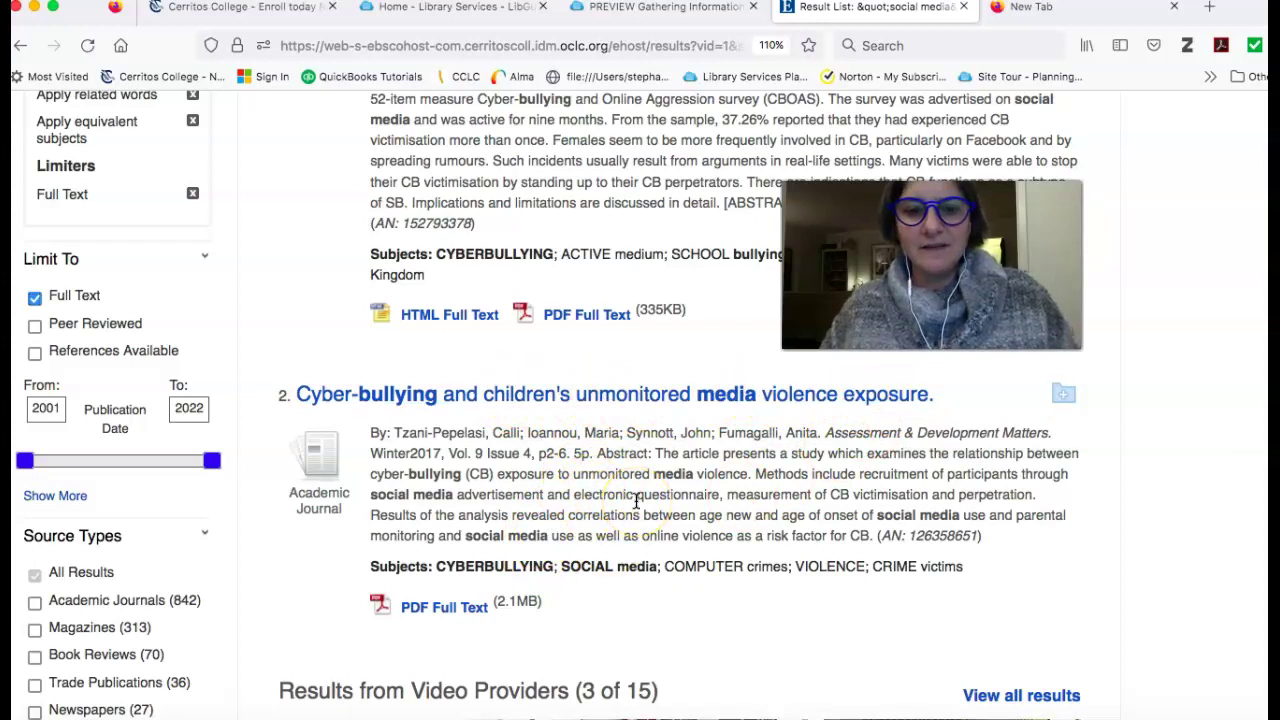
scroll(636, 500, "down", 7)
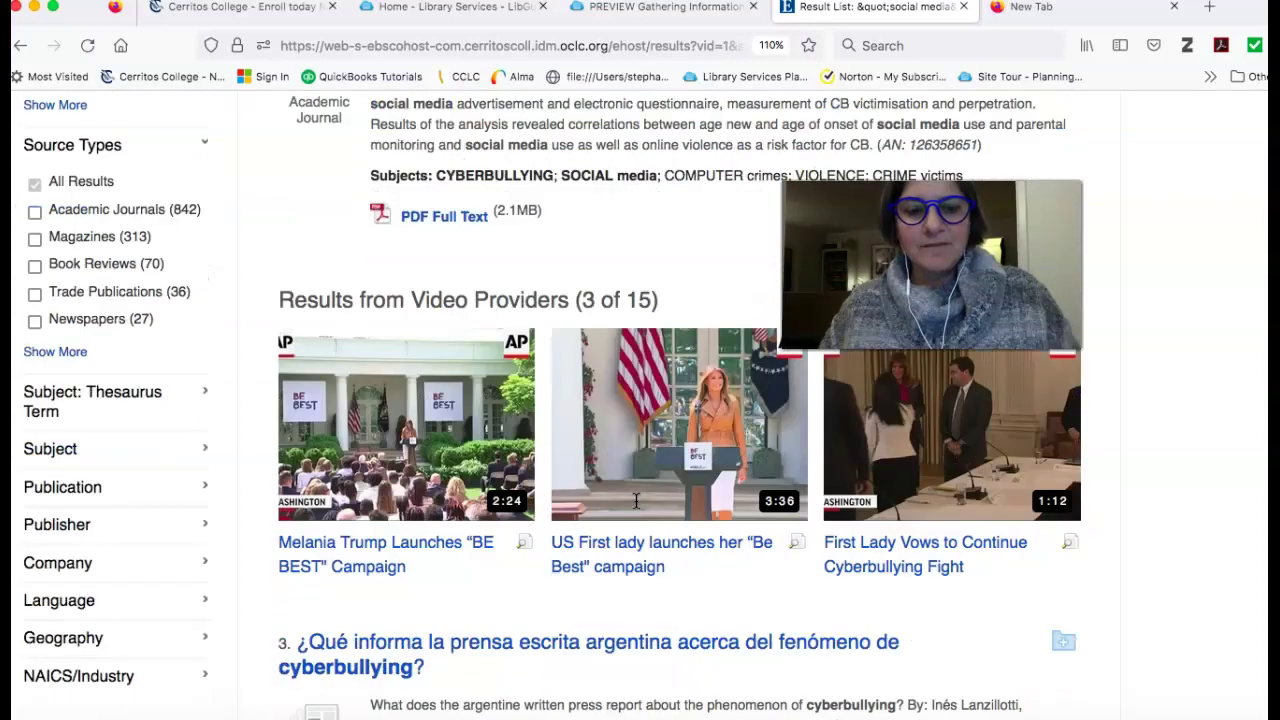
scroll(636, 500, "down", 20)
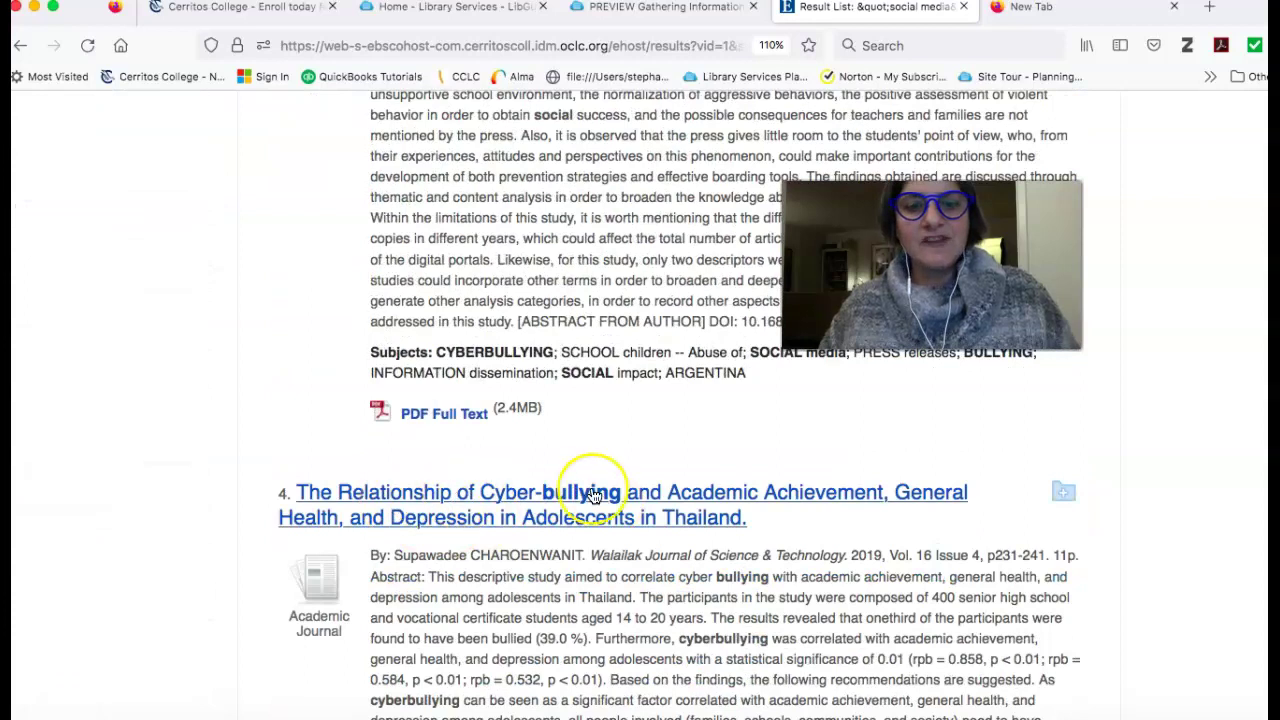
scroll(594, 495, "down", 5)
scroll(594, 495, "down", 5)
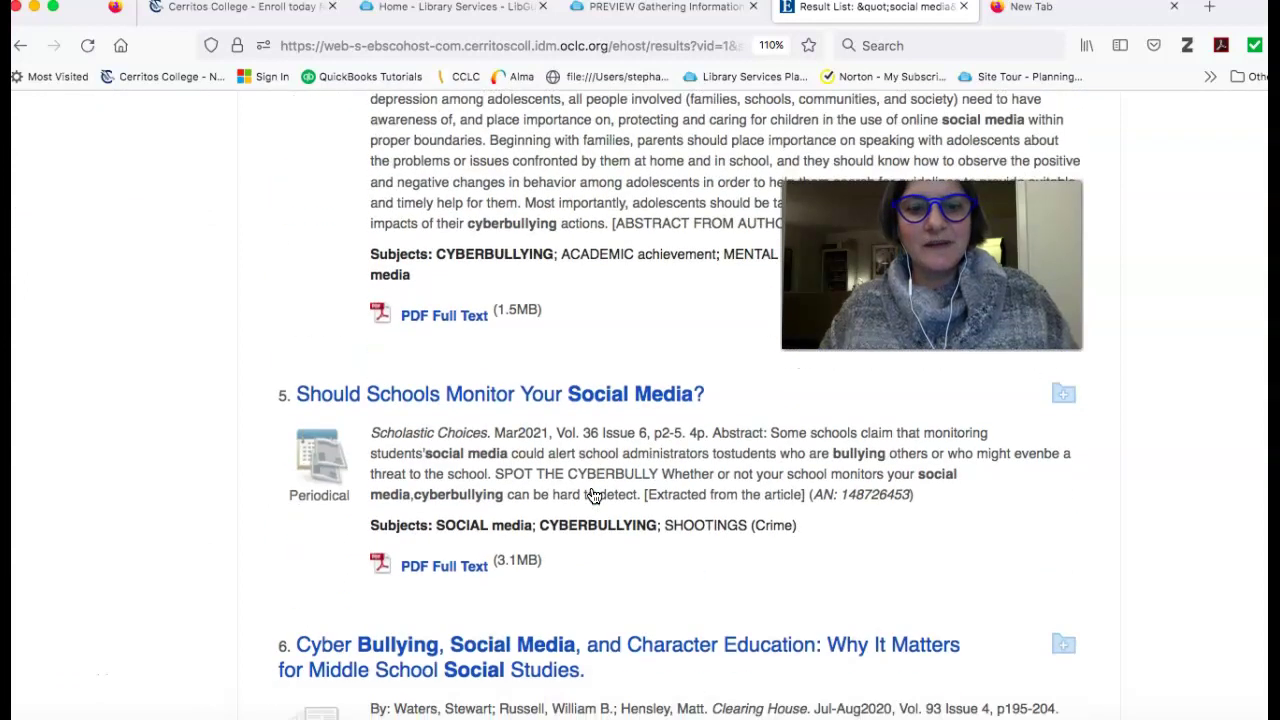
scroll(560, 416, "down", 2)
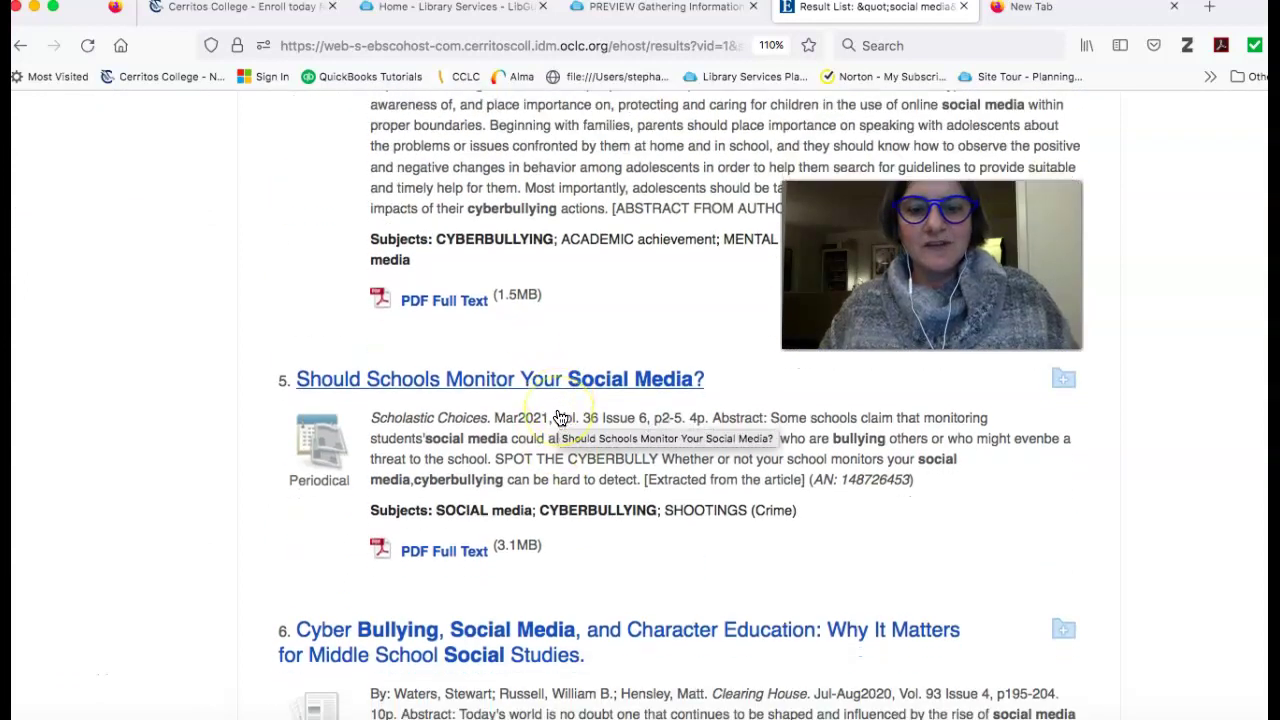
scroll(560, 418, "down", 10)
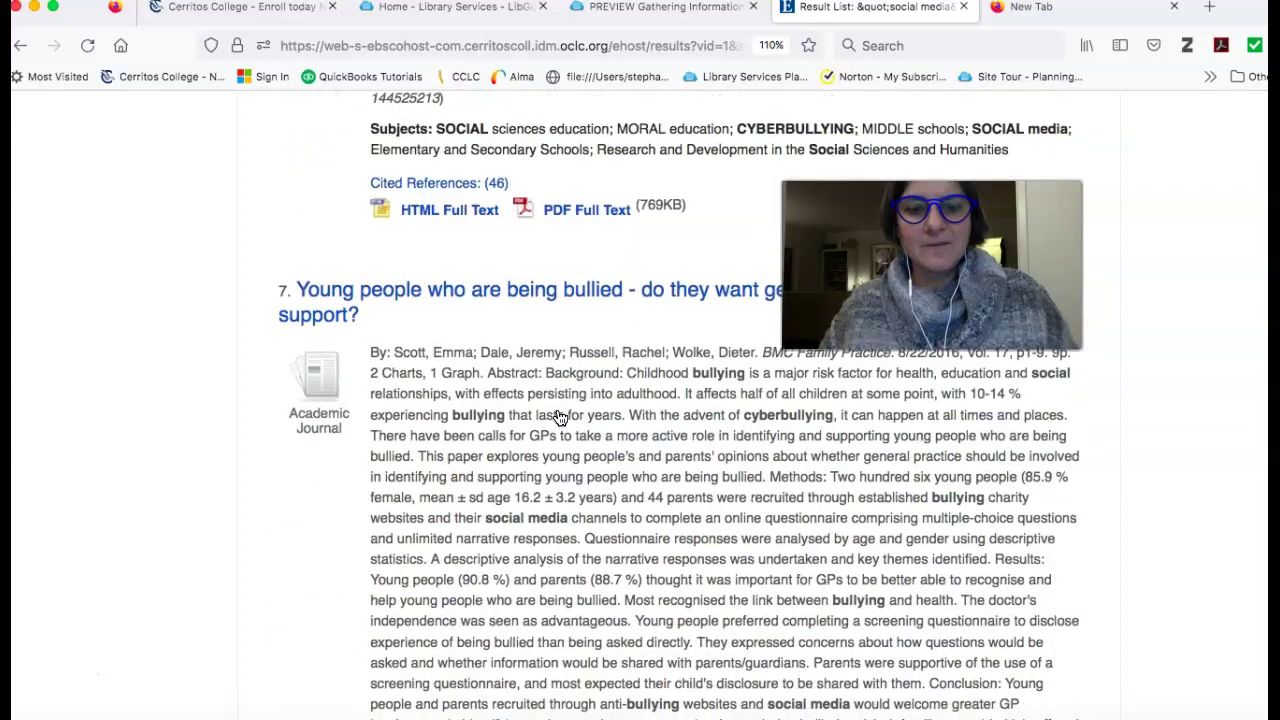
scroll(560, 418, "up", 4)
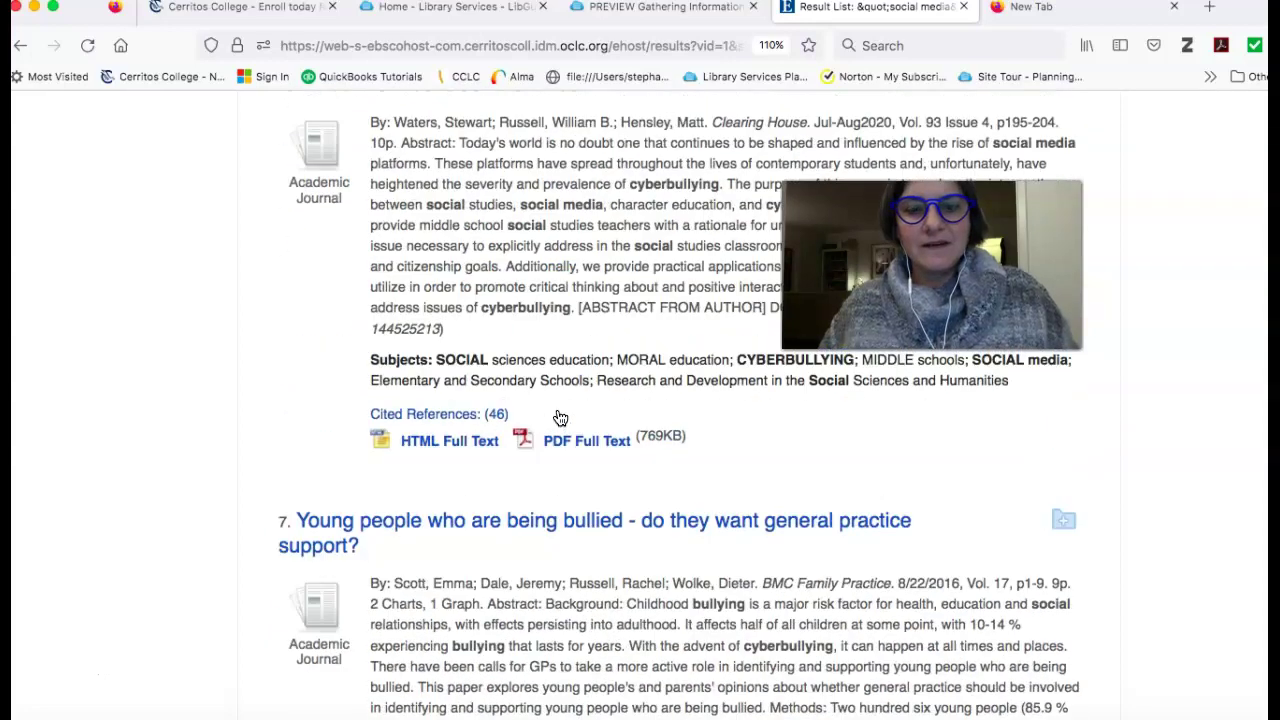
scroll(500, 515, "down", 5)
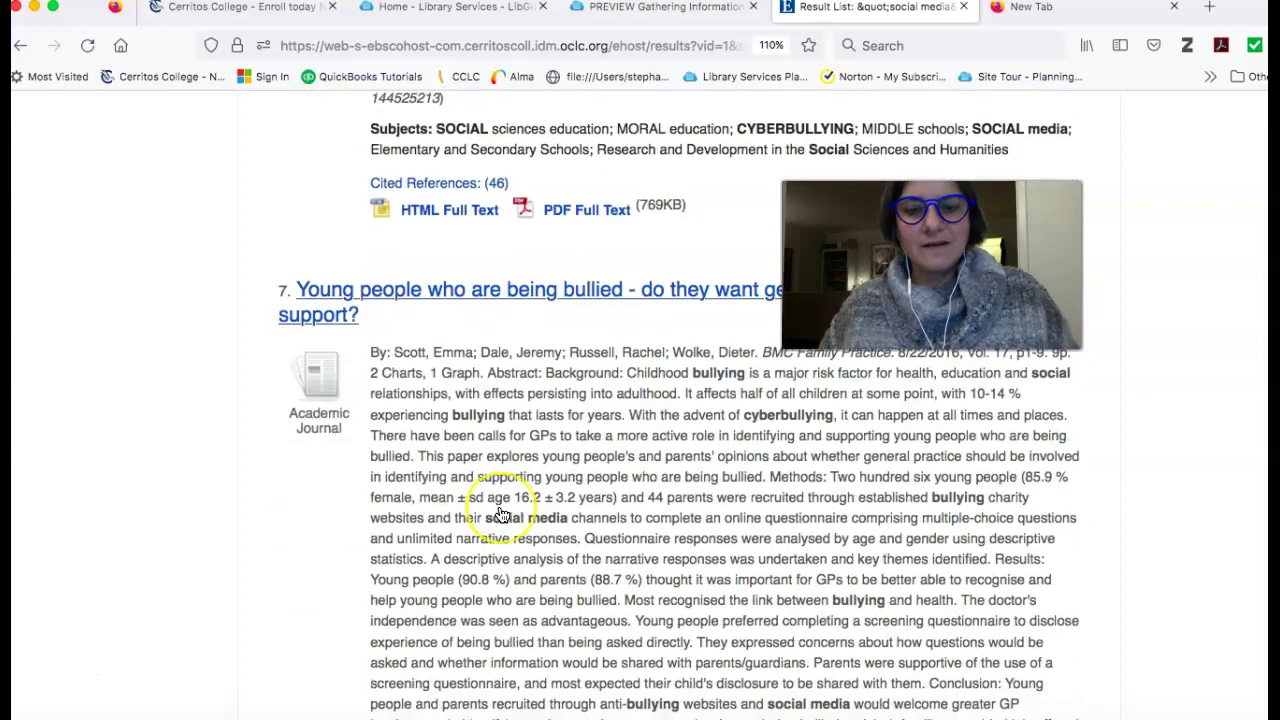
scroll(501, 514, "down", 9)
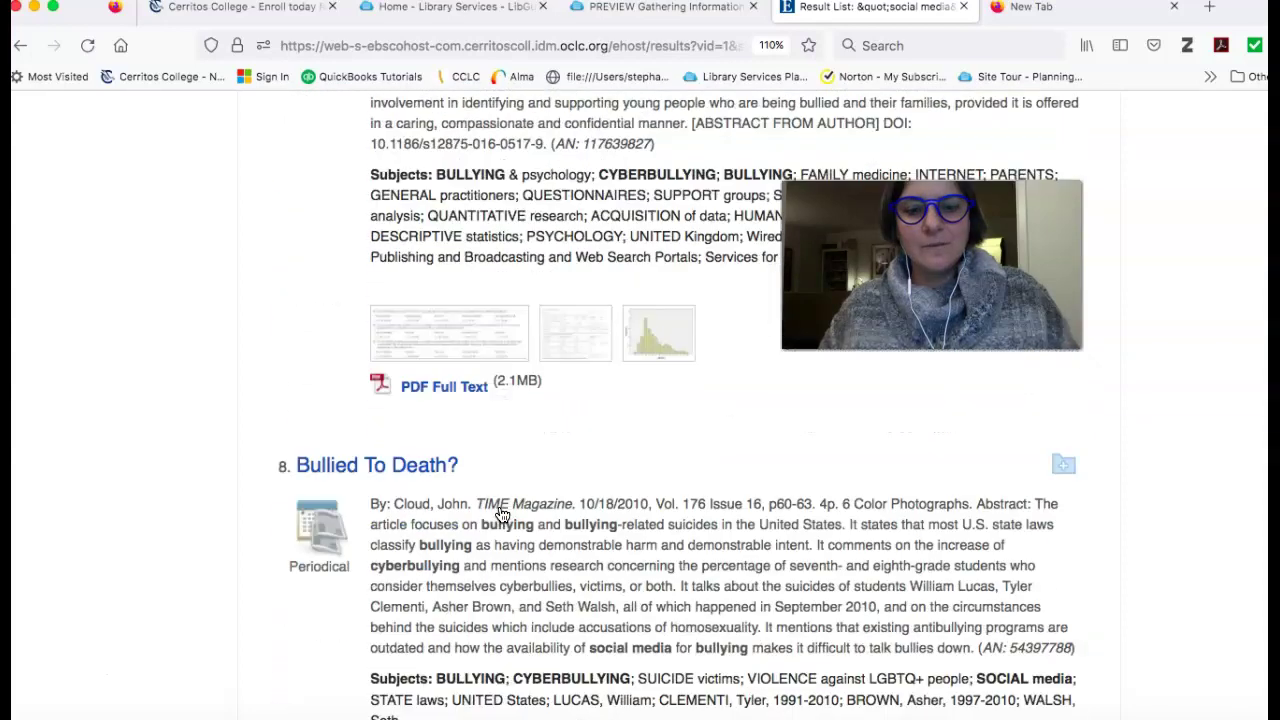
scroll(501, 514, "down", 3)
scroll(501, 514, "up", 1)
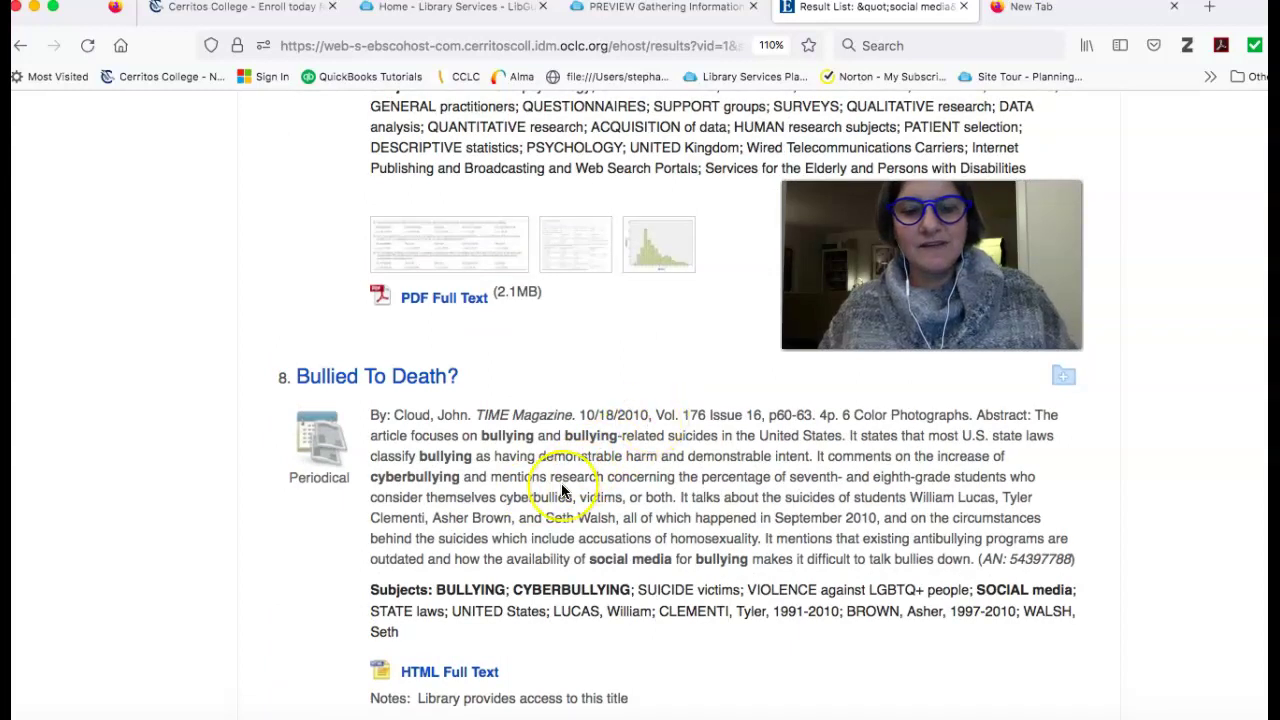
scroll(562, 491, "down", 5)
scroll(562, 491, "down", 5)
scroll(562, 491, "up", 3)
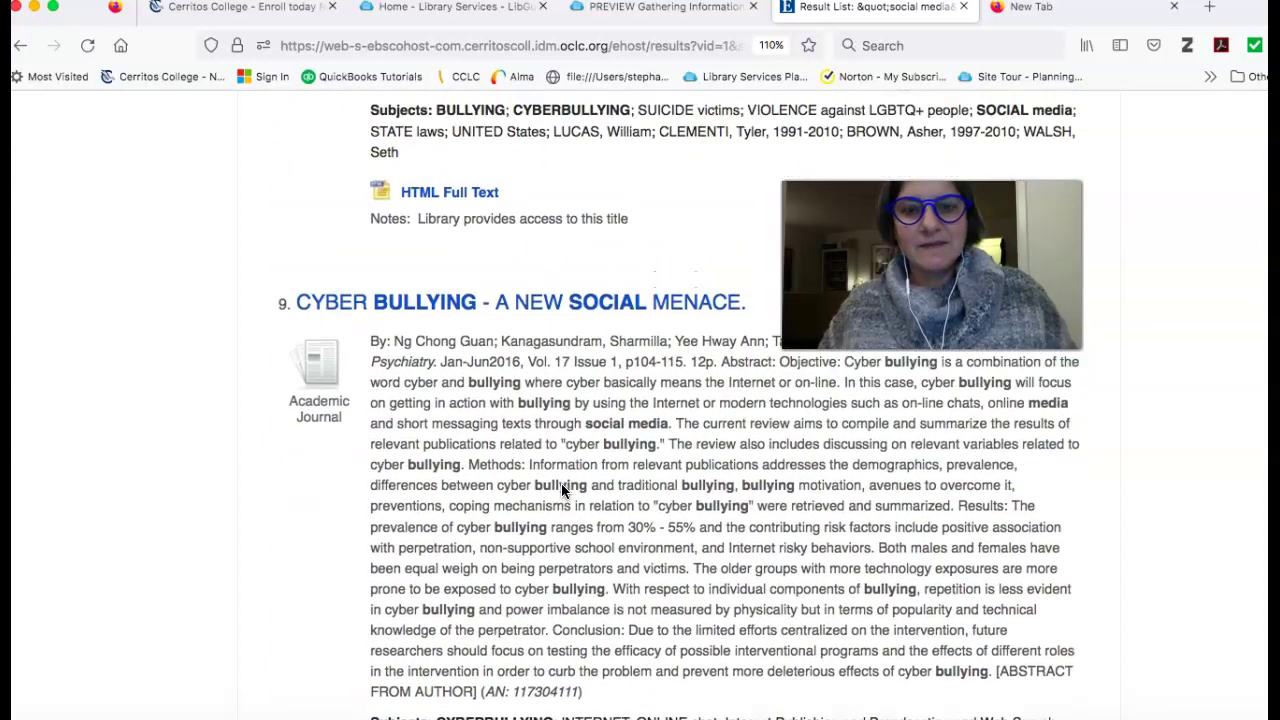
scroll(562, 491, "down", 1)
scroll(561, 485, "up", 1)
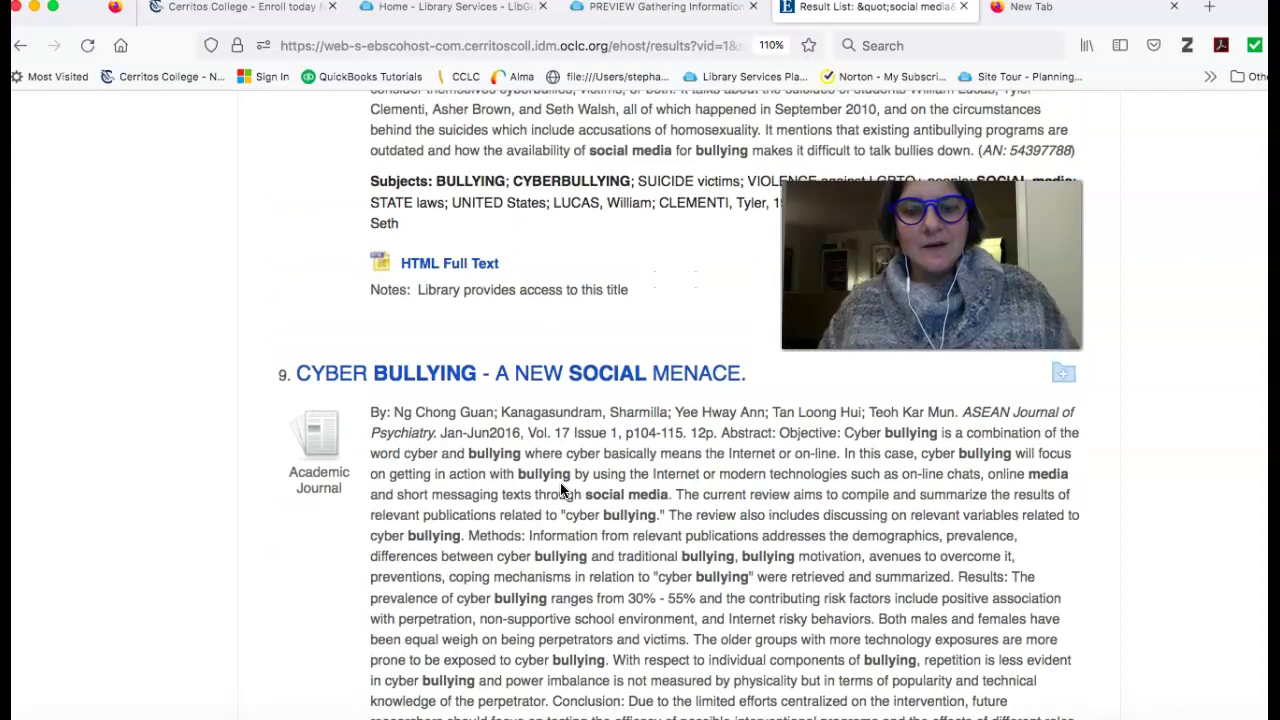
scroll(560, 485, "up", 3)
scroll(561, 488, "up", 3)
Open the PDF full text of the article "Perceptions of Cyberbullying: An Assessment of Perceived Severity among College Students".
scroll(560, 489, "down", 15)
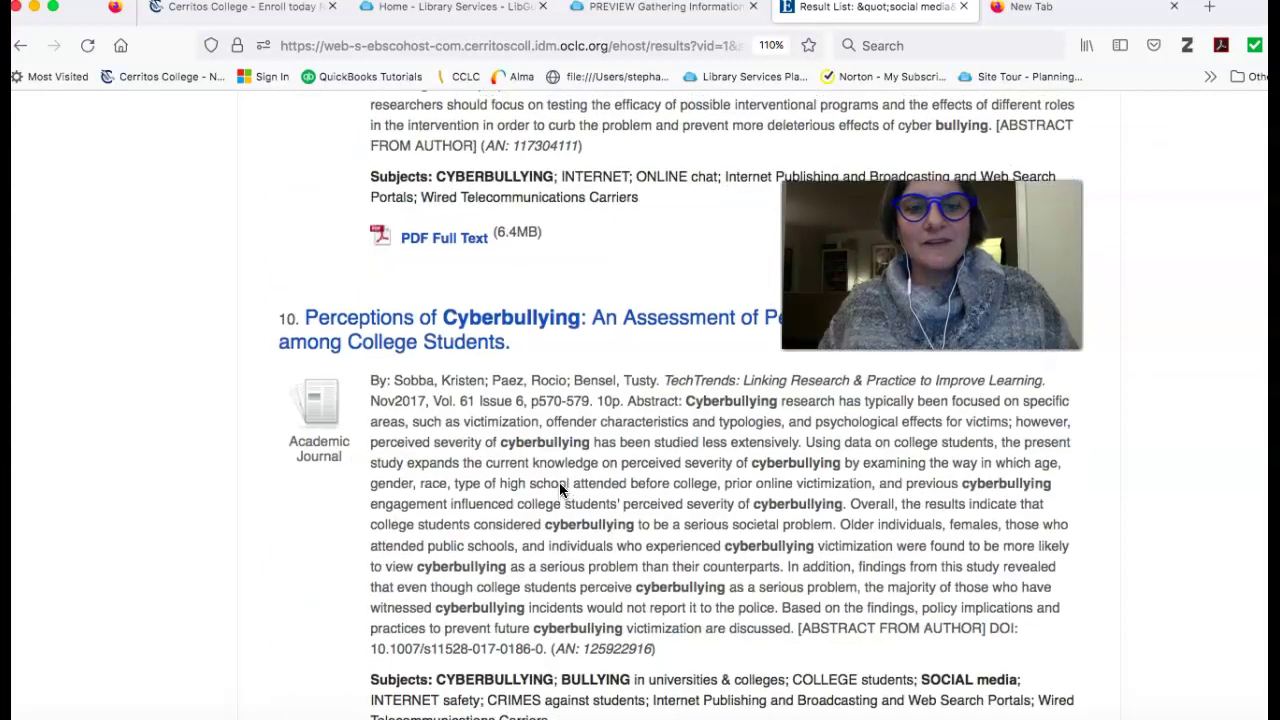
scroll(559, 489, "up", 2)
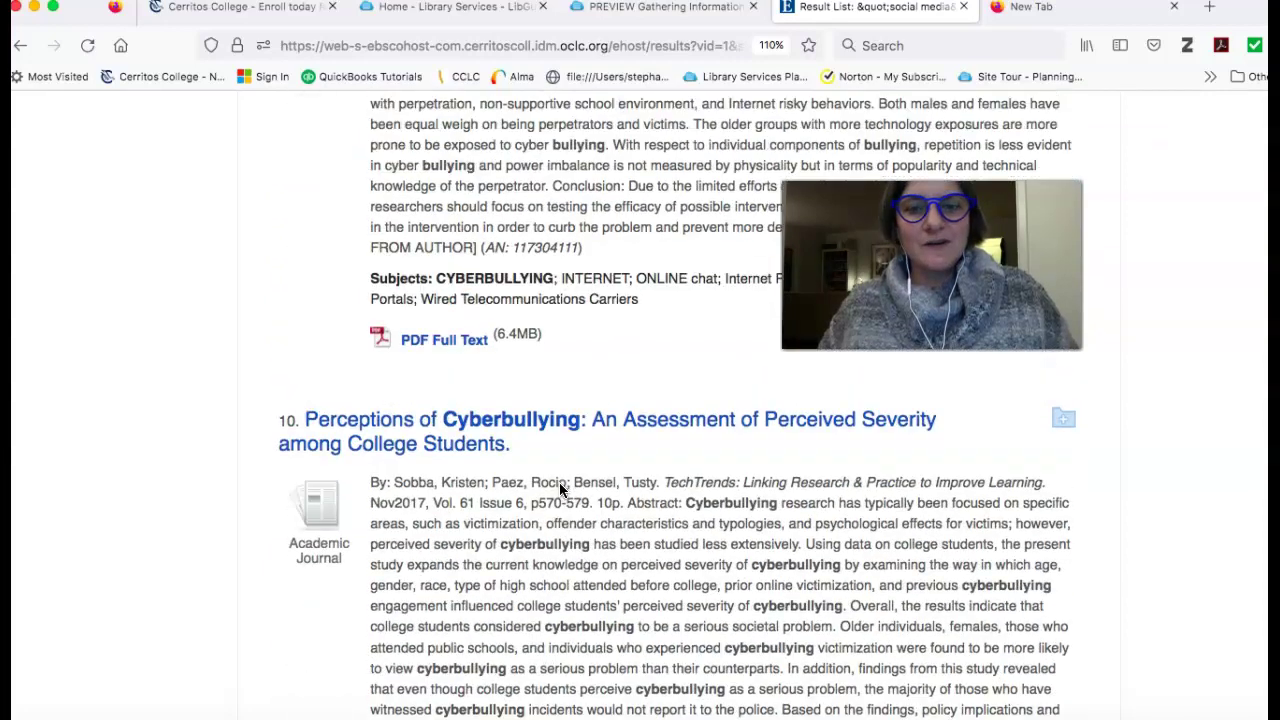
left_click(407, 426)
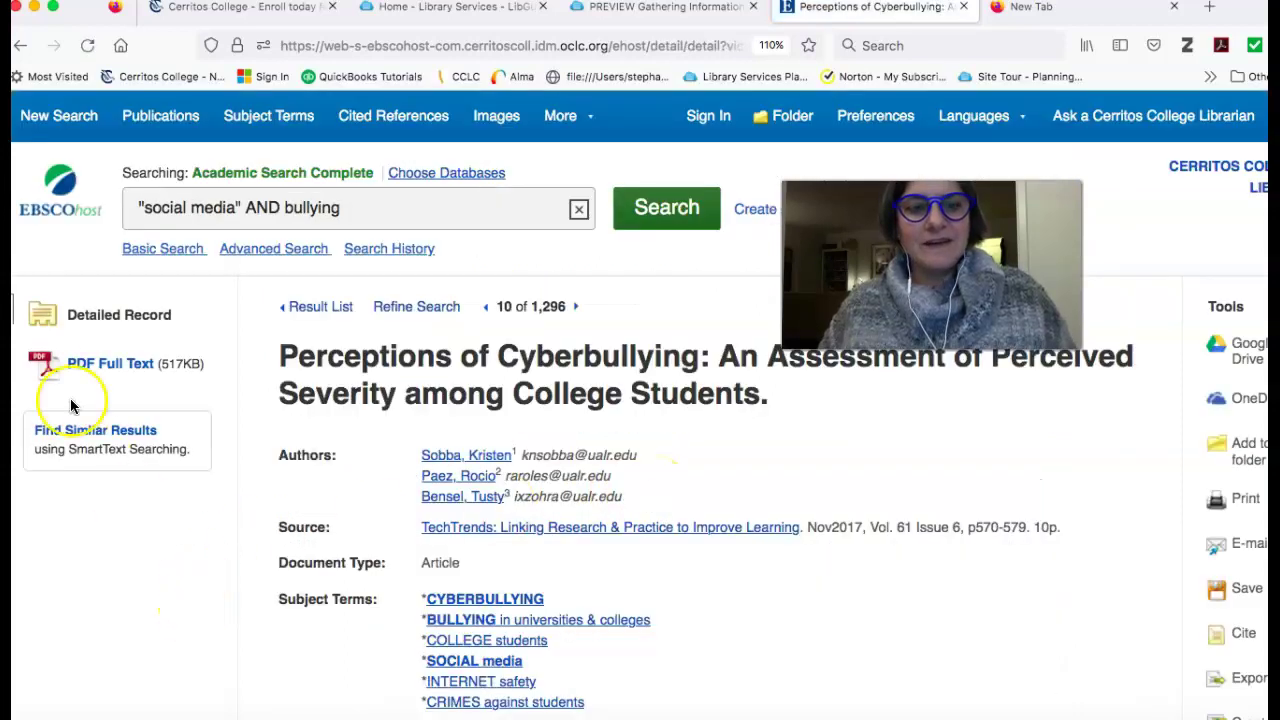
left_click(122, 374)
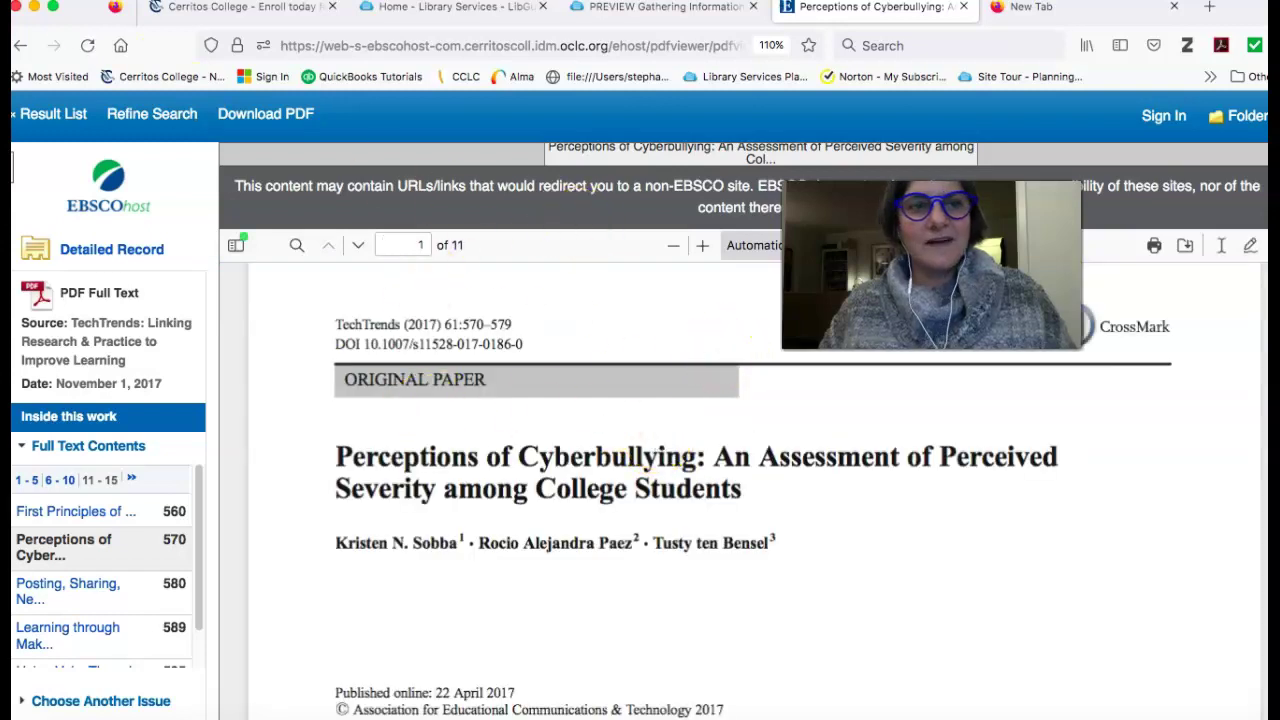
Display the article's citation formats and find the MLA 9th Edition works cited entry.
left_click_drag(86, 18, 0, 18)
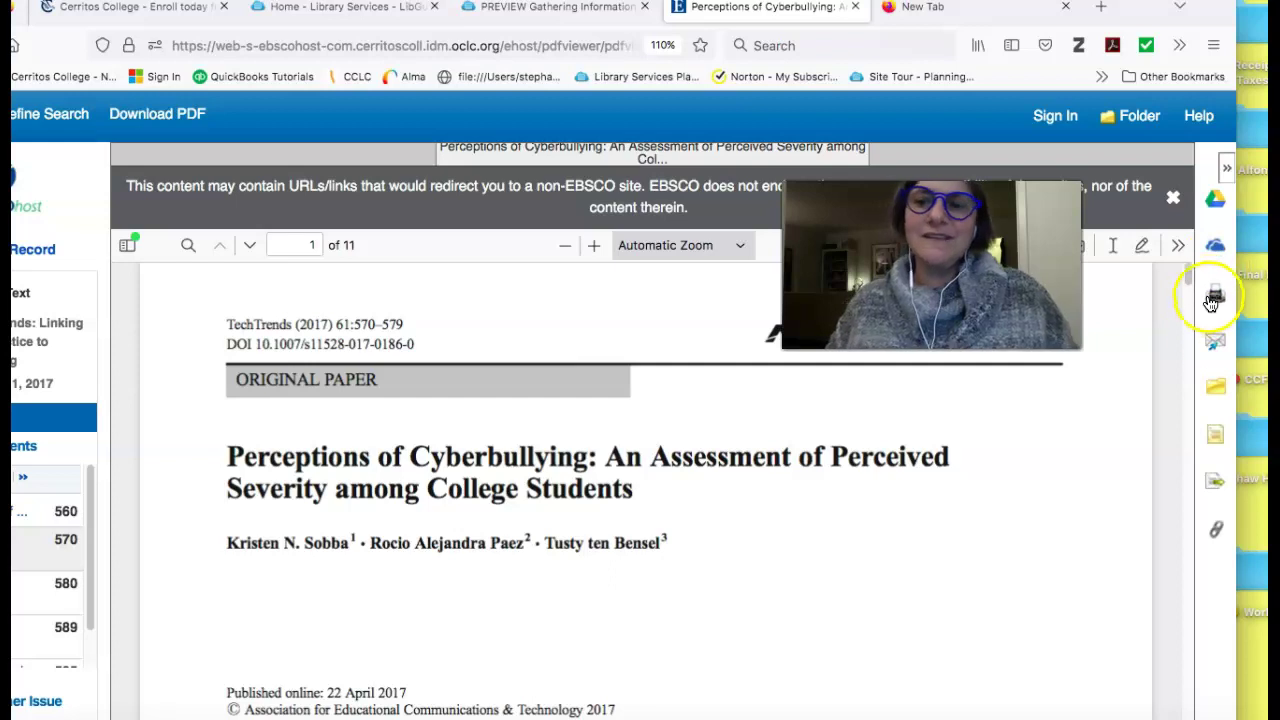
left_click(1215, 440)
scroll(490, 378, "down", 5)
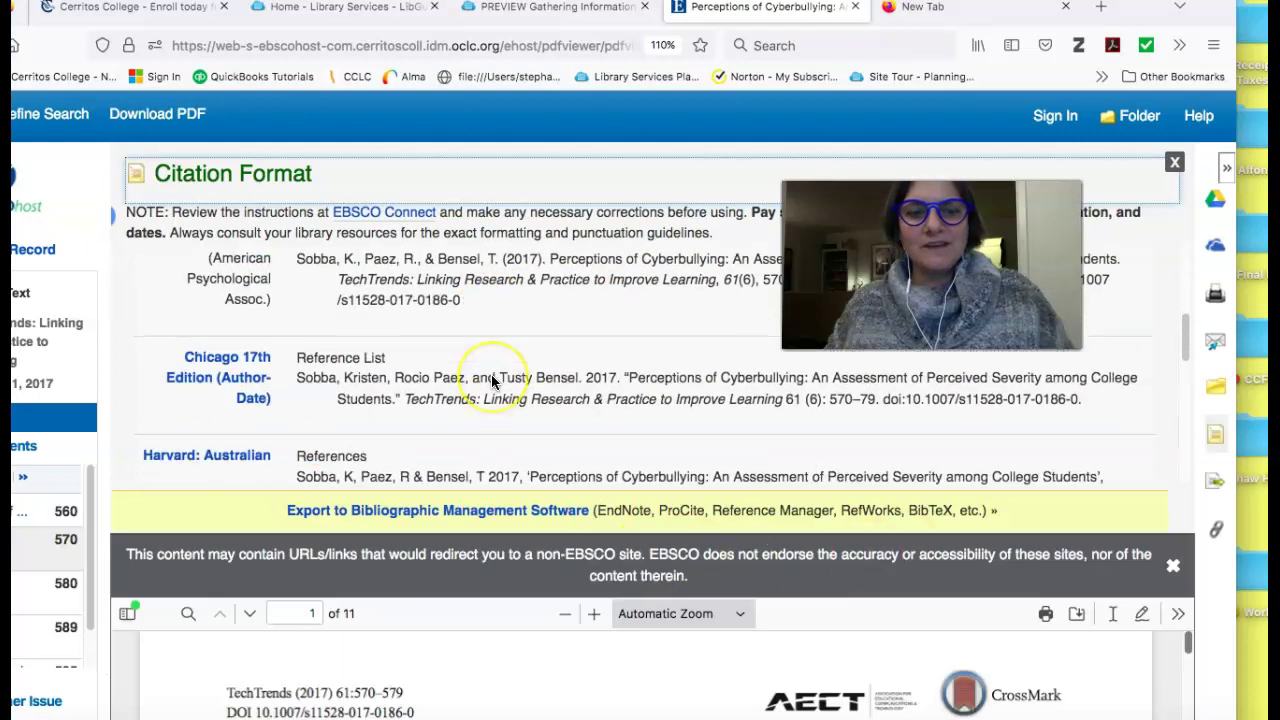
scroll(490, 378, "down", 2)
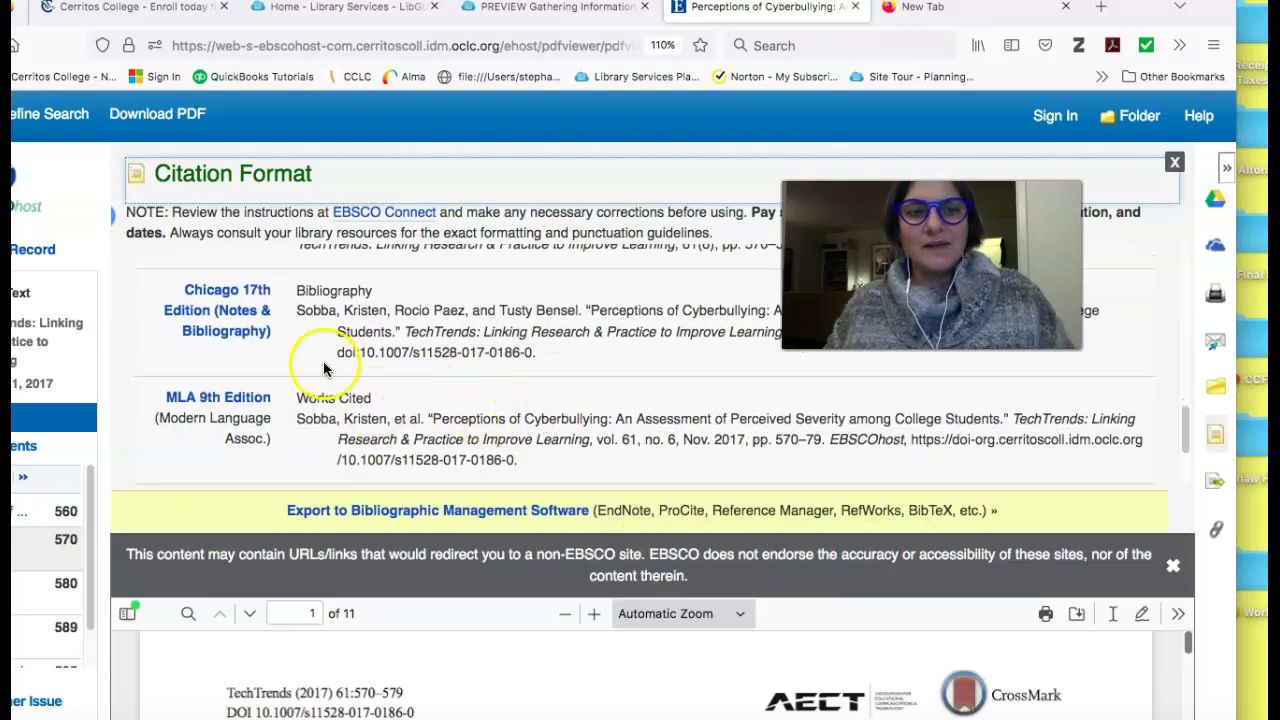
Return from the article's PDF view to the list of search results.
left_click(505, 118)
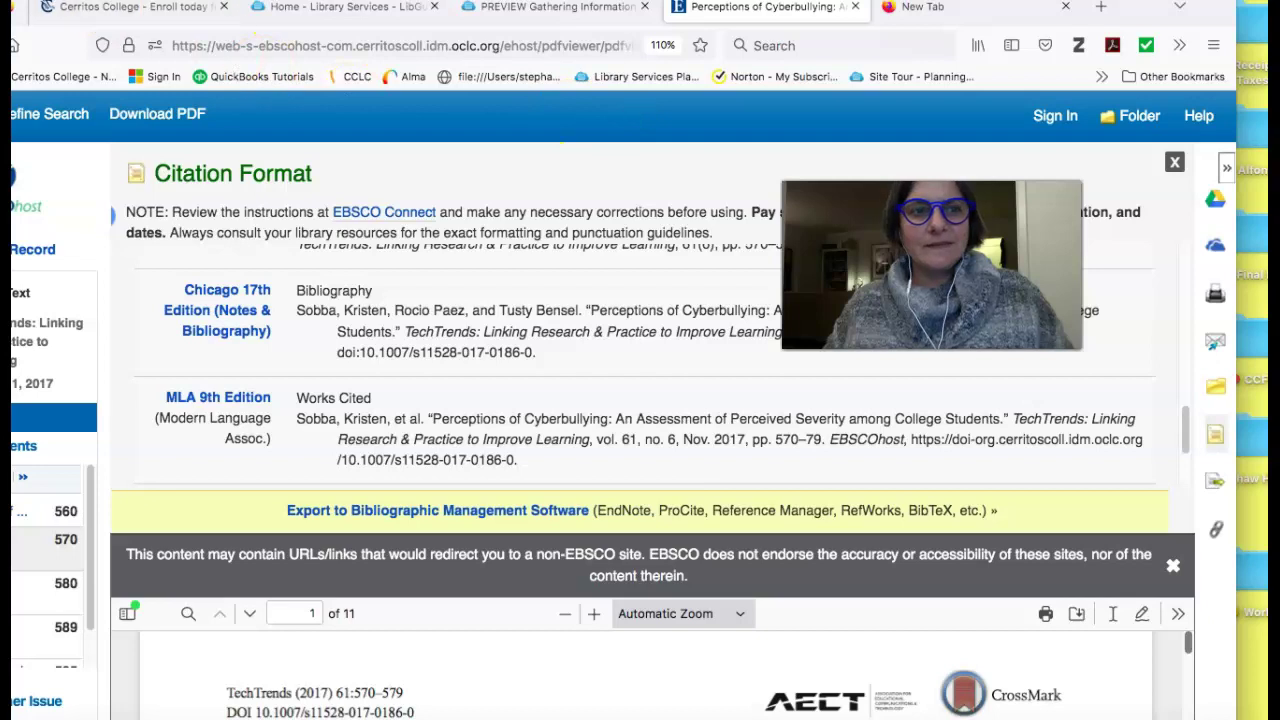
left_click(63, 115)
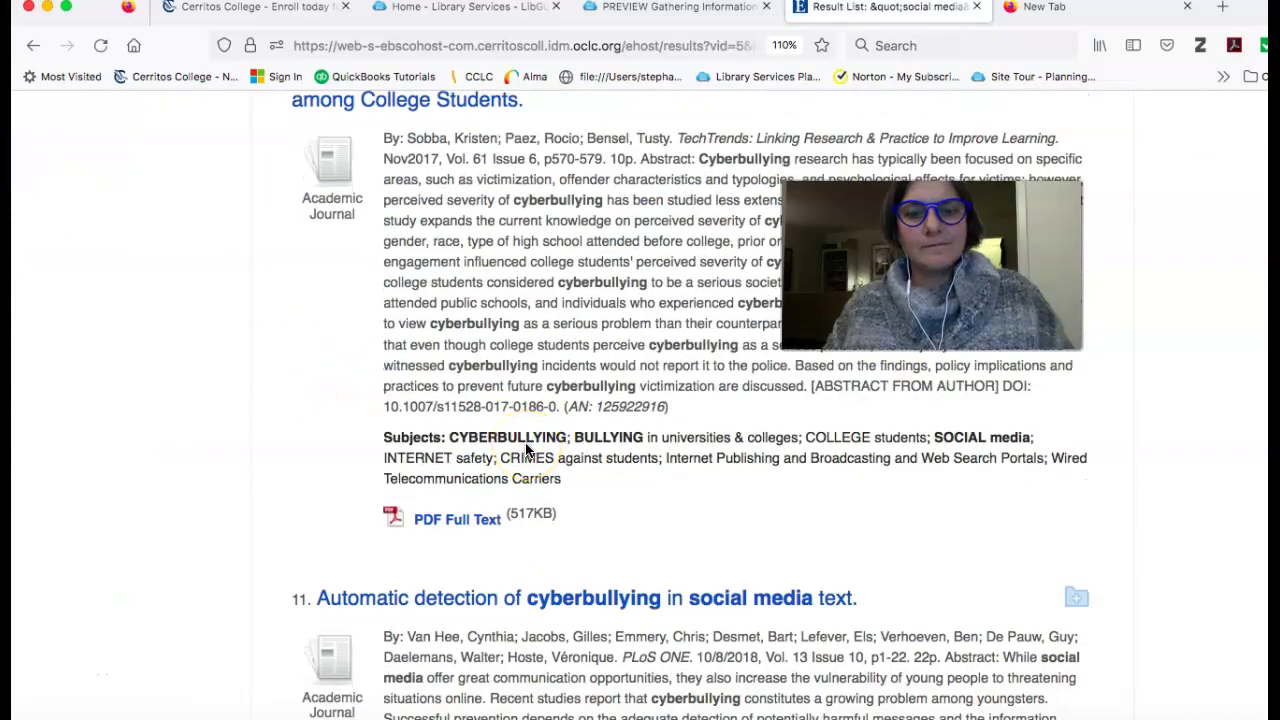
Open the detailed record of the tenth result on perceptions of cyberbullying and follow its subject term CYBERBULLYING.
scroll(527, 443, "up", 3)
left_click(443, 250)
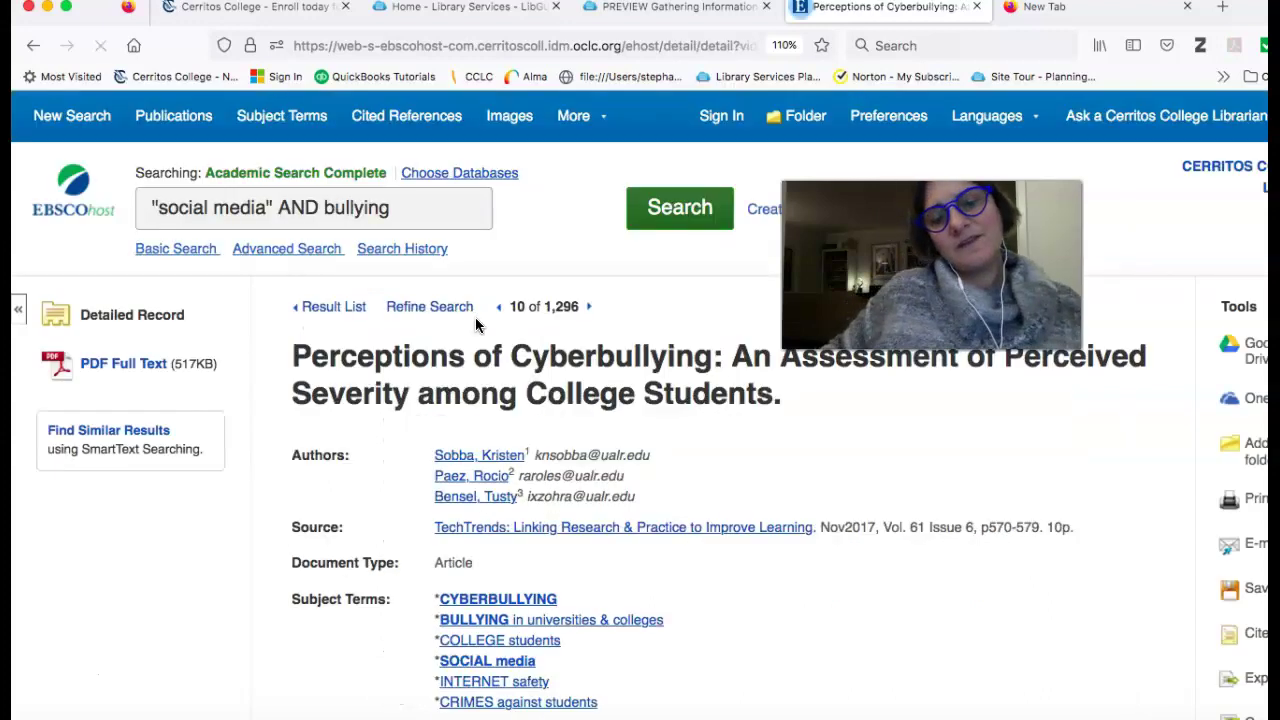
scroll(479, 309, "down", 4)
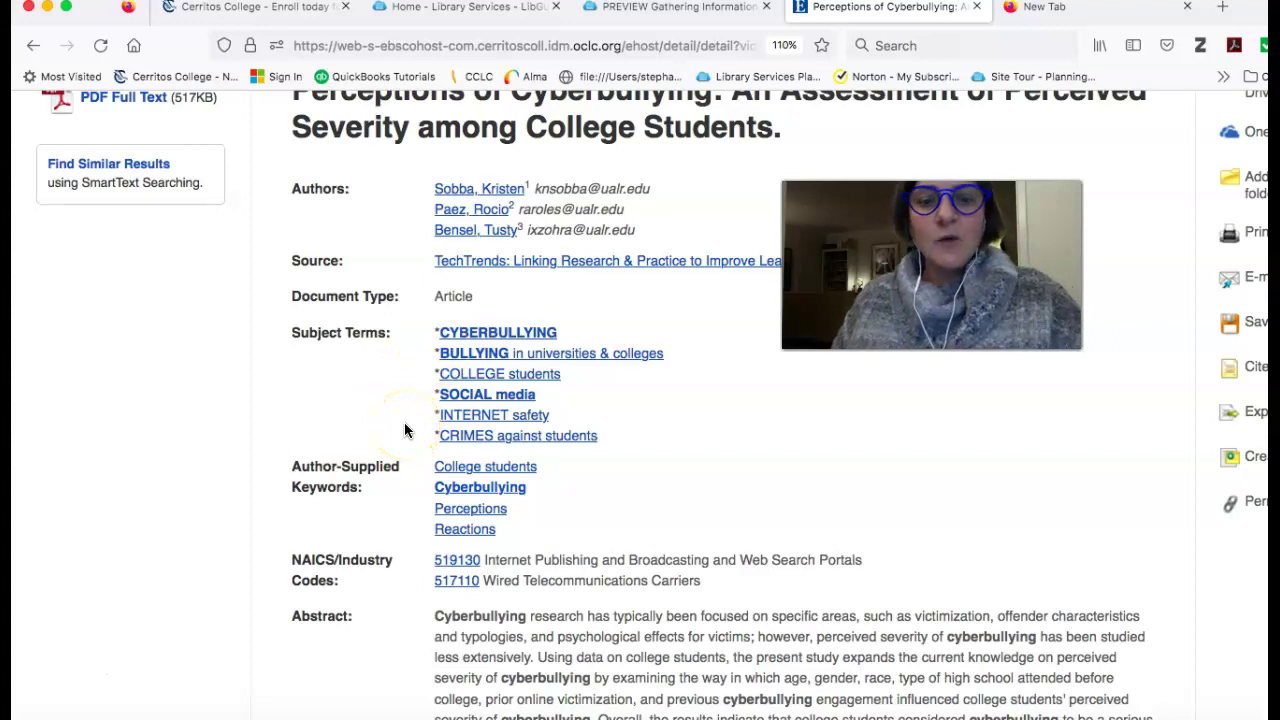
left_click(480, 335)
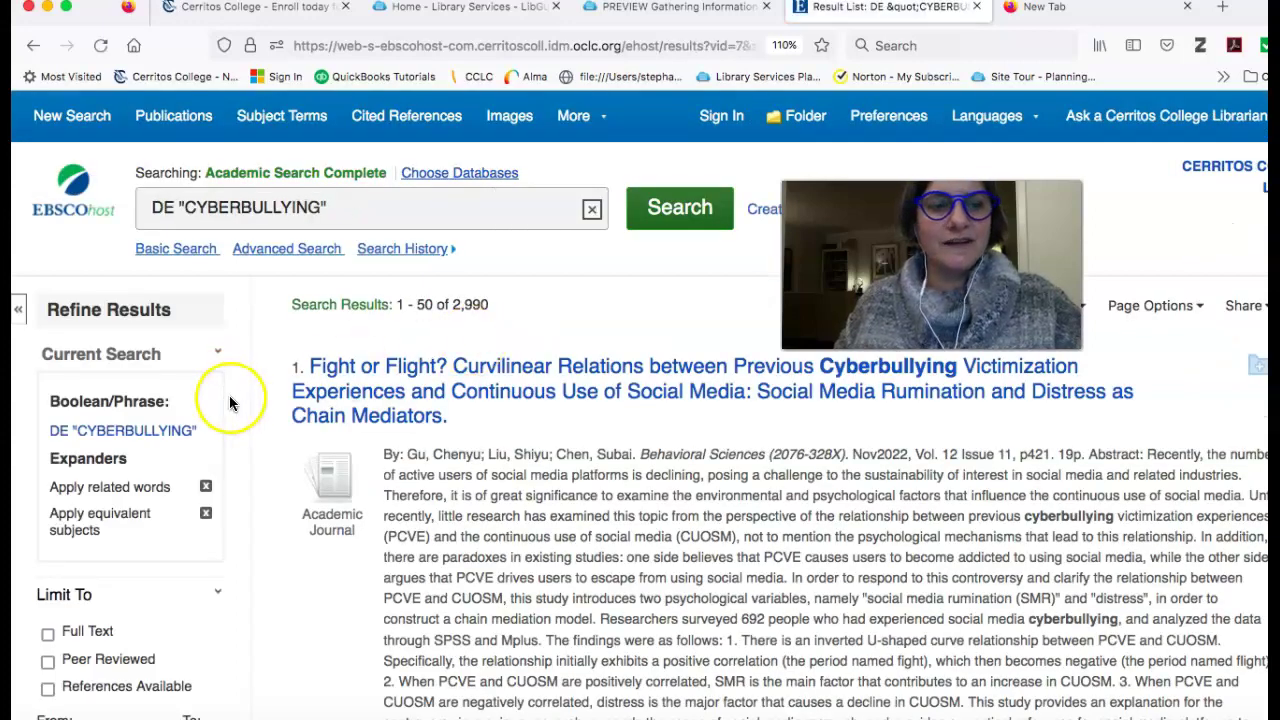
Limit the CYBERBULLYING subject results to Full Text and look through the first few articles.
scroll(250, 390, "down", 2)
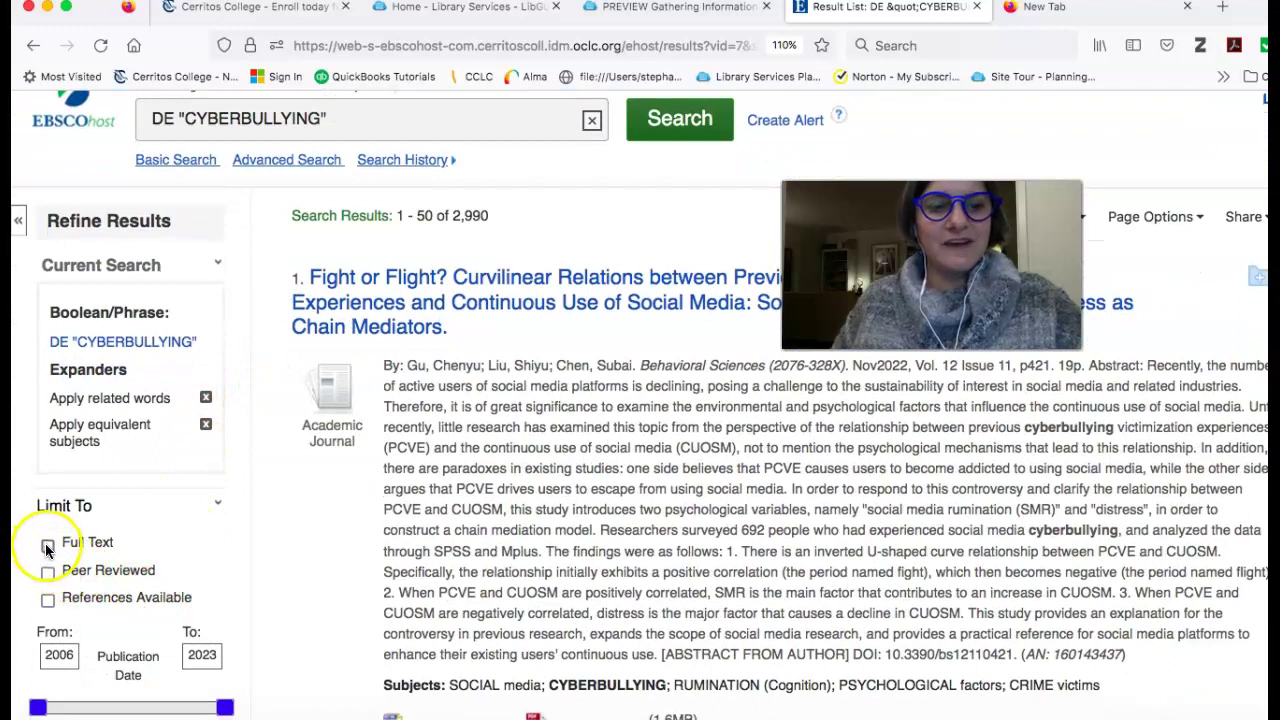
left_click(47, 544)
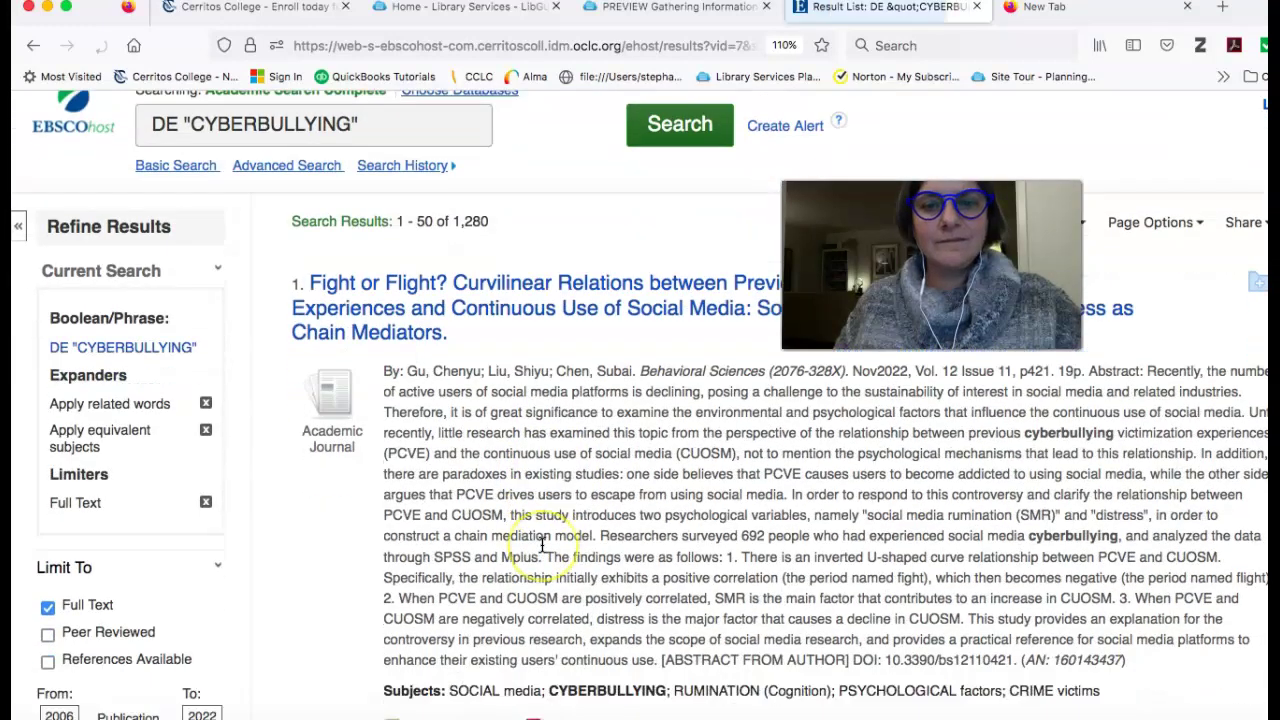
scroll(541, 543, "down", 15)
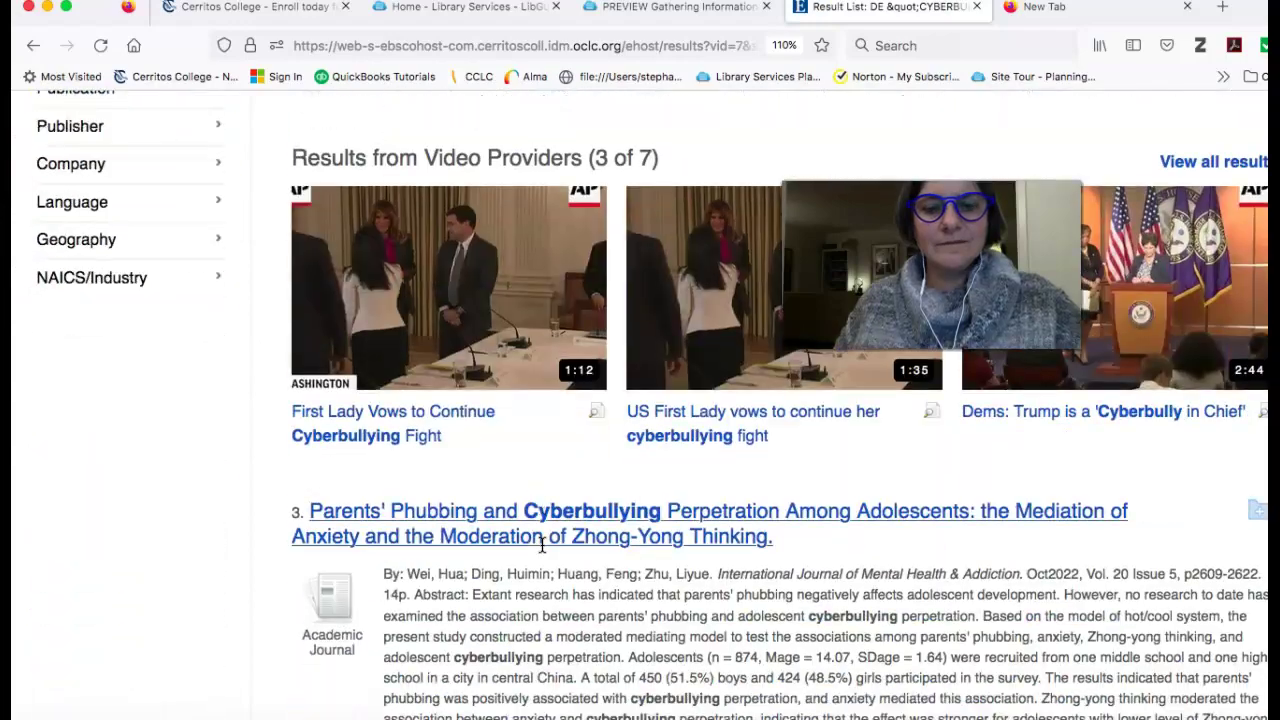
scroll(542, 548, "down", 5)
scroll(542, 545, "down", 2)
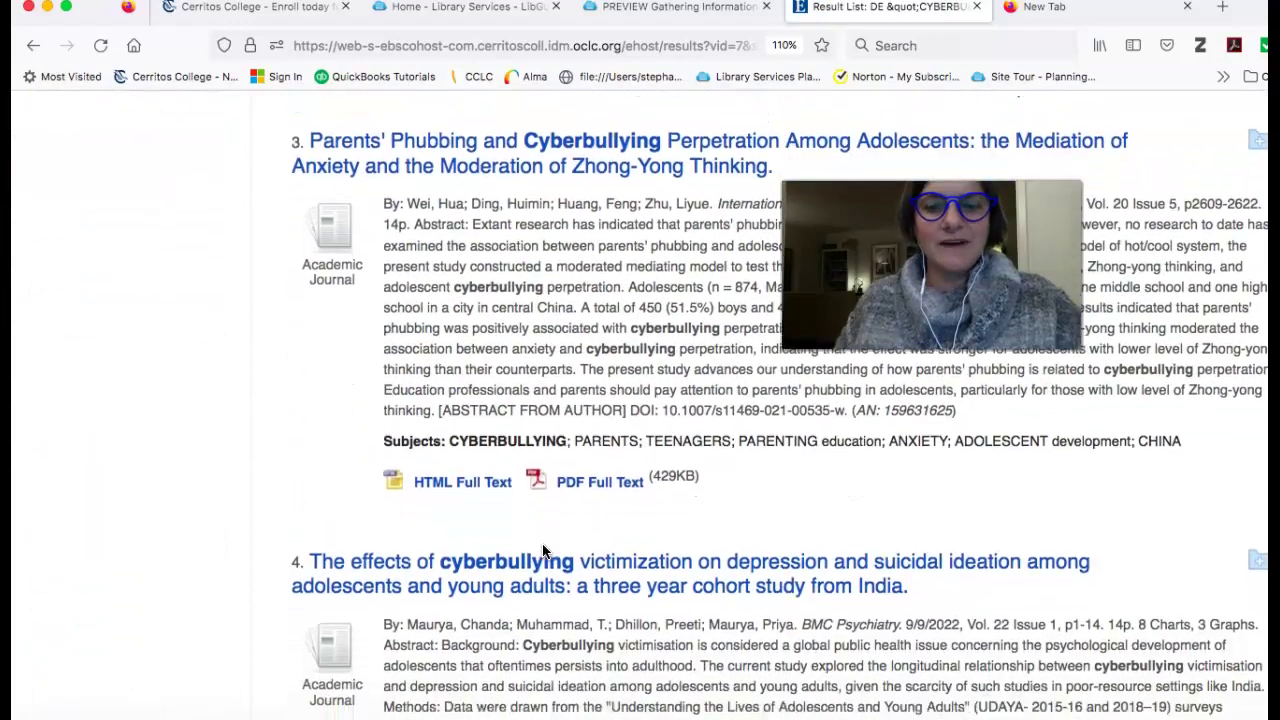
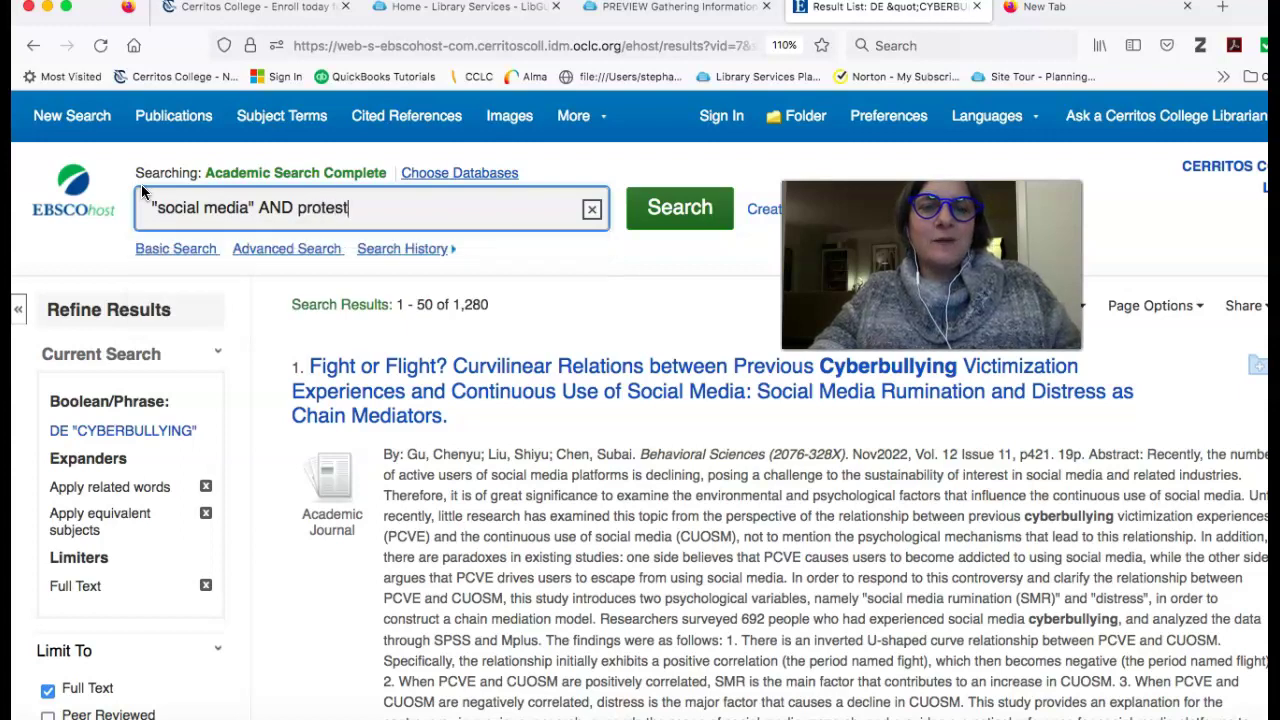
Search Academic Search Complete for "social media" AND protest.
key("Return")
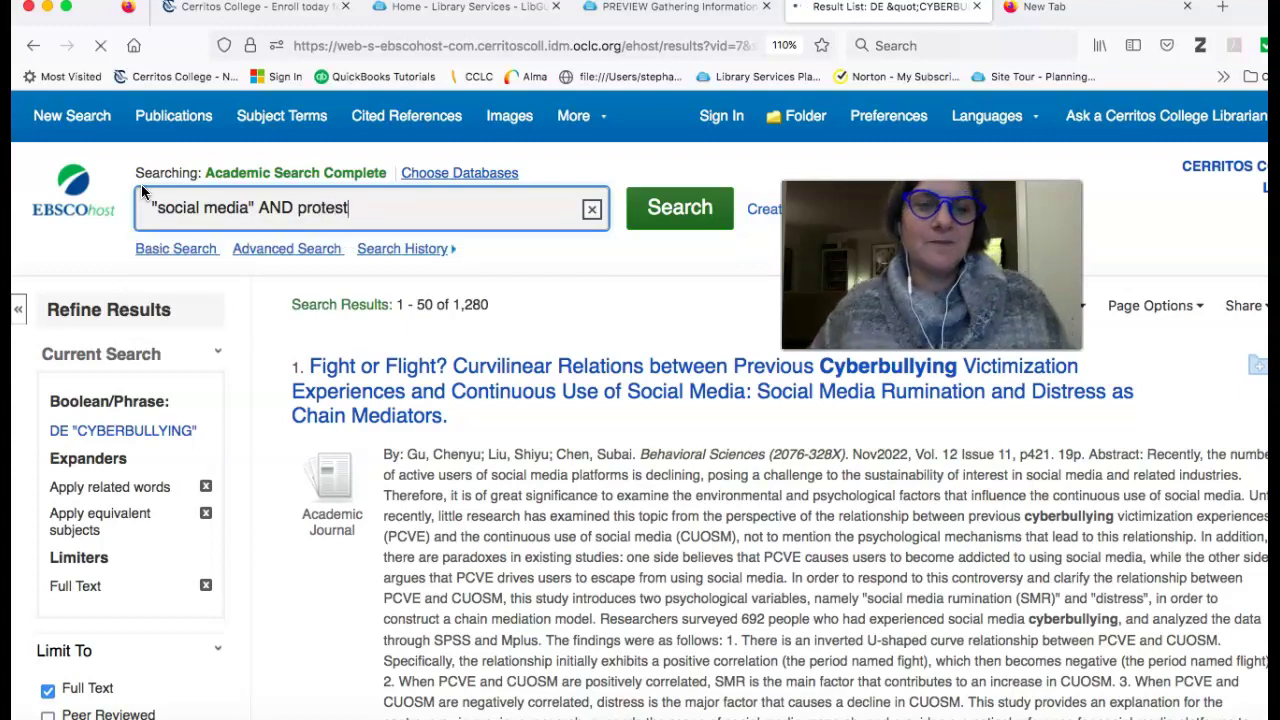
left_click(347, 218)
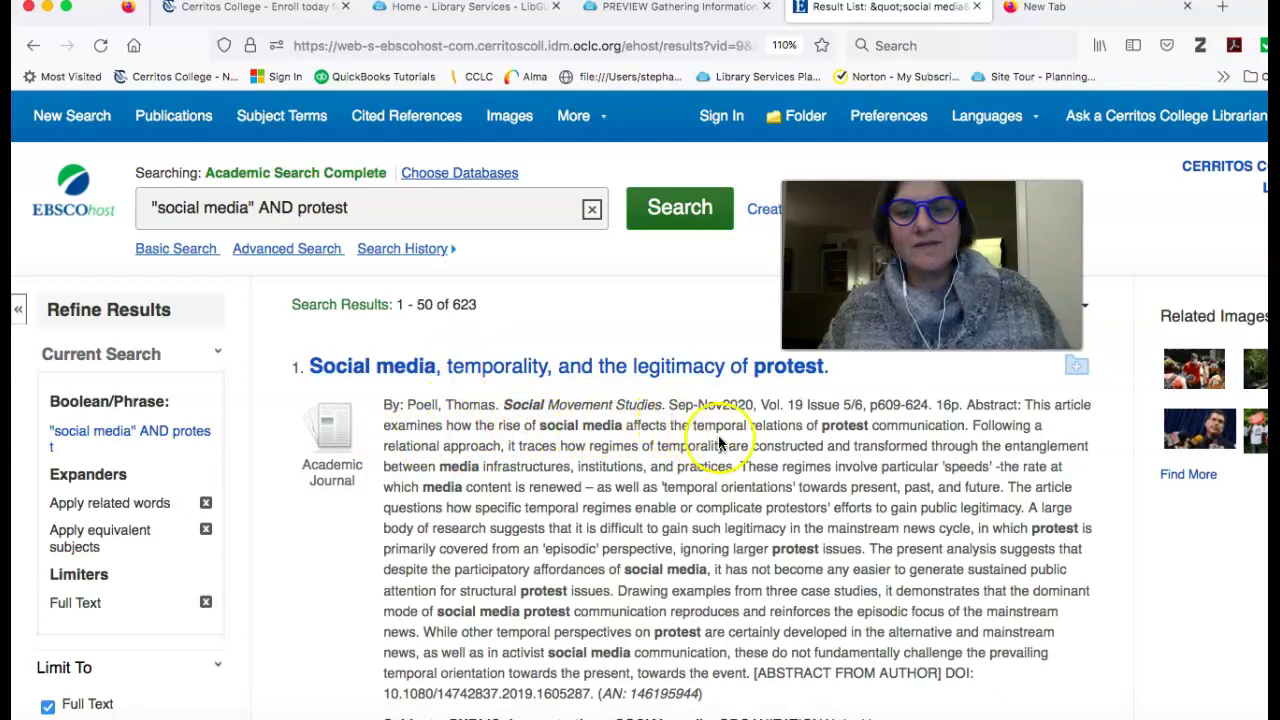
Browse the first seven results on social media and protest, examining their titles, abstracts, subjects and full-text options.
scroll(621, 592, "down", 4)
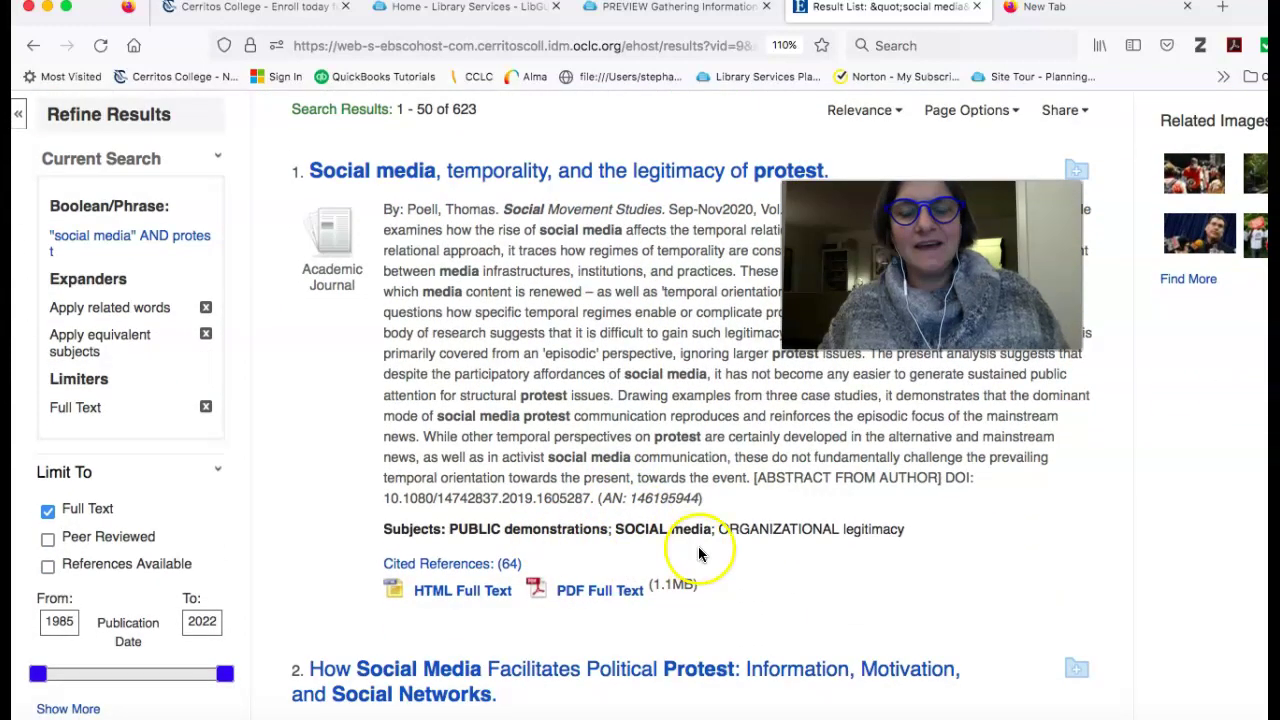
scroll(655, 550, "down", 5)
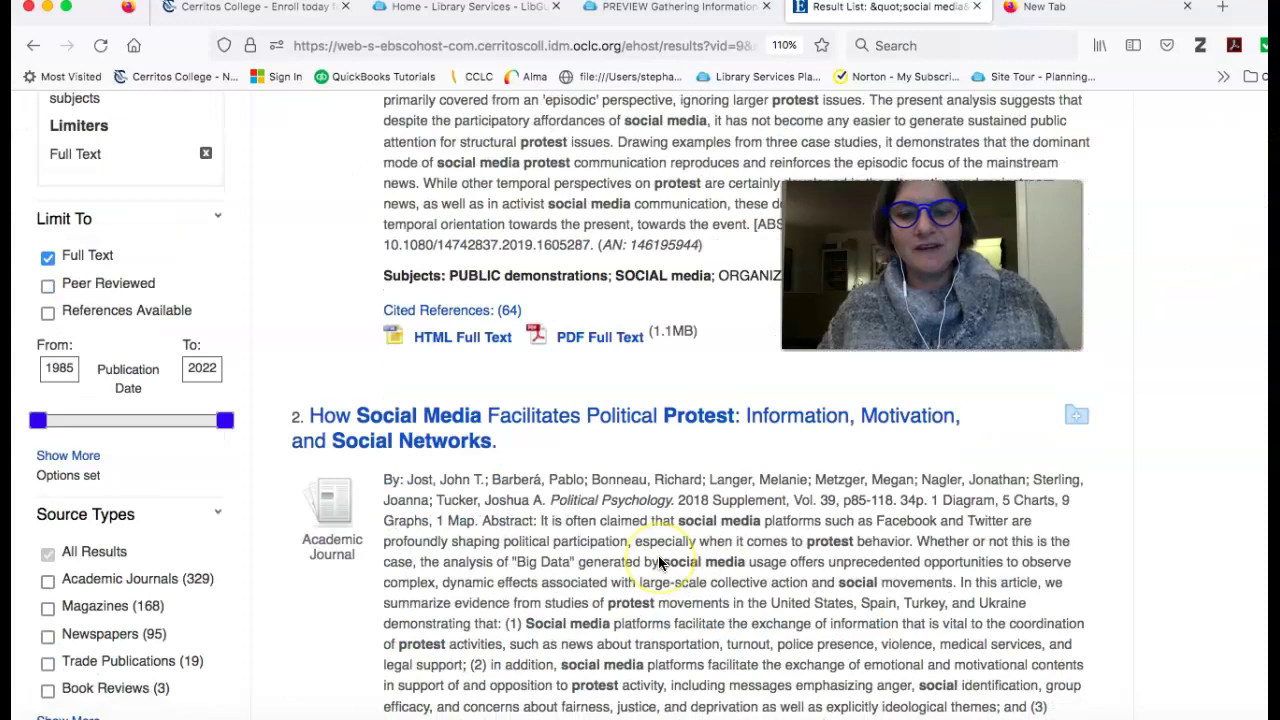
scroll(658, 562, "up", 7)
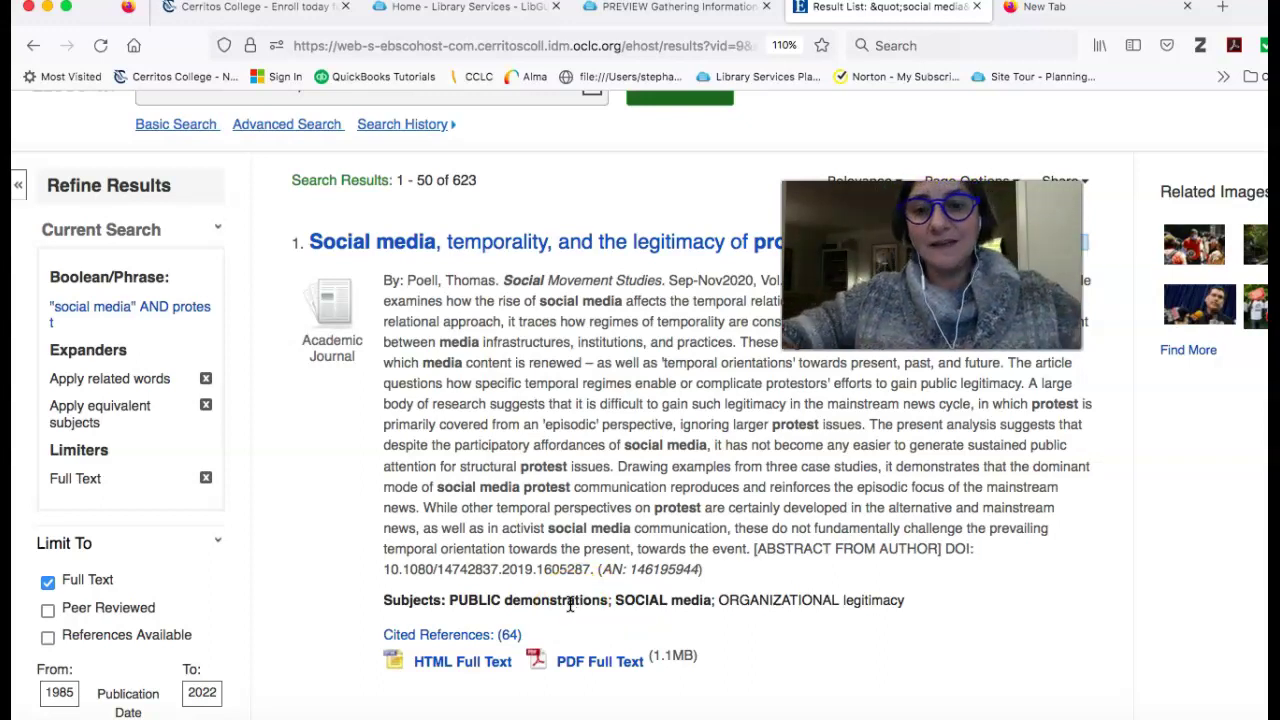
scroll(578, 617, "down", 5)
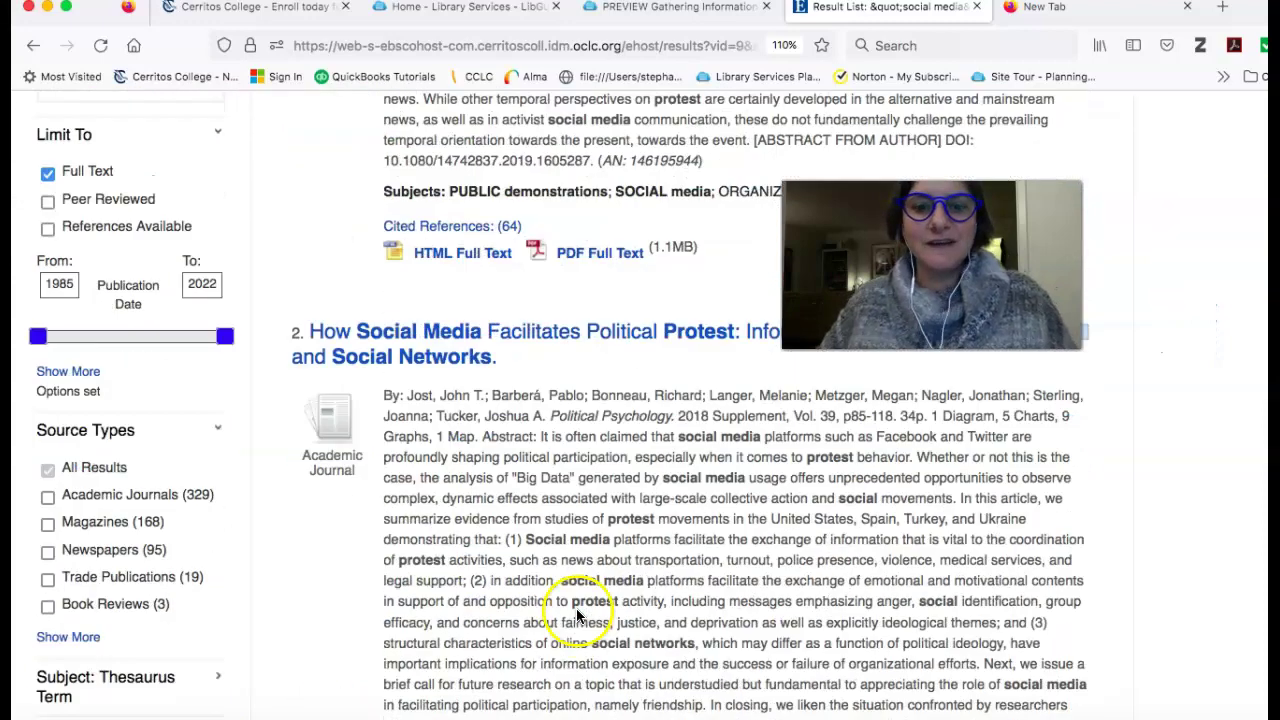
scroll(581, 612, "down", 7)
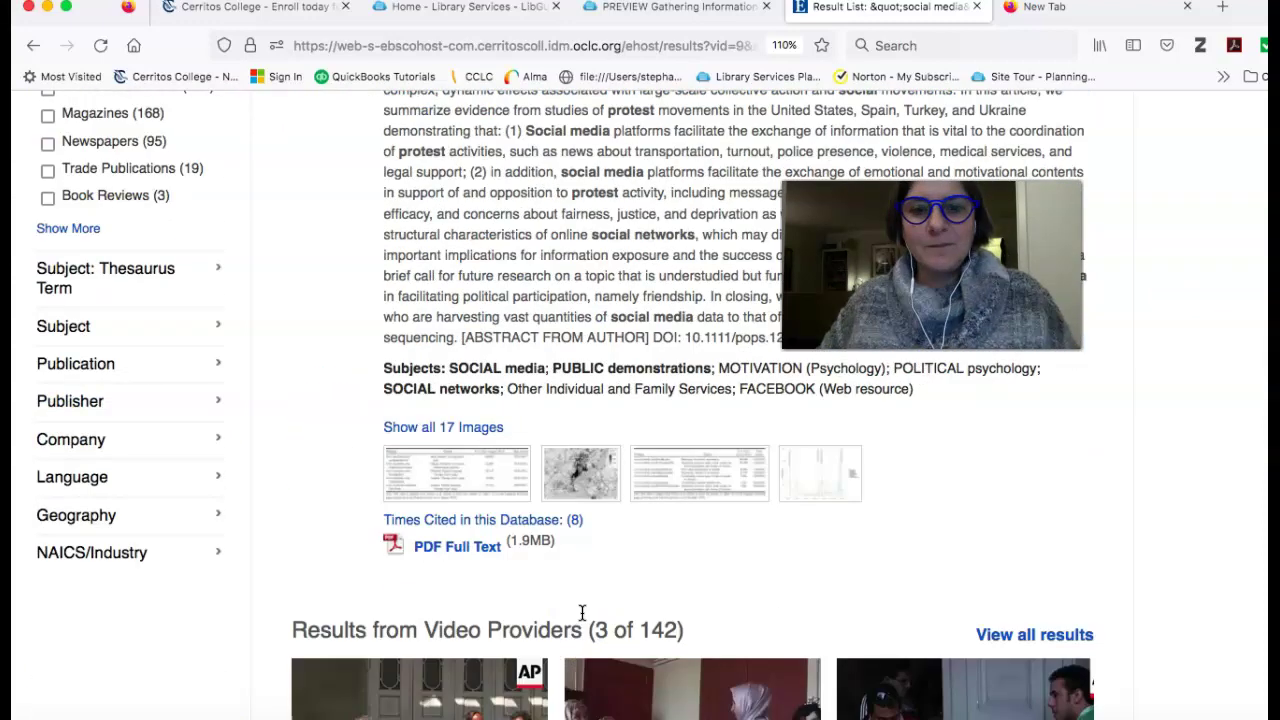
scroll(582, 612, "up", 1)
scroll(582, 612, "down", 3)
scroll(582, 612, "down", 4)
scroll(582, 612, "down", 2)
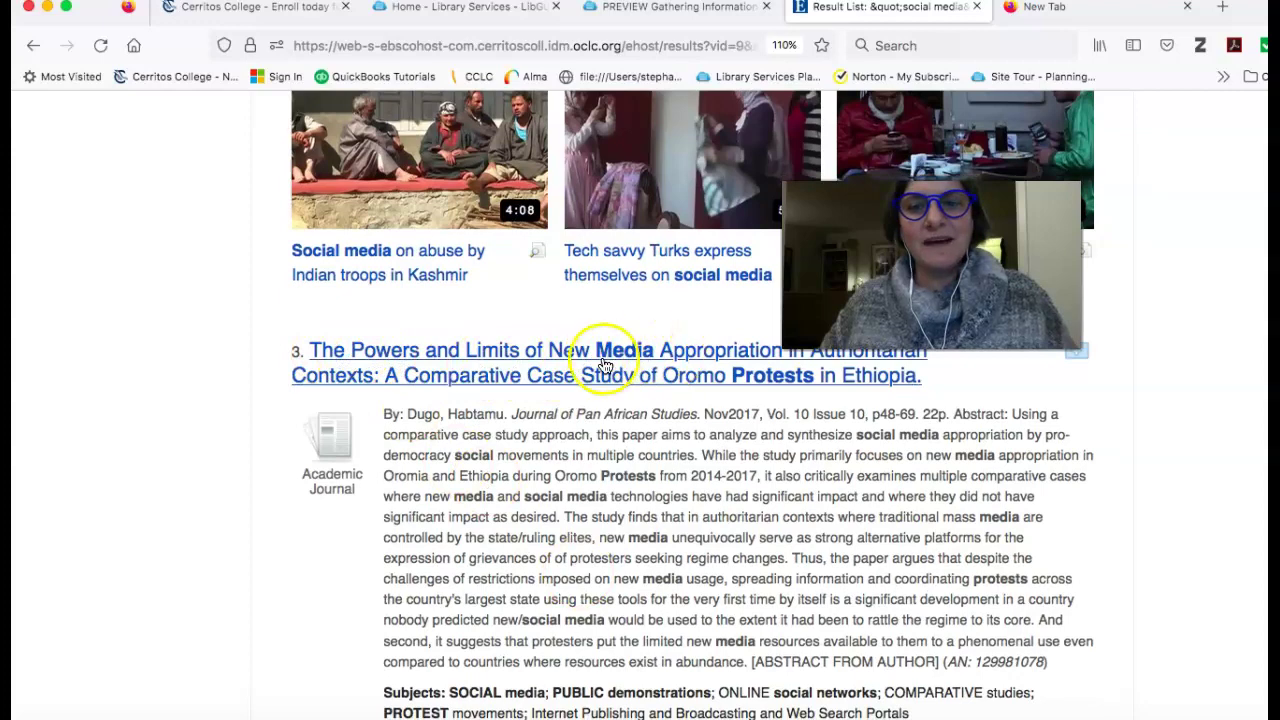
scroll(594, 420, "down", 7)
scroll(594, 415, "down", 4)
scroll(591, 421, "down", 2)
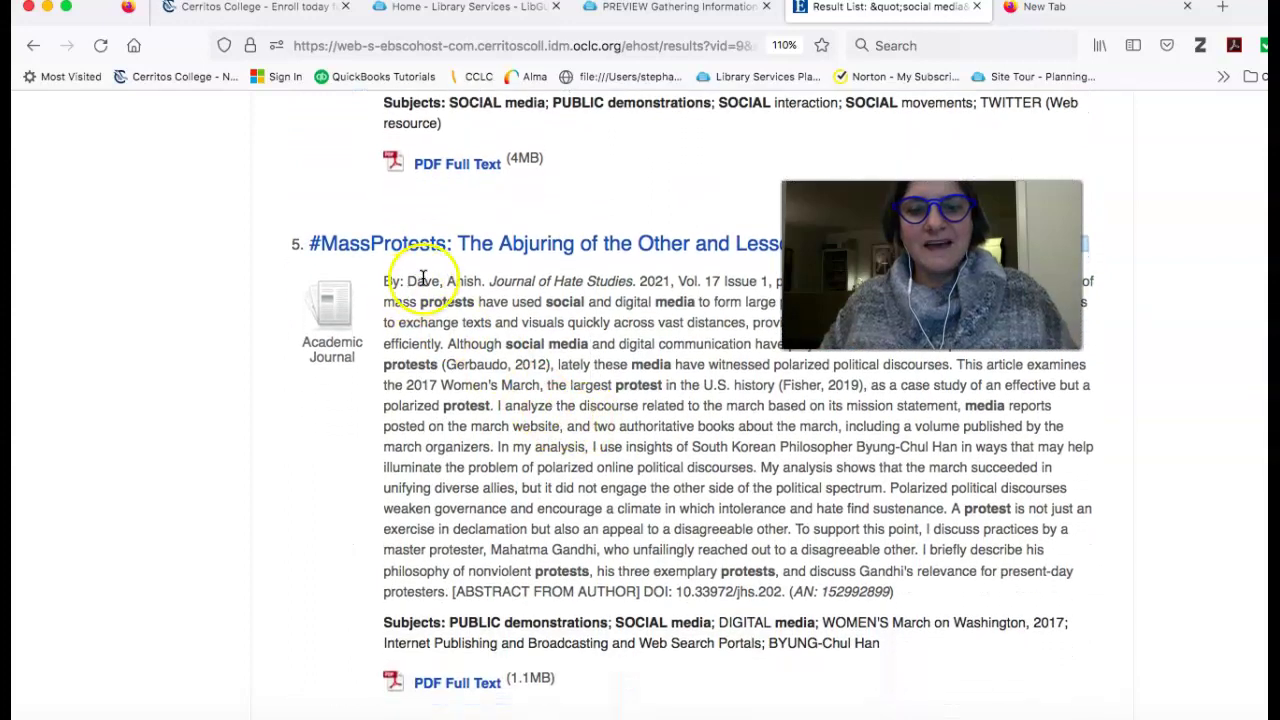
scroll(423, 279, "down", 4)
scroll(458, 284, "down", 2)
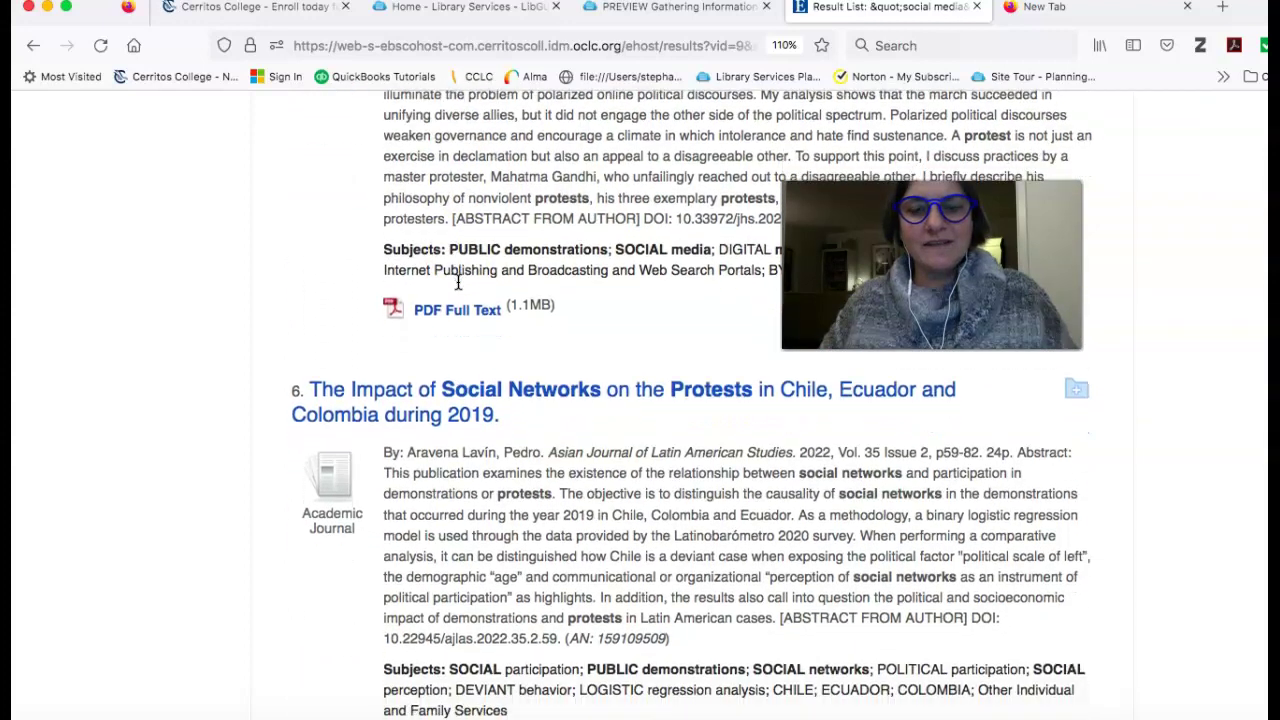
scroll(530, 316, "up", 2)
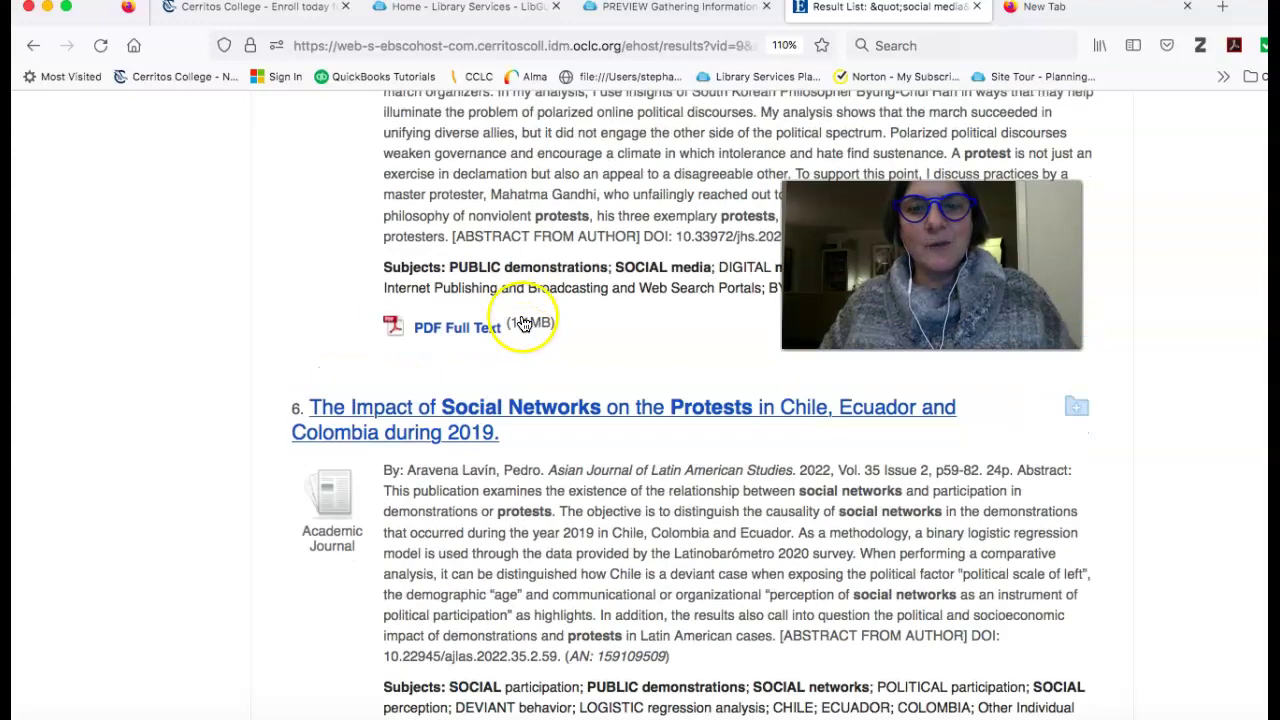
scroll(396, 478, "down", 5)
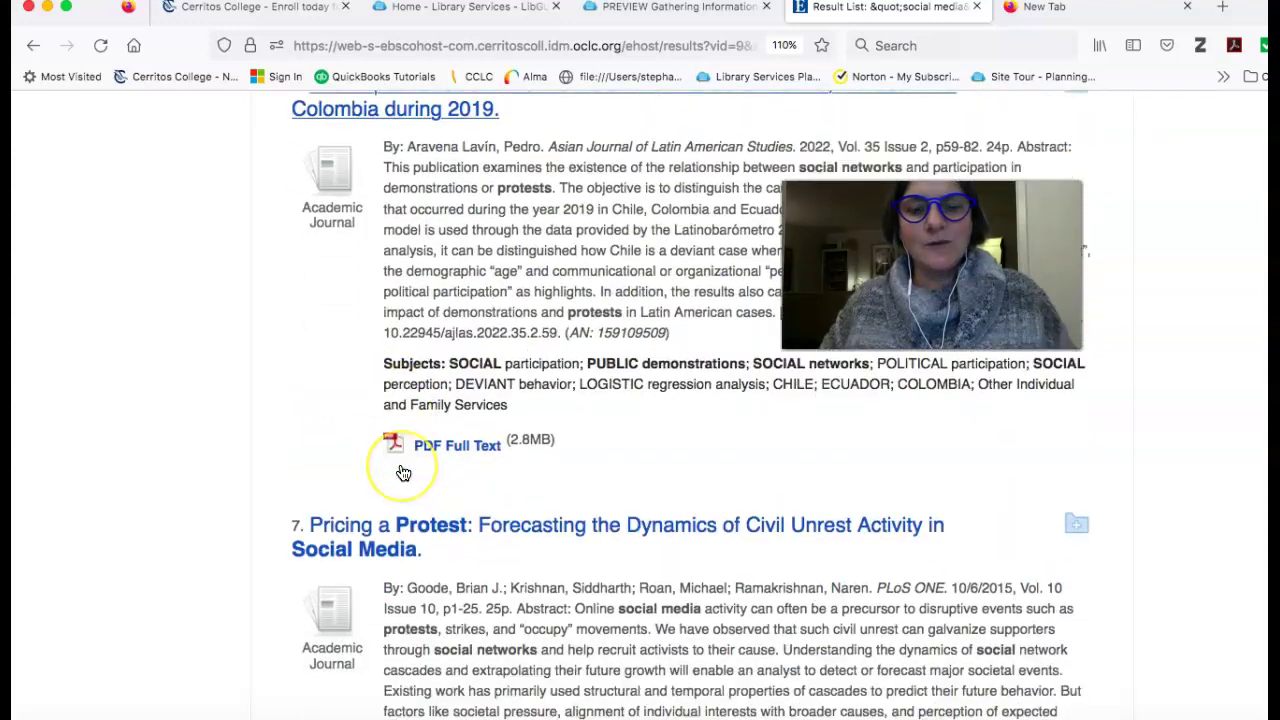
Narrow the search by adding AND "united states" to the query "social media" AND protest, and run it.
scroll(400, 472, "up", 20)
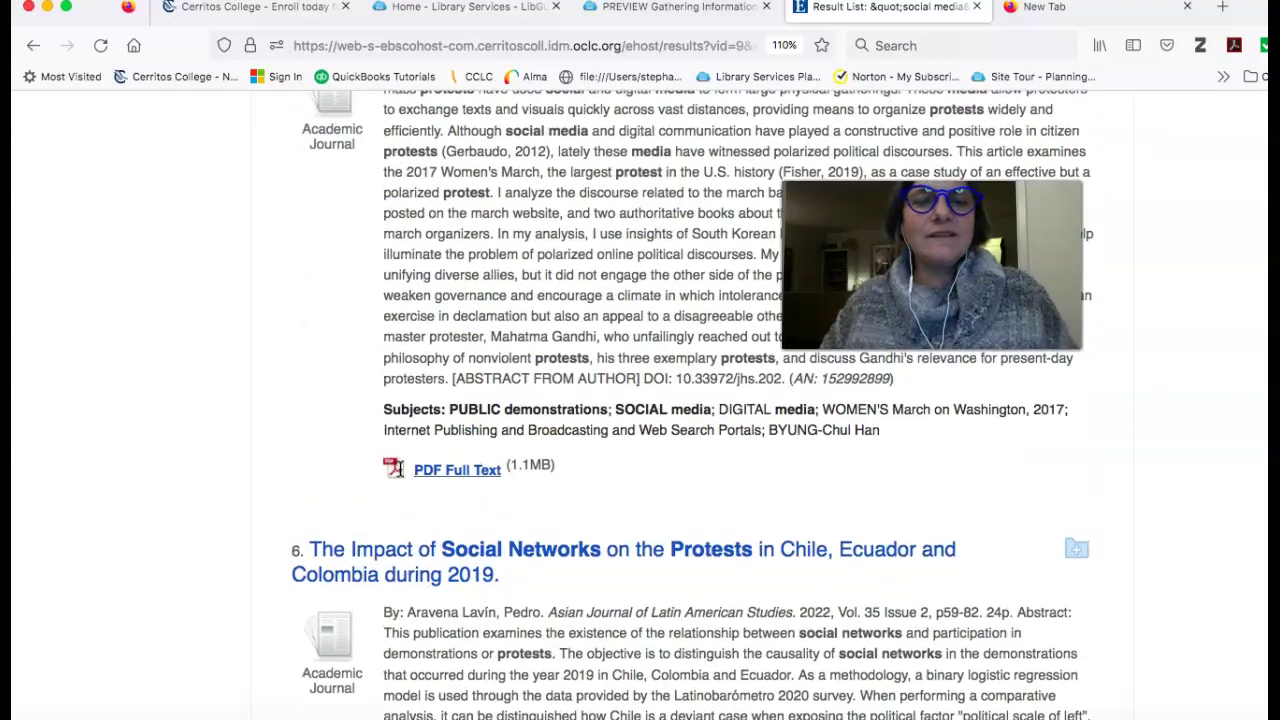
scroll(397, 472, "up", 15)
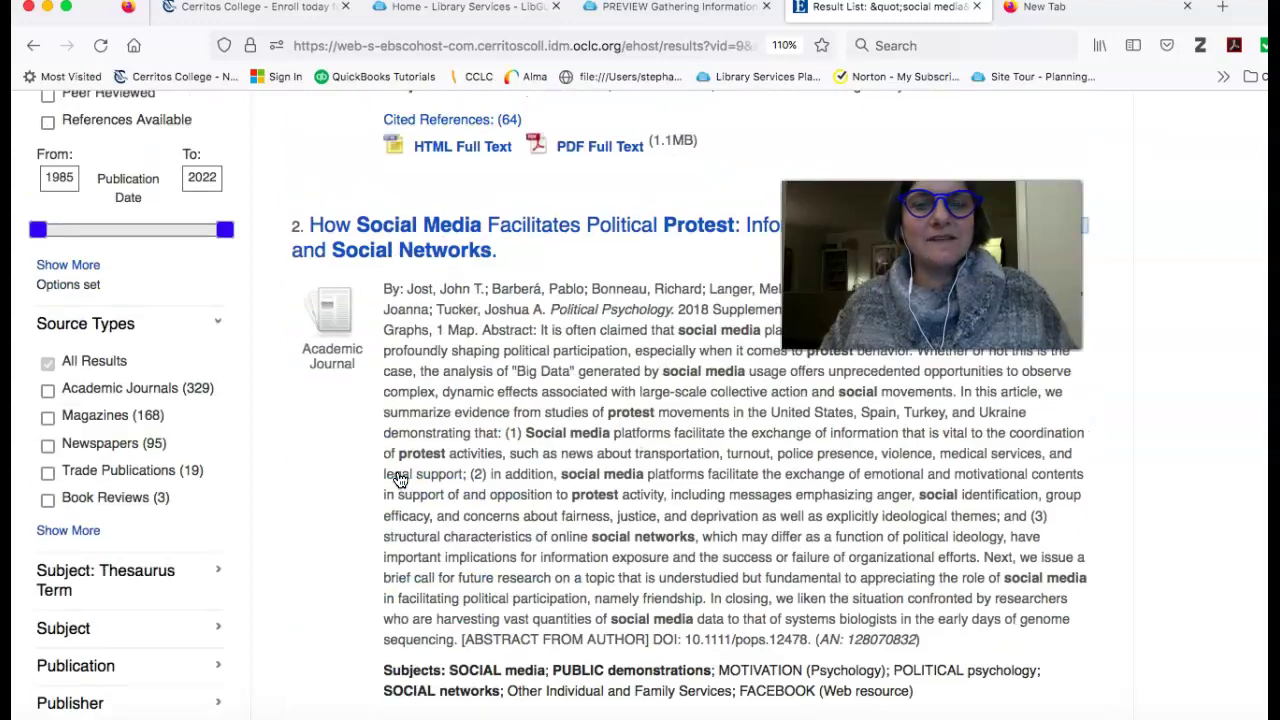
scroll(396, 474, "up", 3)
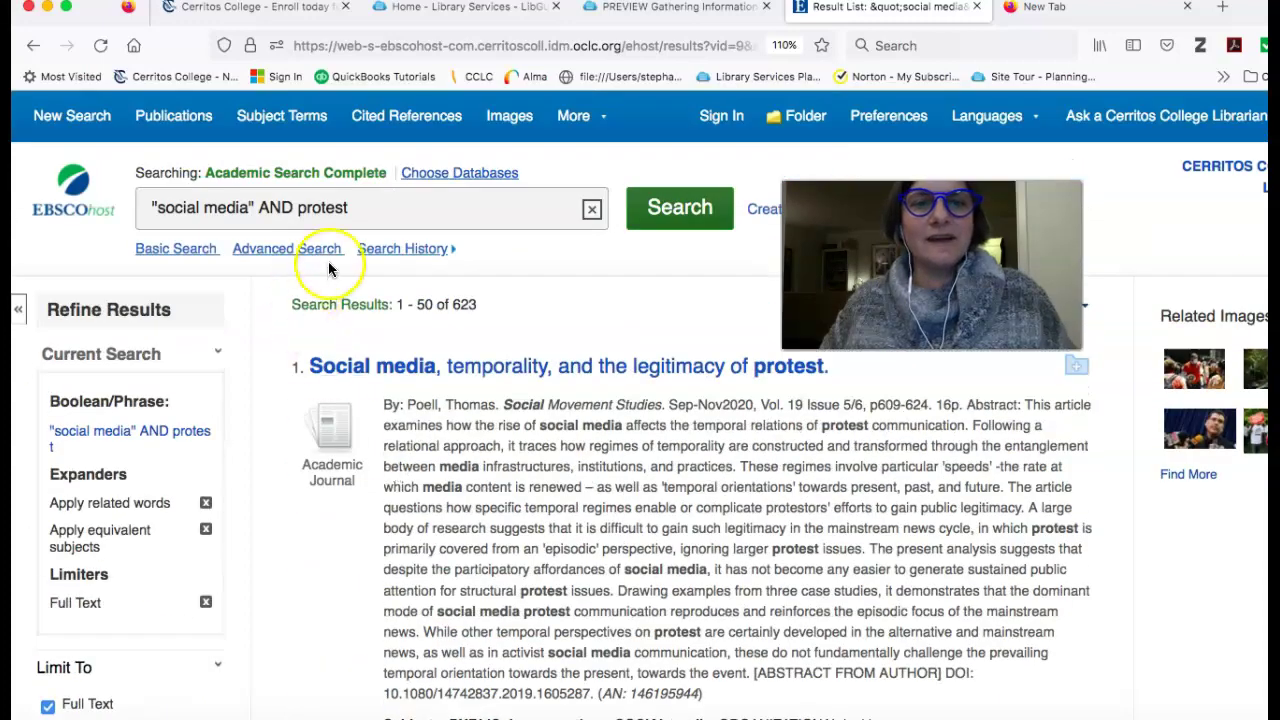
left_click(392, 211)
type("AN")
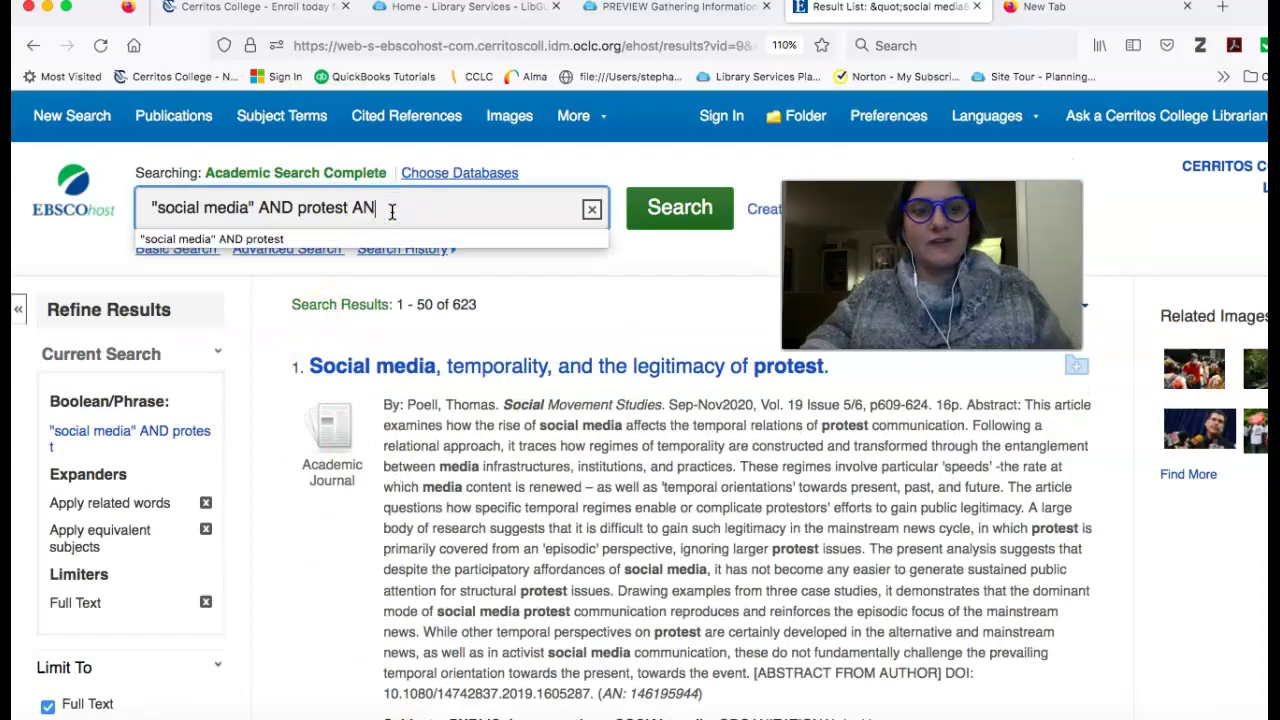
type("D united states\"")
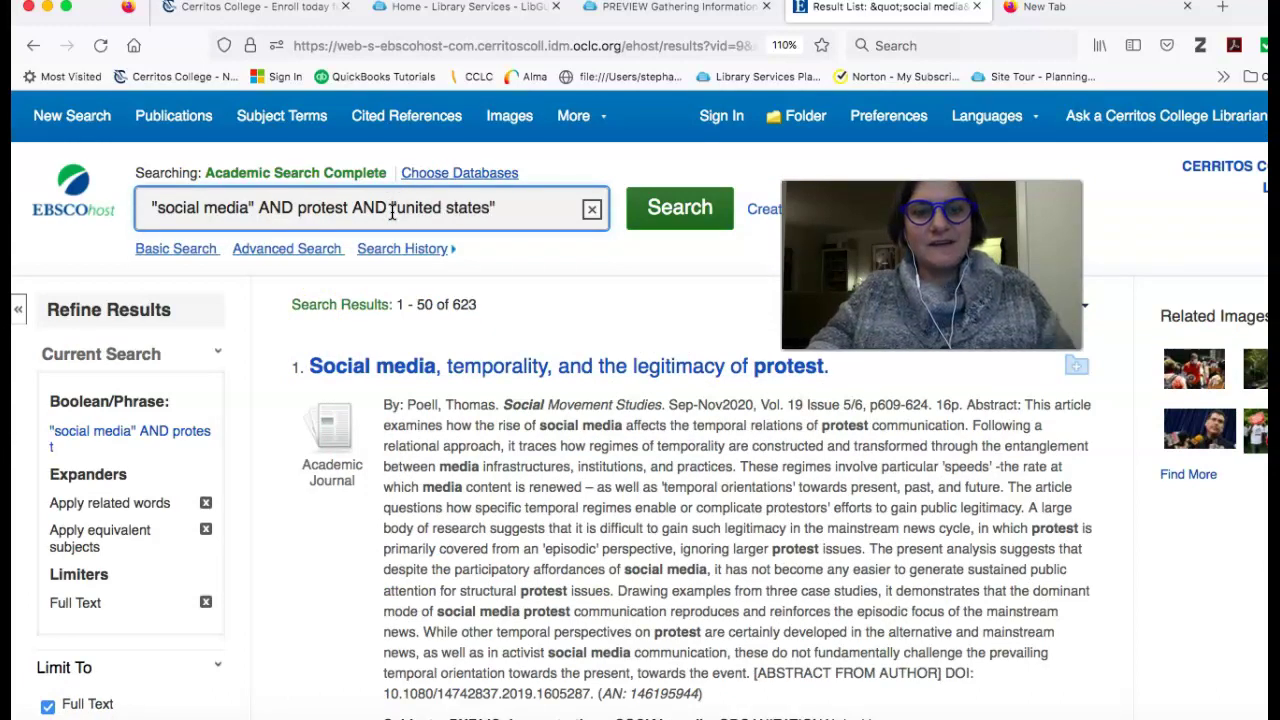
key("Return")
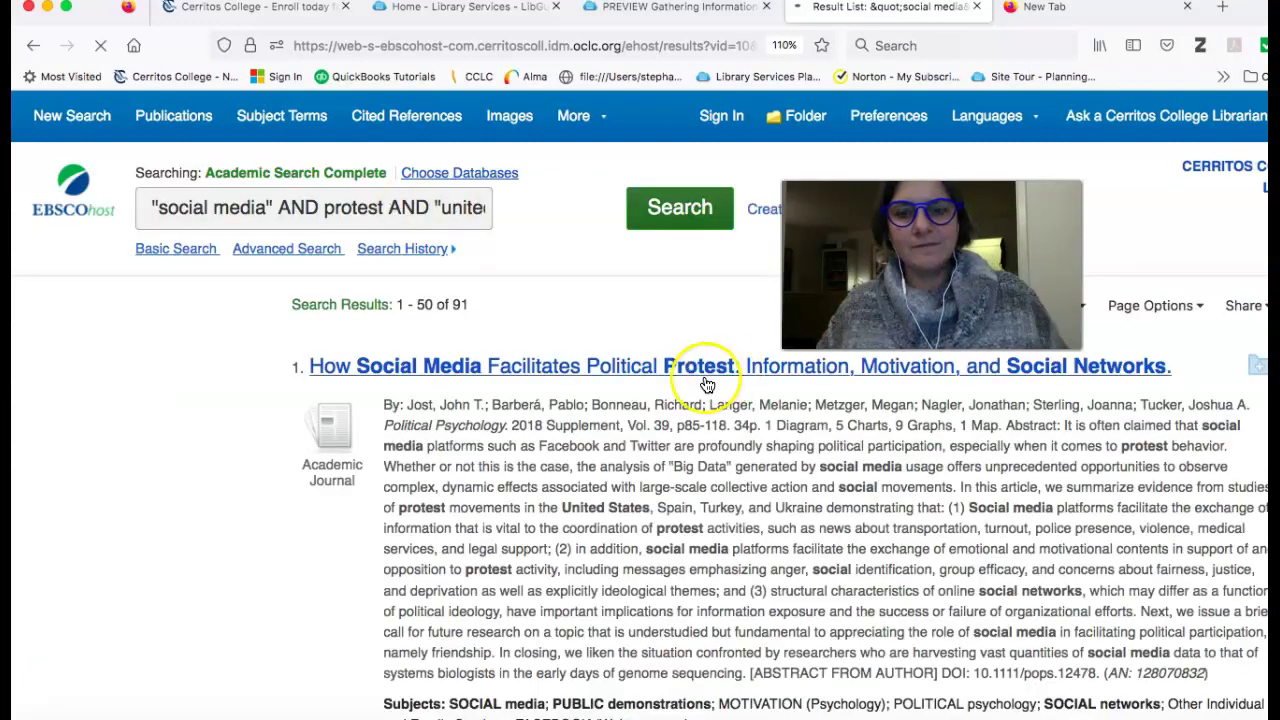
Browse the first four results of the narrowed search, checking their abstracts and subjects for relevance to the United States.
scroll(594, 442, "down", 10)
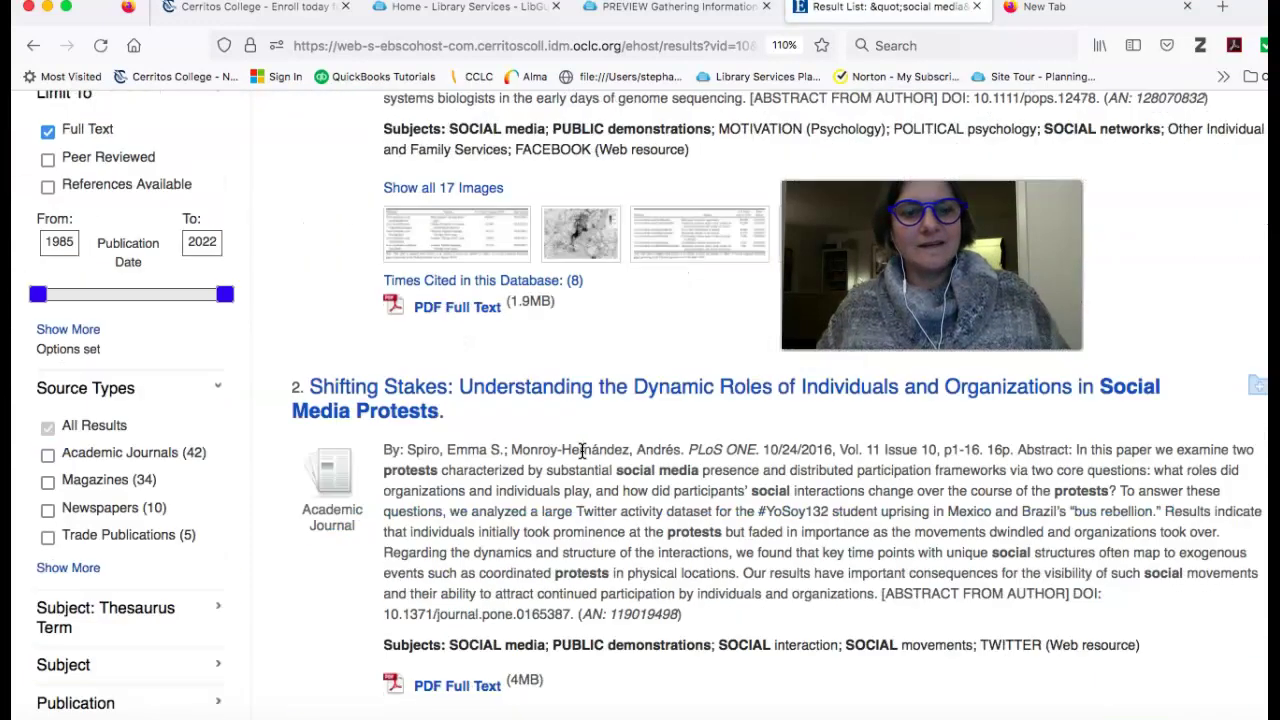
scroll(582, 452, "up", 1)
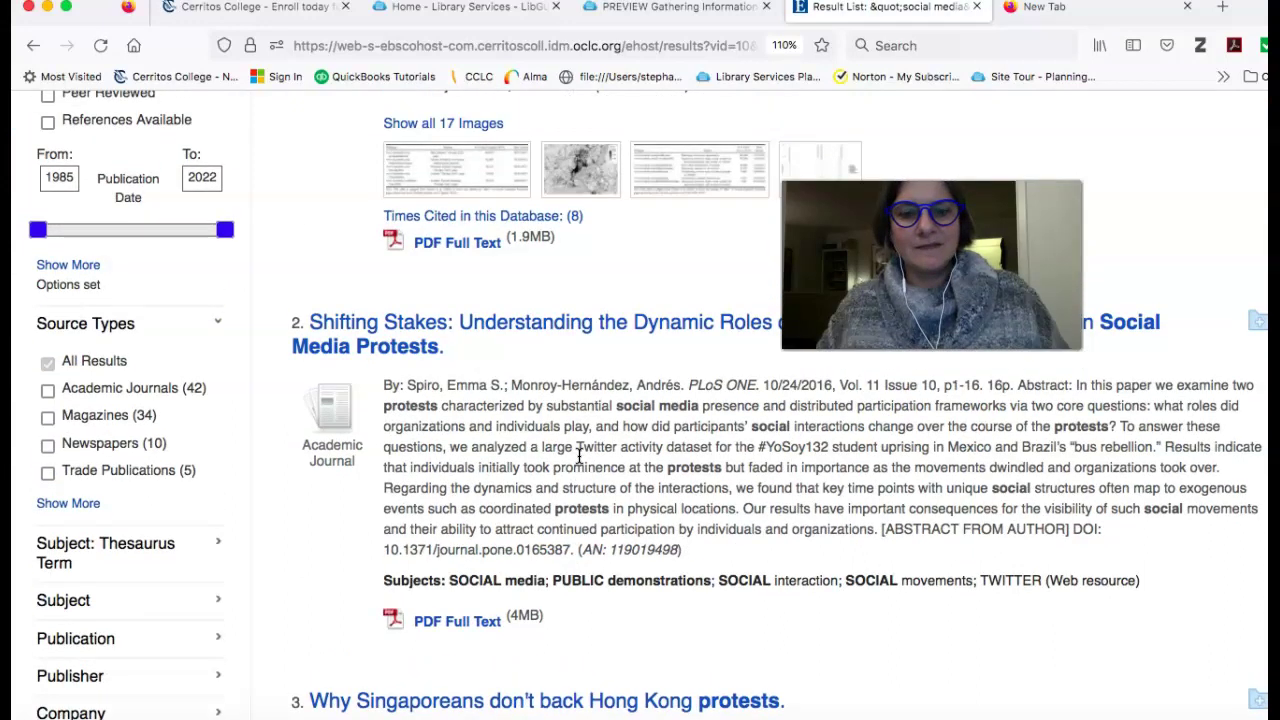
scroll(578, 455, "up", 1)
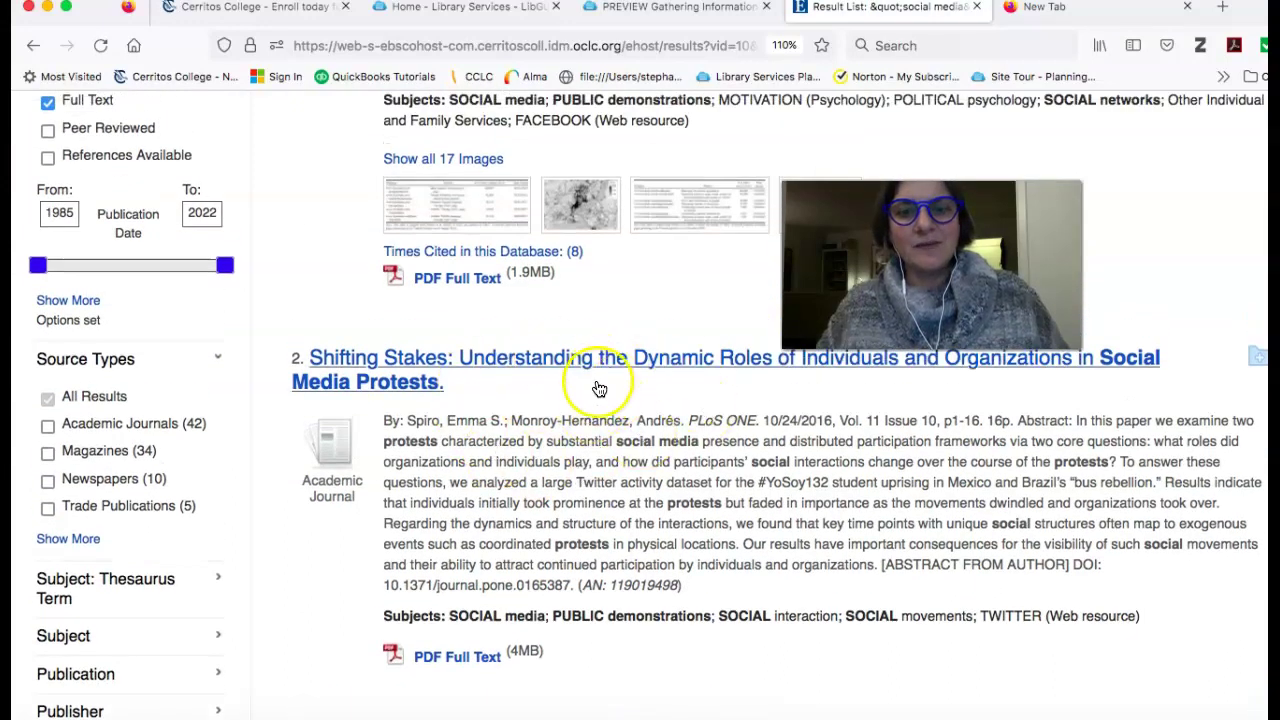
scroll(602, 383, "down", 10)
scroll(592, 402, "down", 3)
scroll(588, 400, "up", 4)
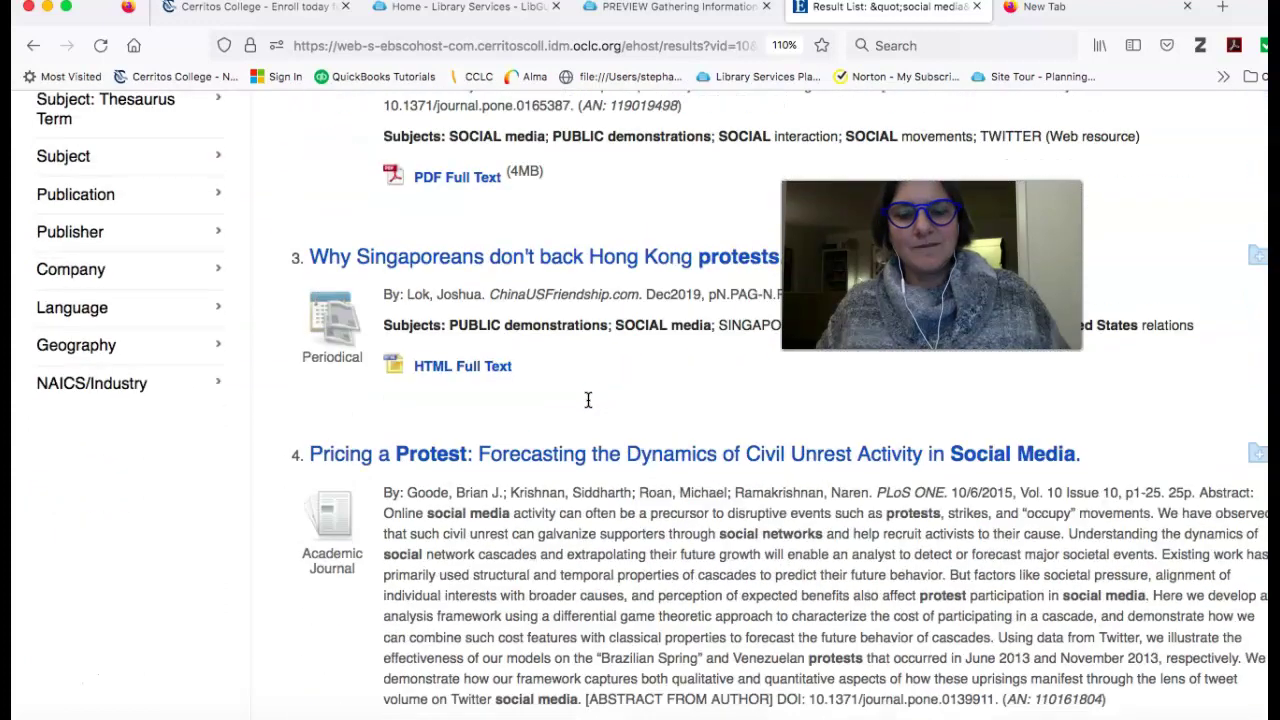
scroll(500, 480, "up", 20)
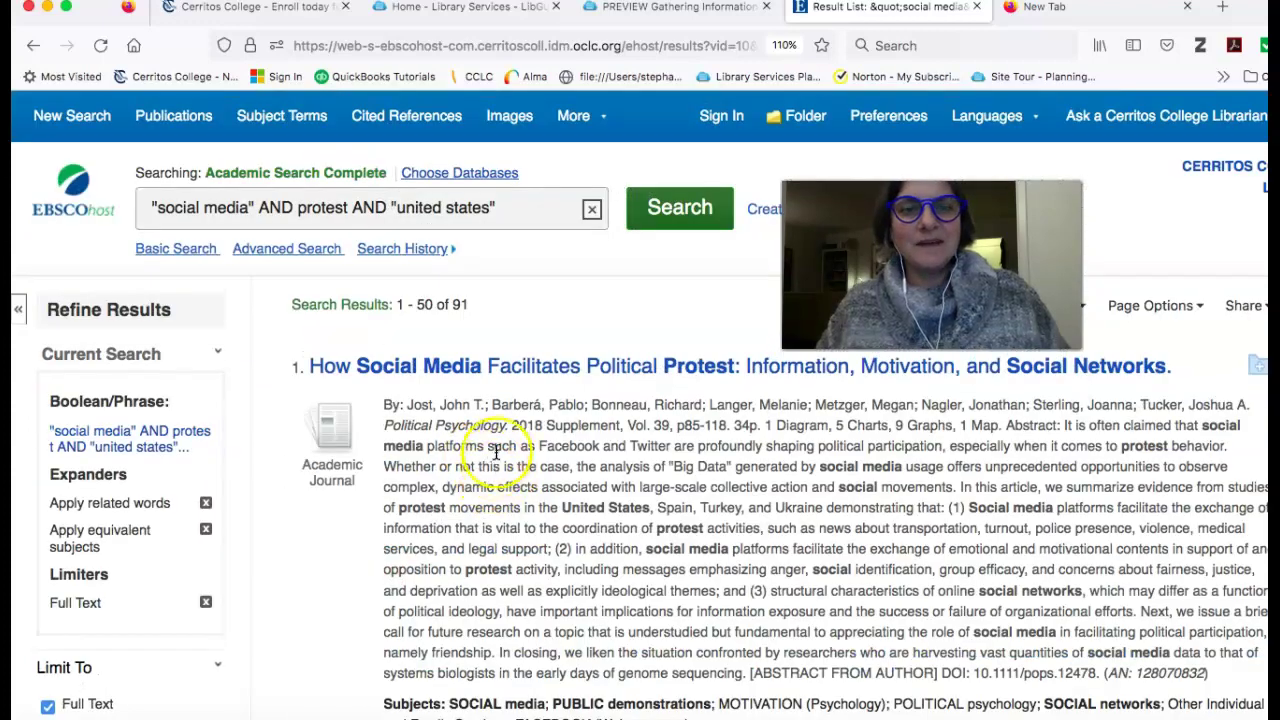
Return to the library guide and open the US Major Dailies database.
left_click(642, 9)
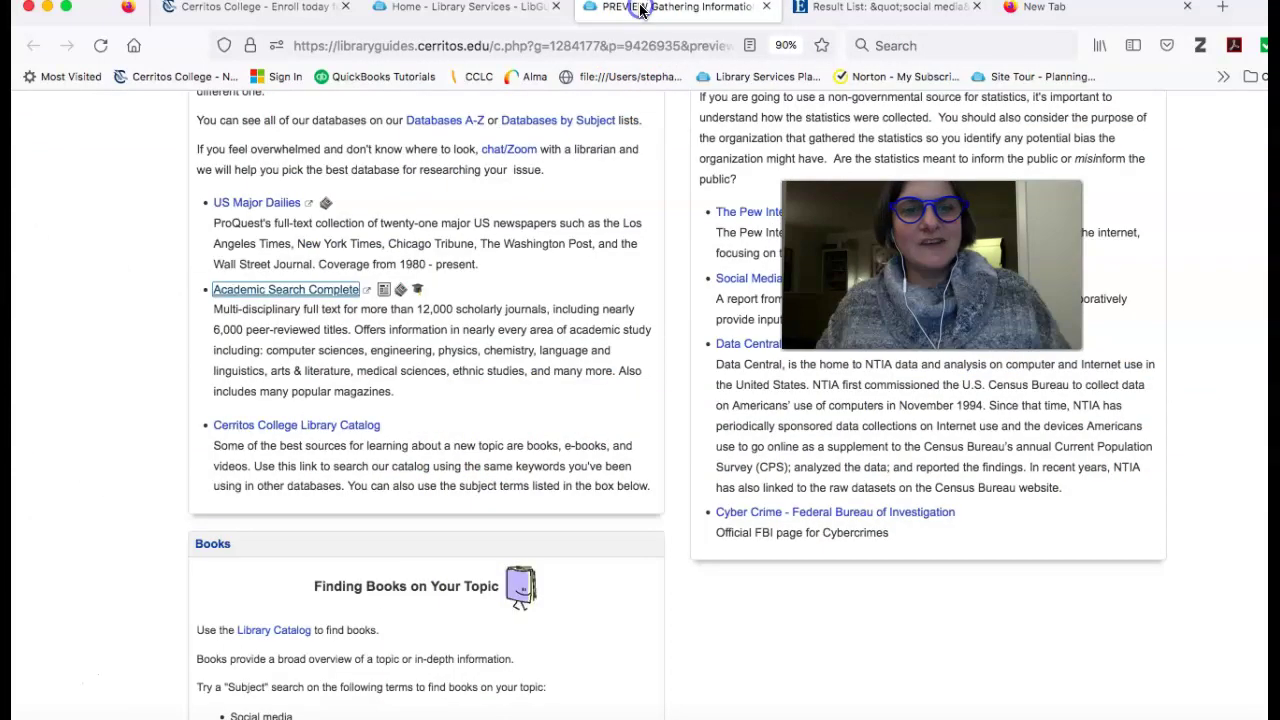
left_click(268, 206)
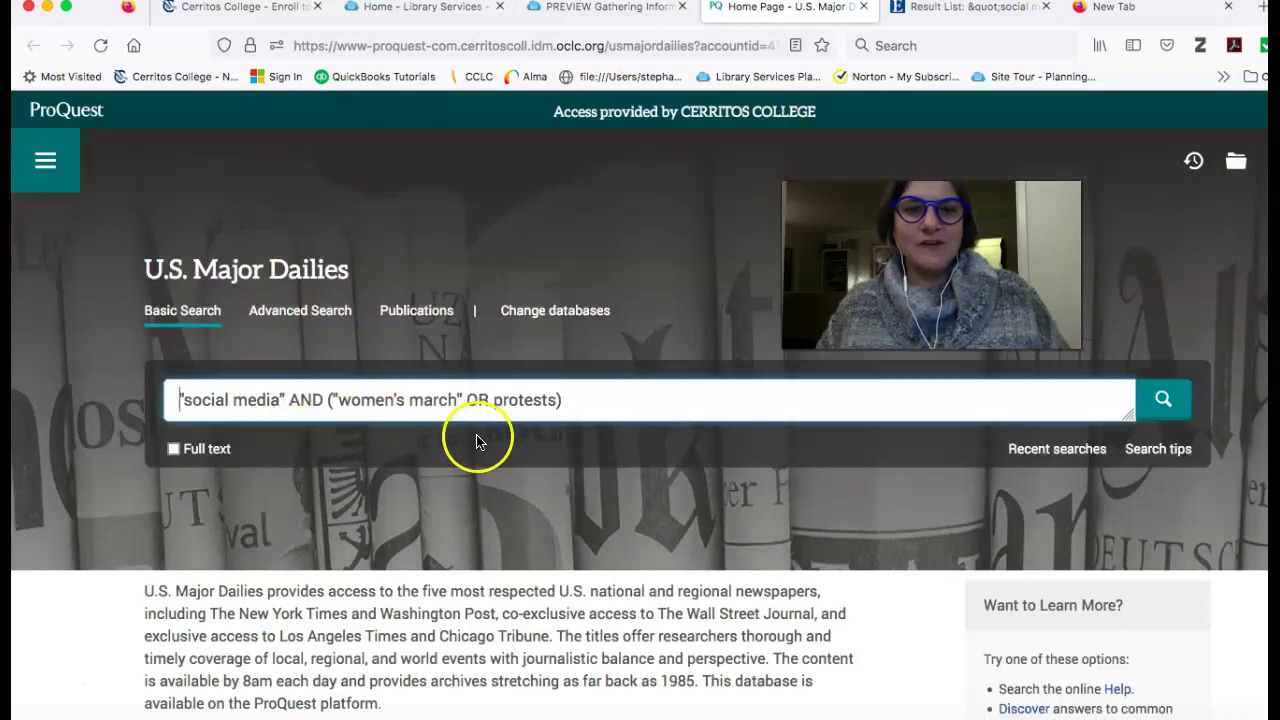
Search U.S. Major Dailies for "social media" AND ("women's march" OR protests) and look through the first results.
left_click(606, 402)
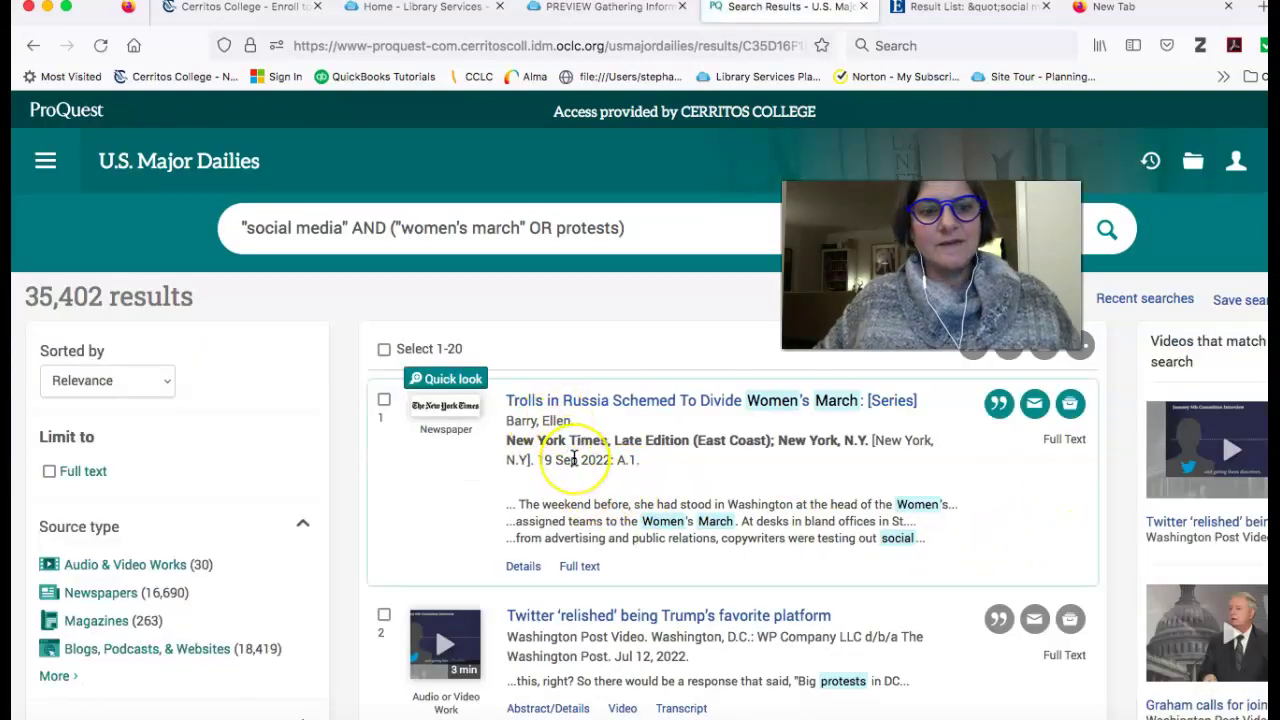
scroll(572, 457, "down", 3)
scroll(574, 457, "down", 3)
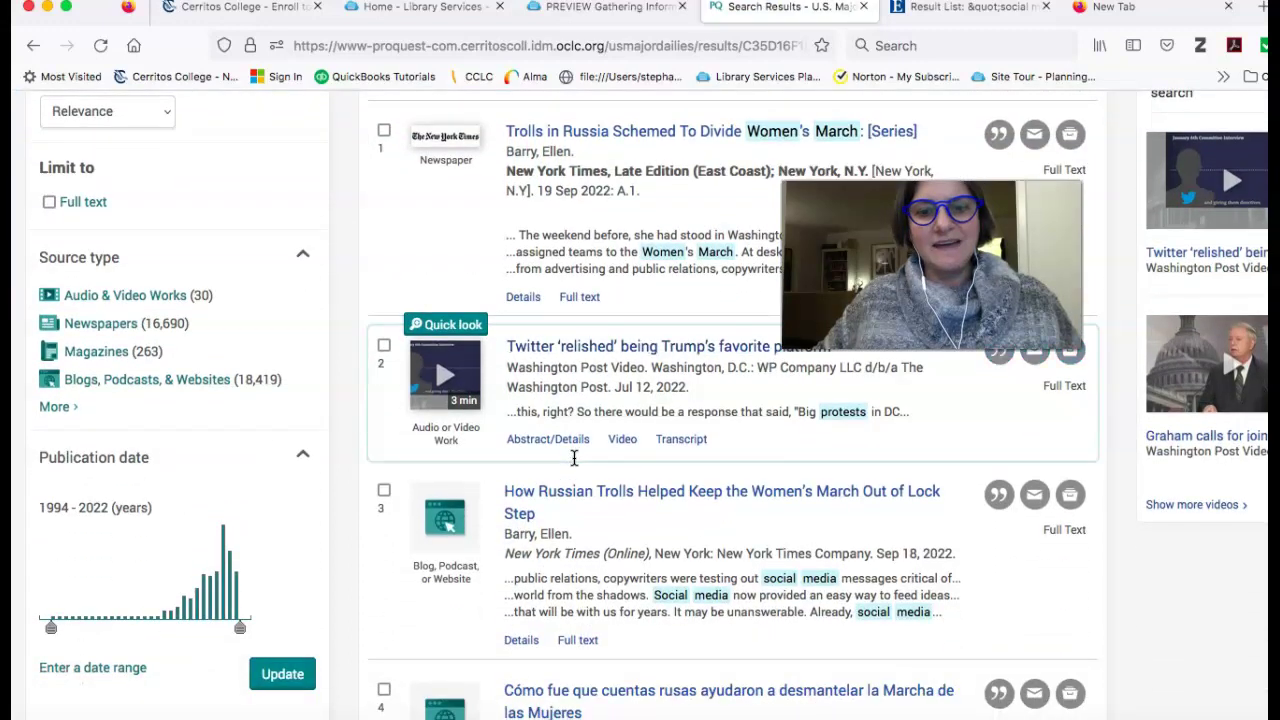
View the full text of "How Russian Trolls Helped Keep the Women's March Out of Lock Step" and return to the results.
scroll(574, 457, "down", 1)
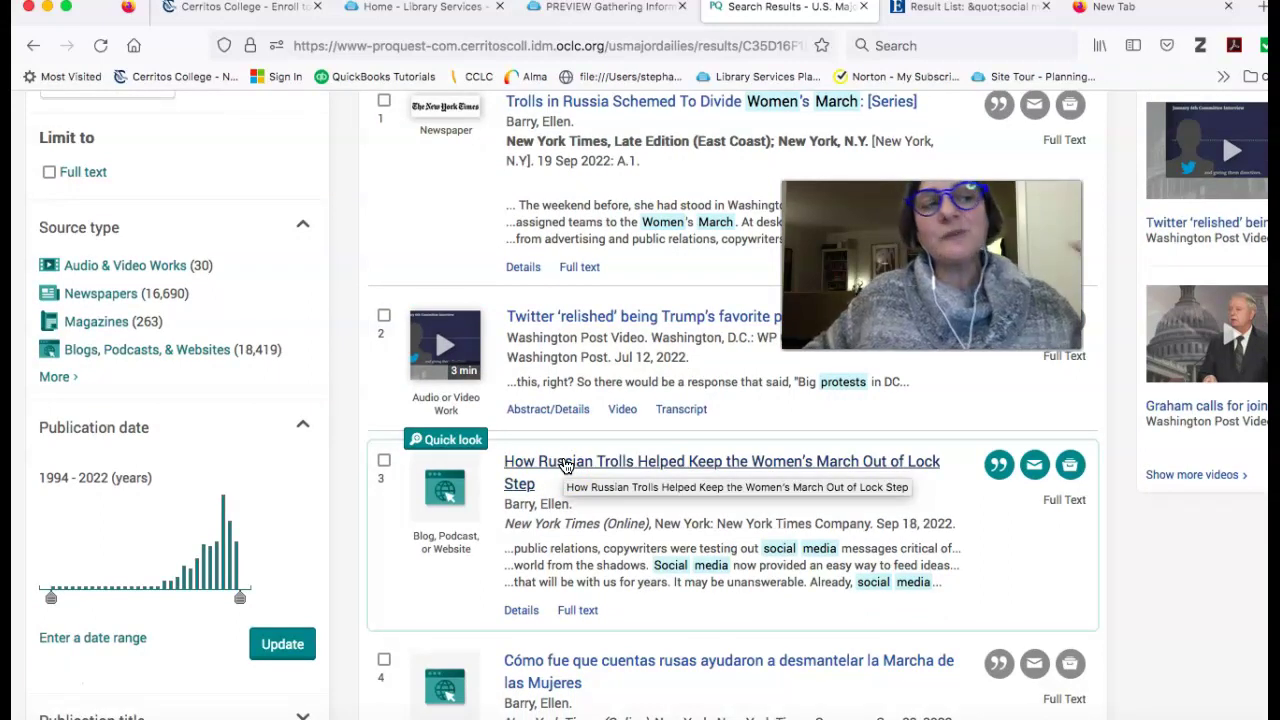
left_click(565, 465)
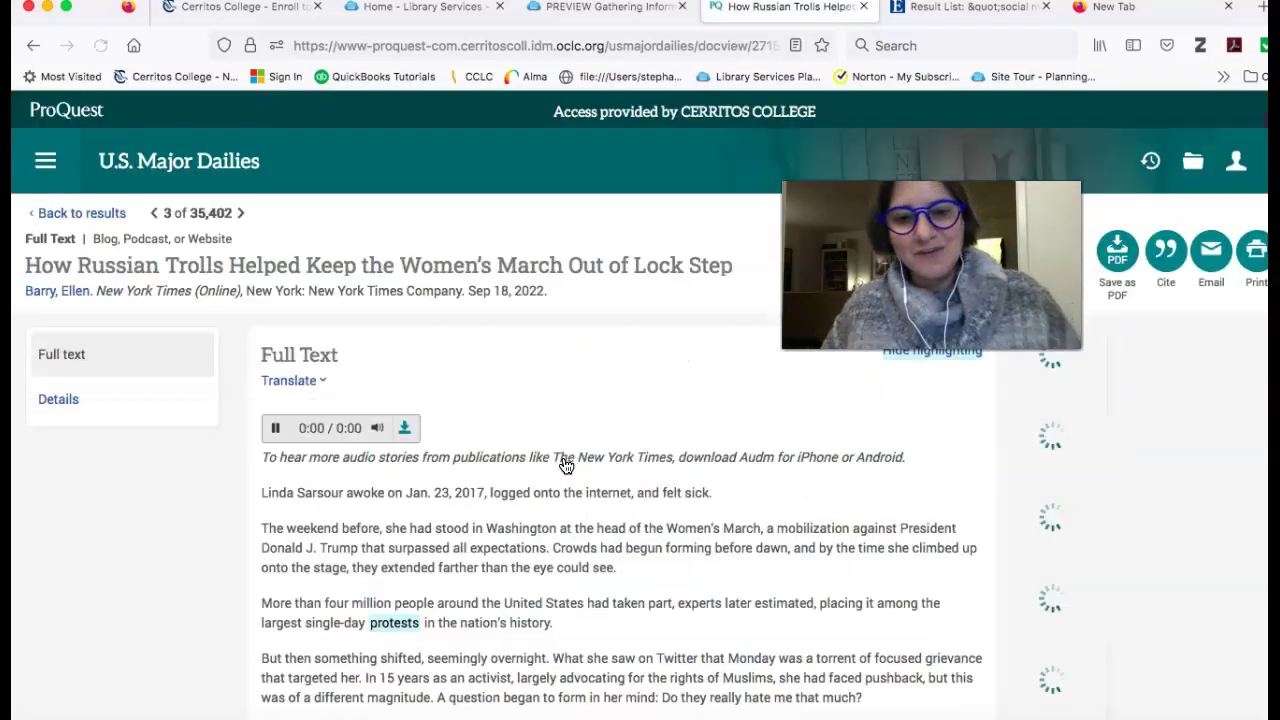
left_click(425, 488)
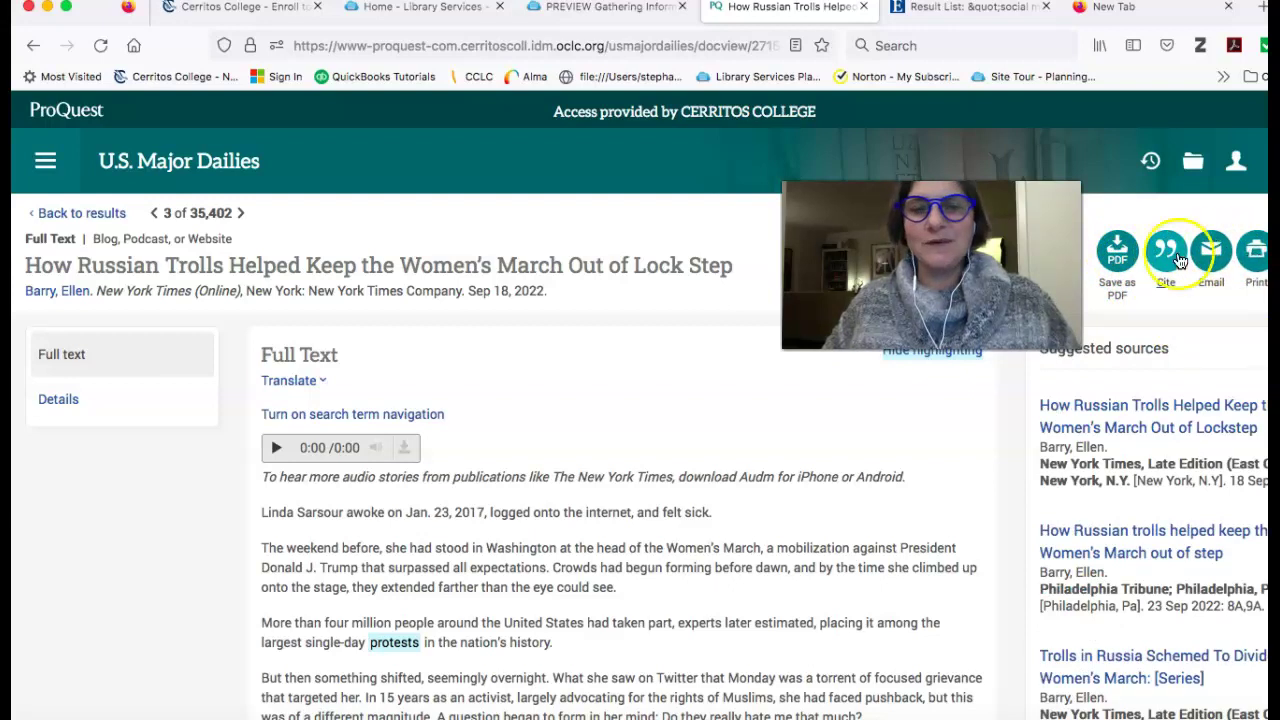
left_click(33, 45)
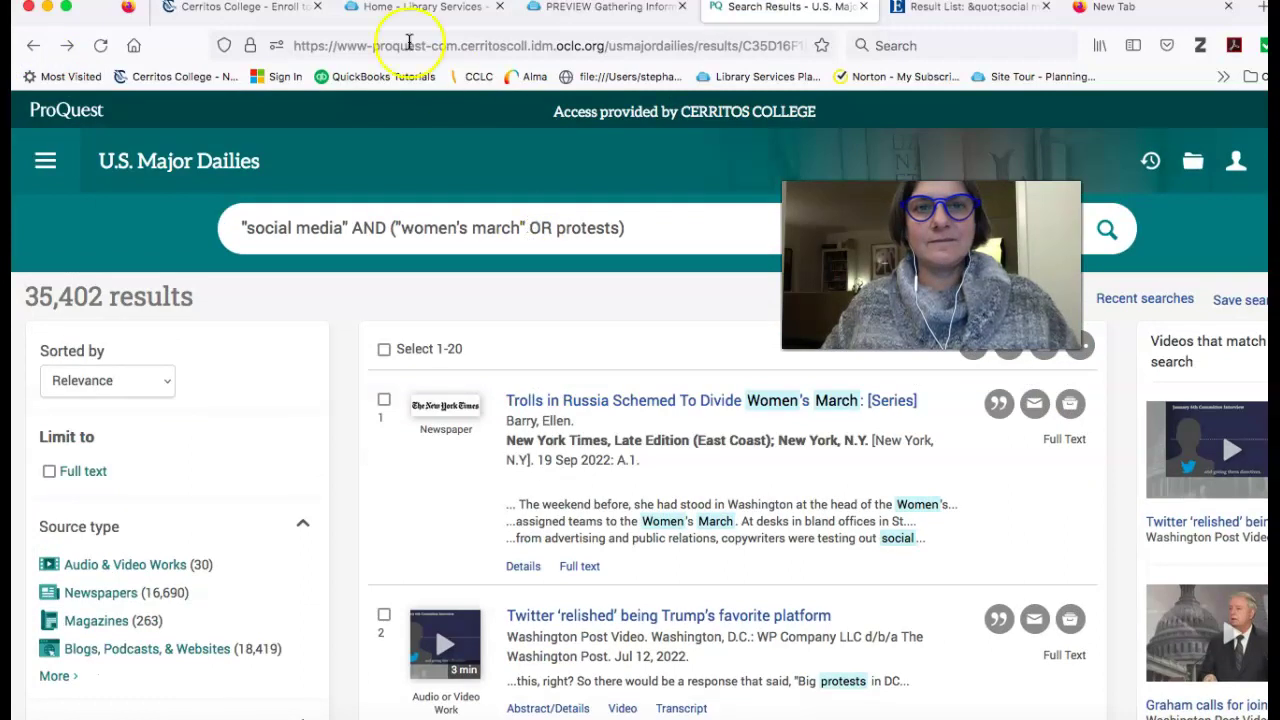
Open the Cerritos College Library Catalog from the library guide and search it for social media.
left_click(588, 12)
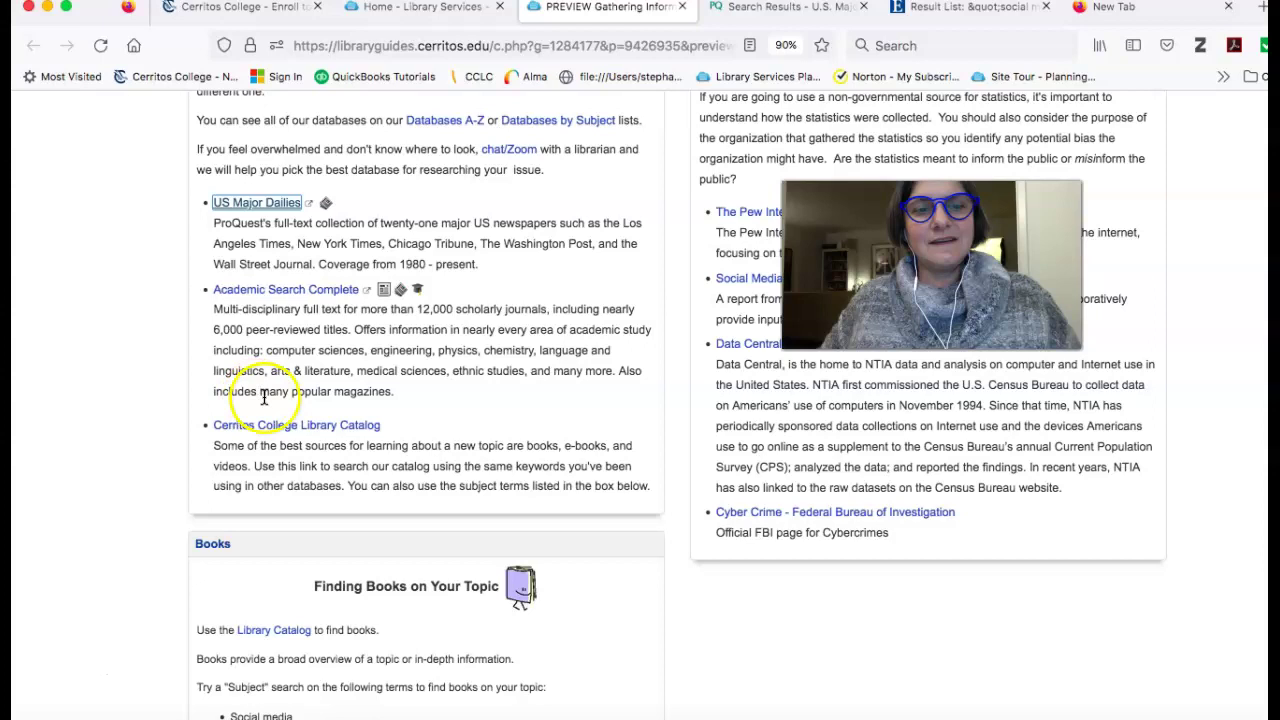
left_click(273, 427)
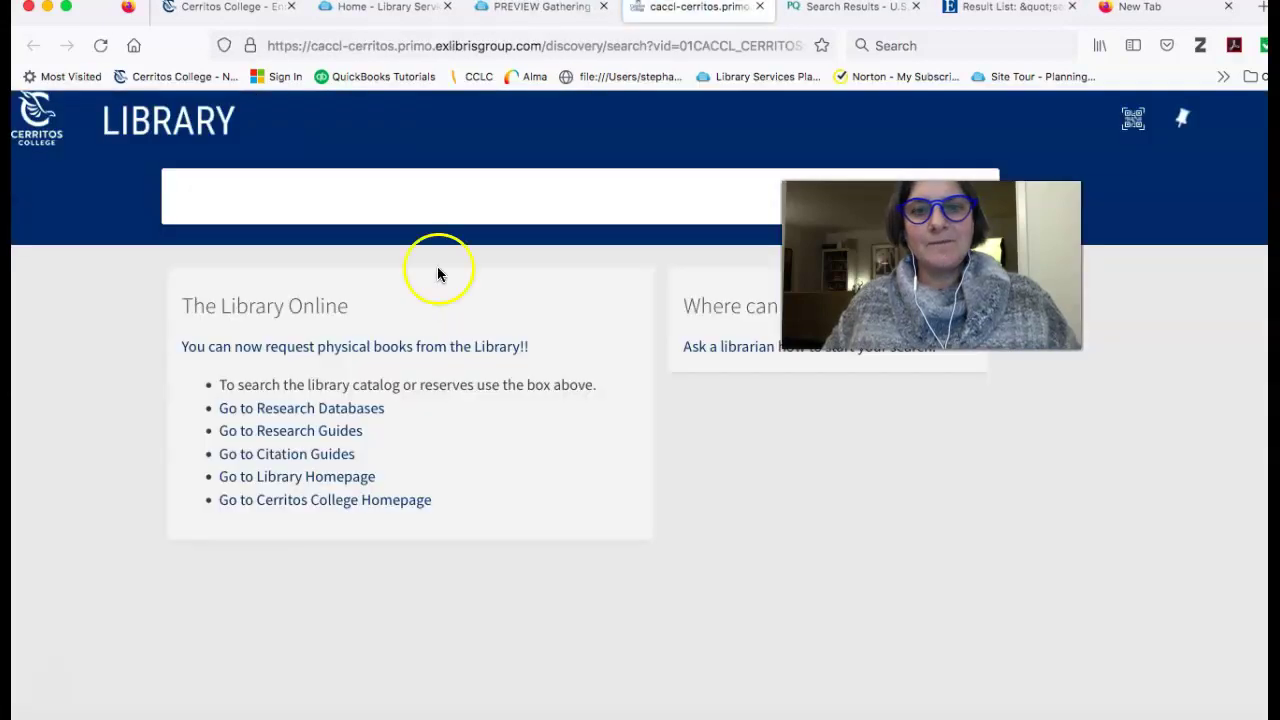
left_click(413, 205)
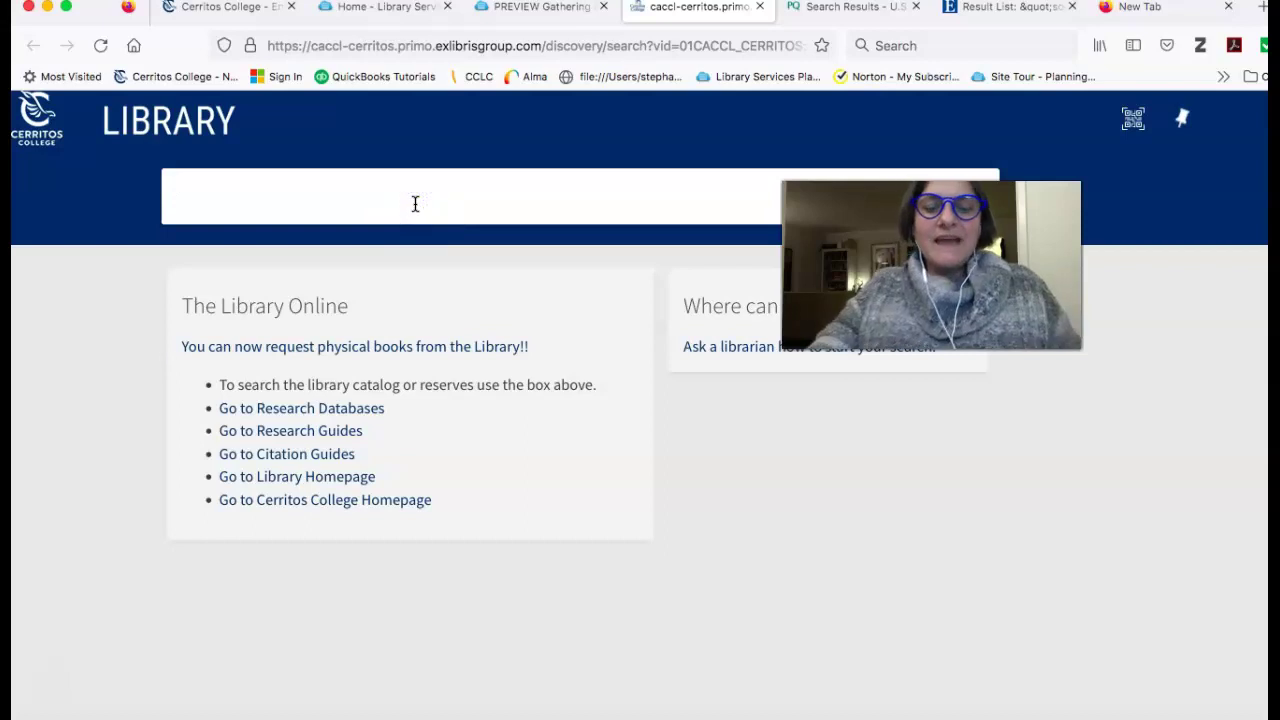
type("social media")
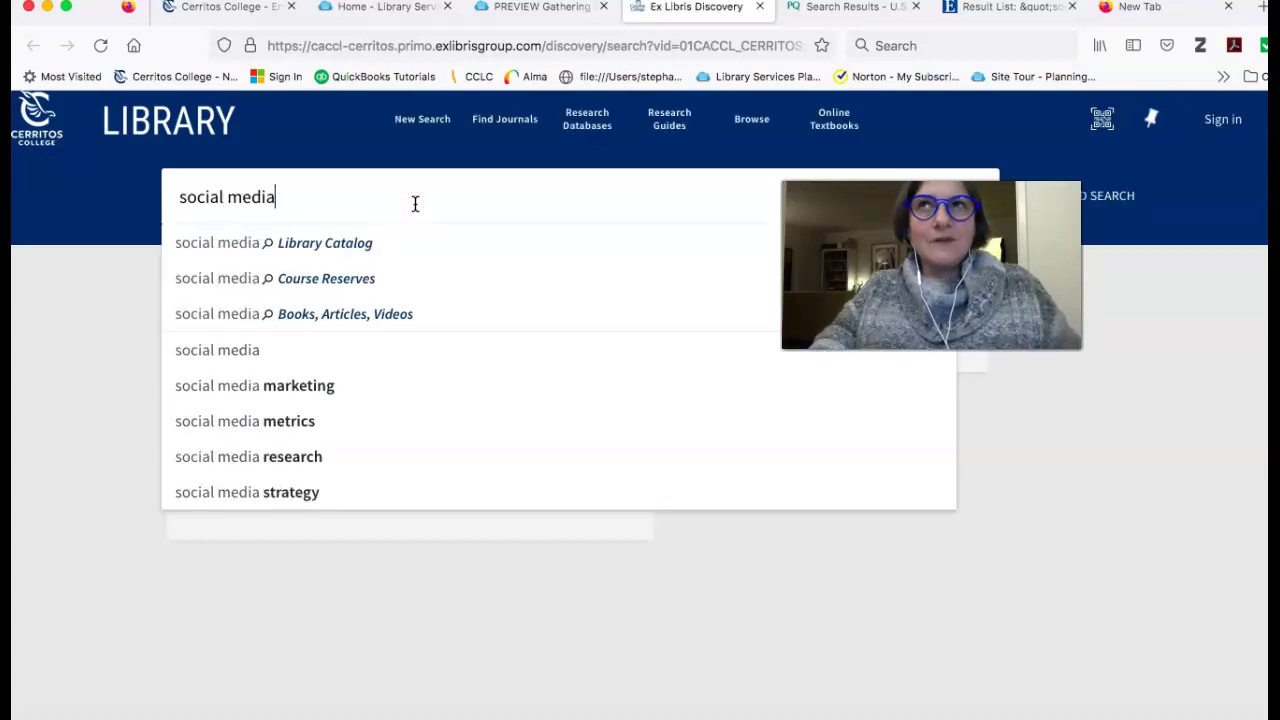
key("Return")
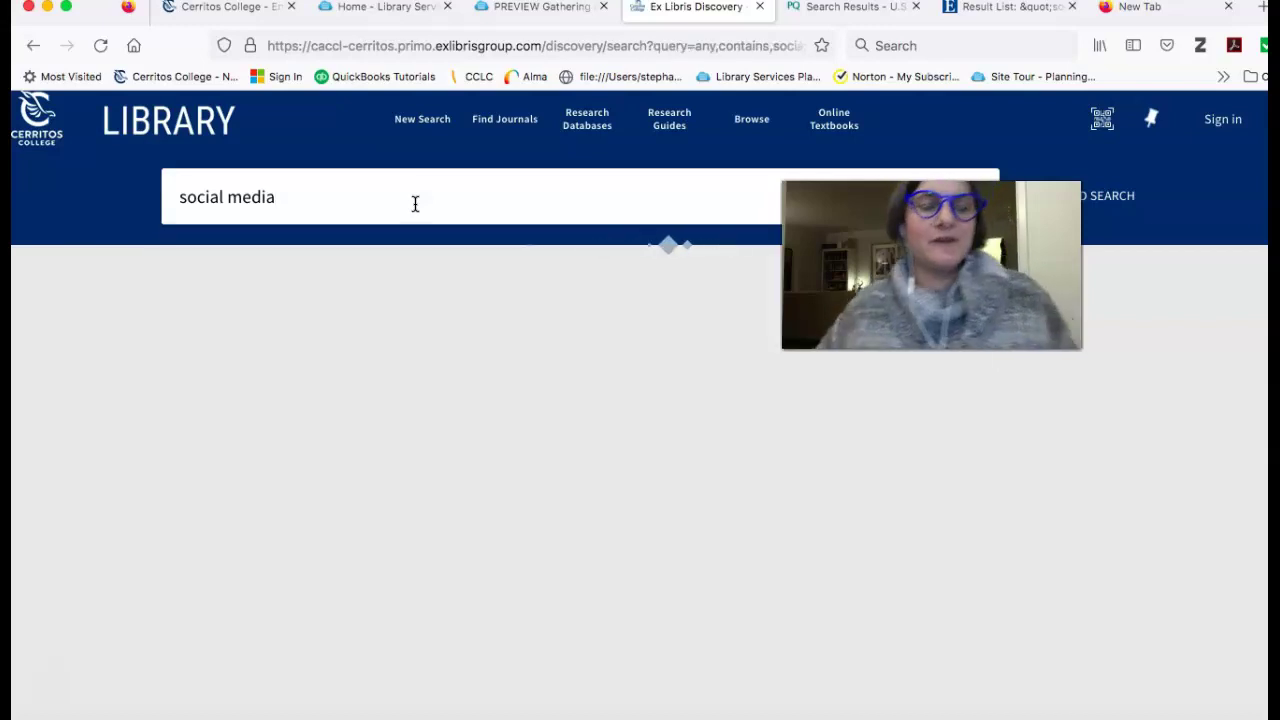
left_click(336, 317)
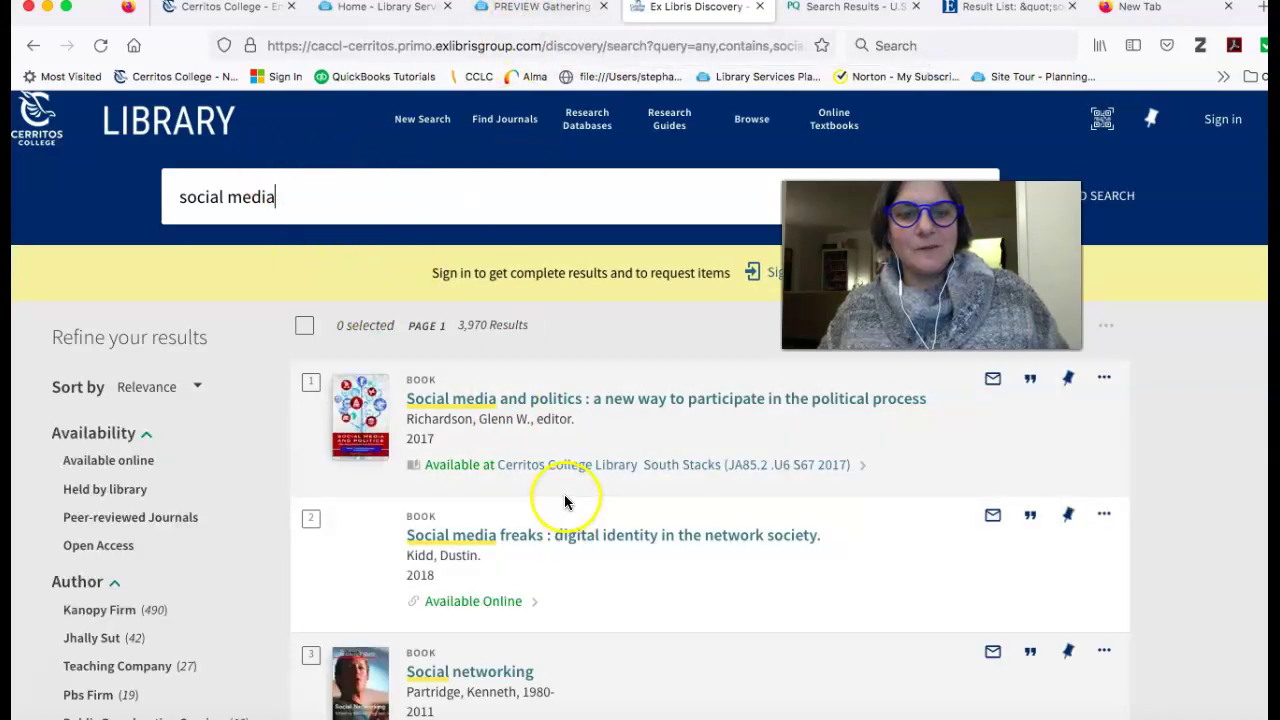
scroll(565, 502, "down", 1)
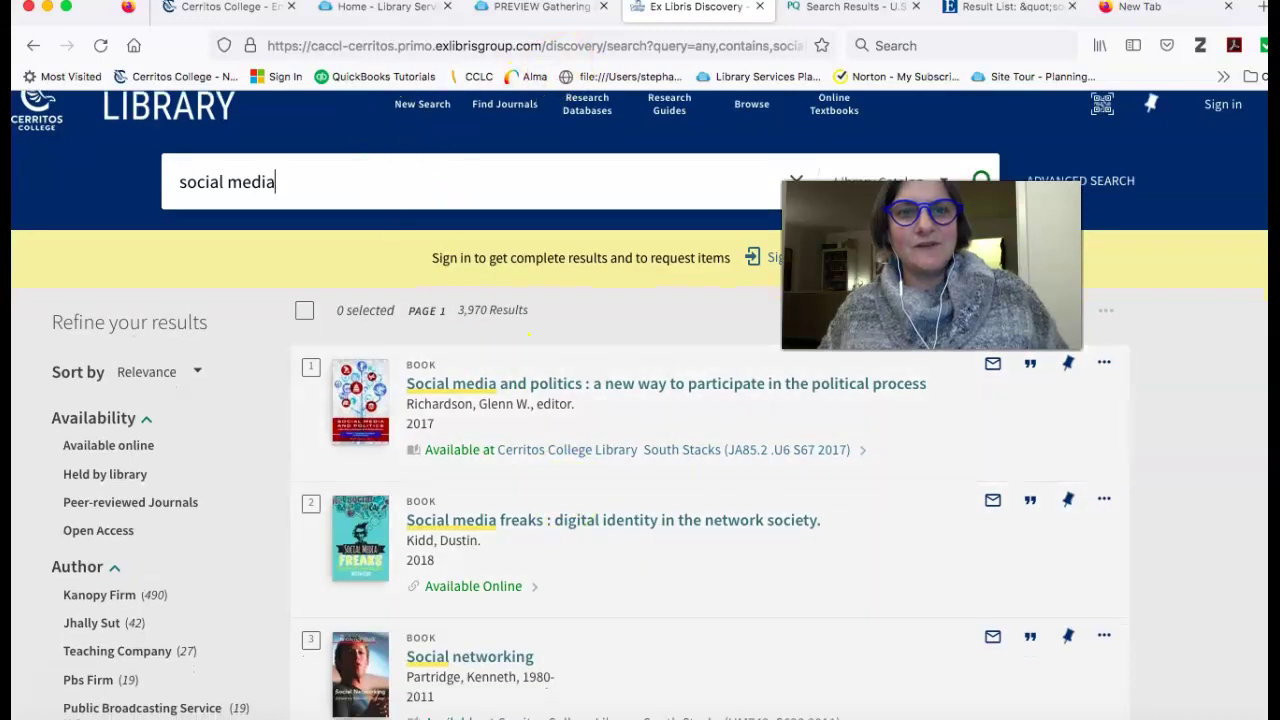
Return to the library guide and copy the subject term Cyberbullying from the Books section.
left_click(530, 8)
scroll(390, 410, "down", 5)
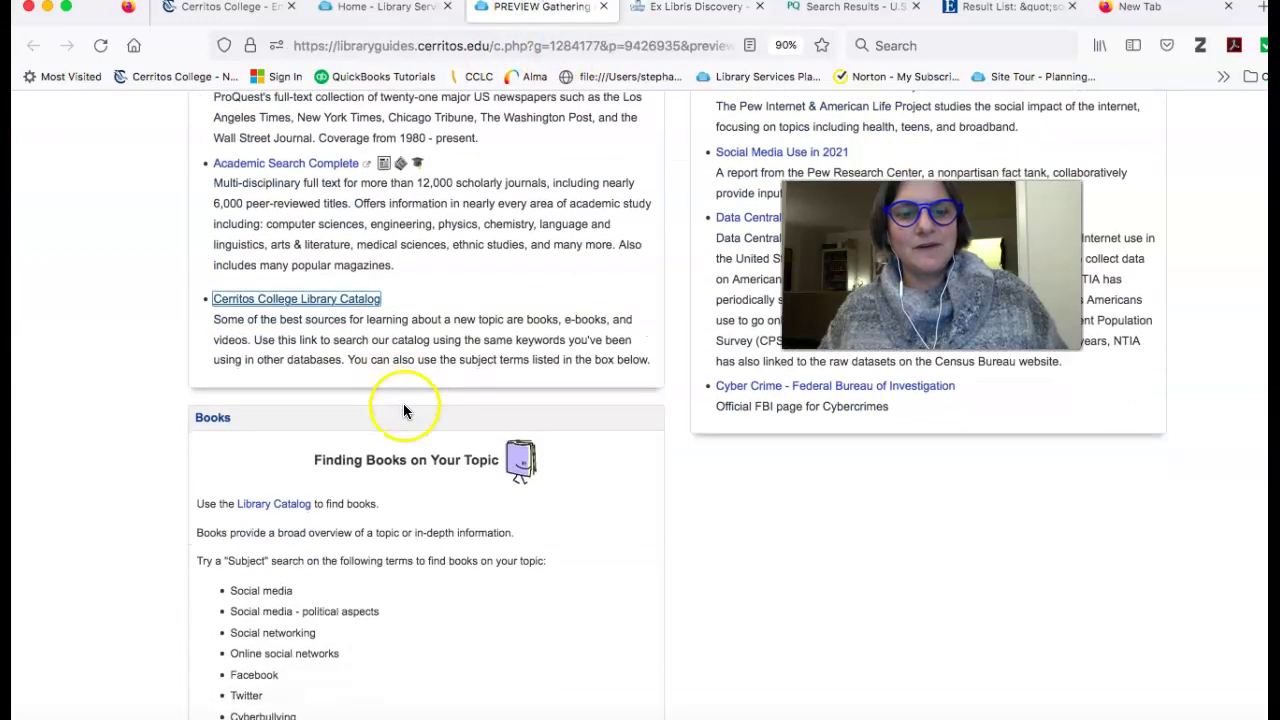
scroll(403, 410, "down", 4)
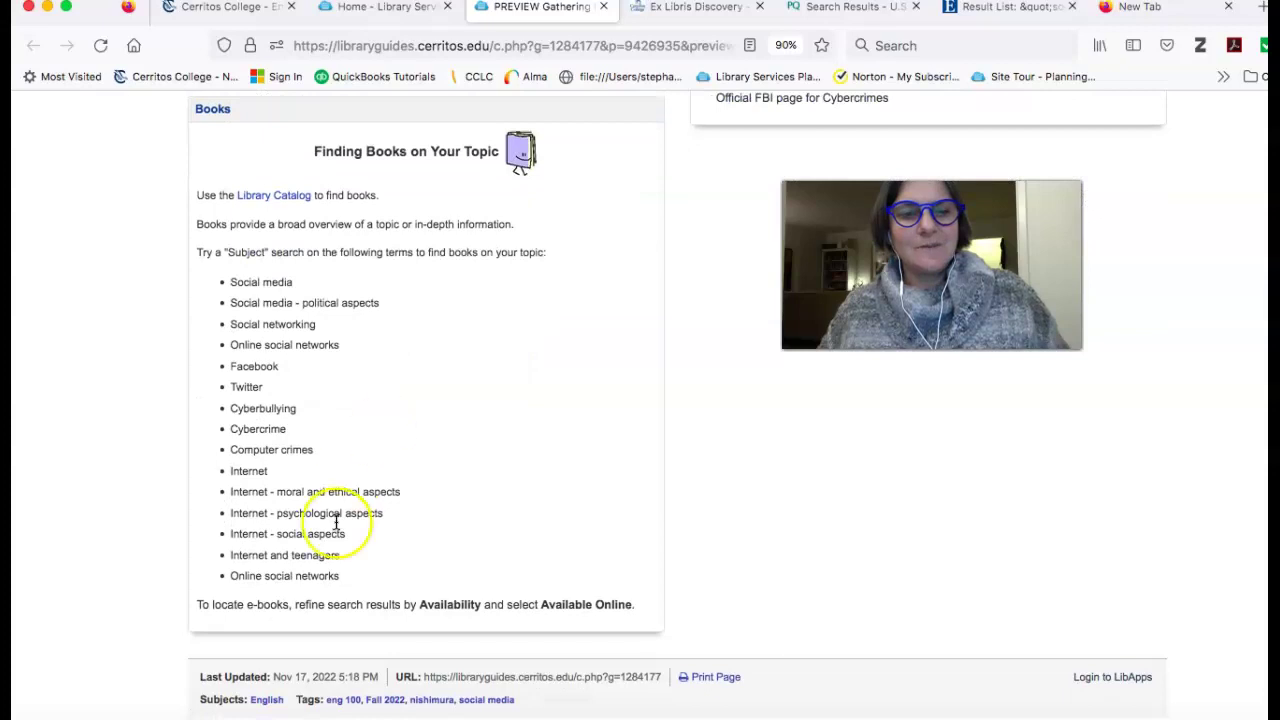
left_click_drag(299, 409, 276, 409)
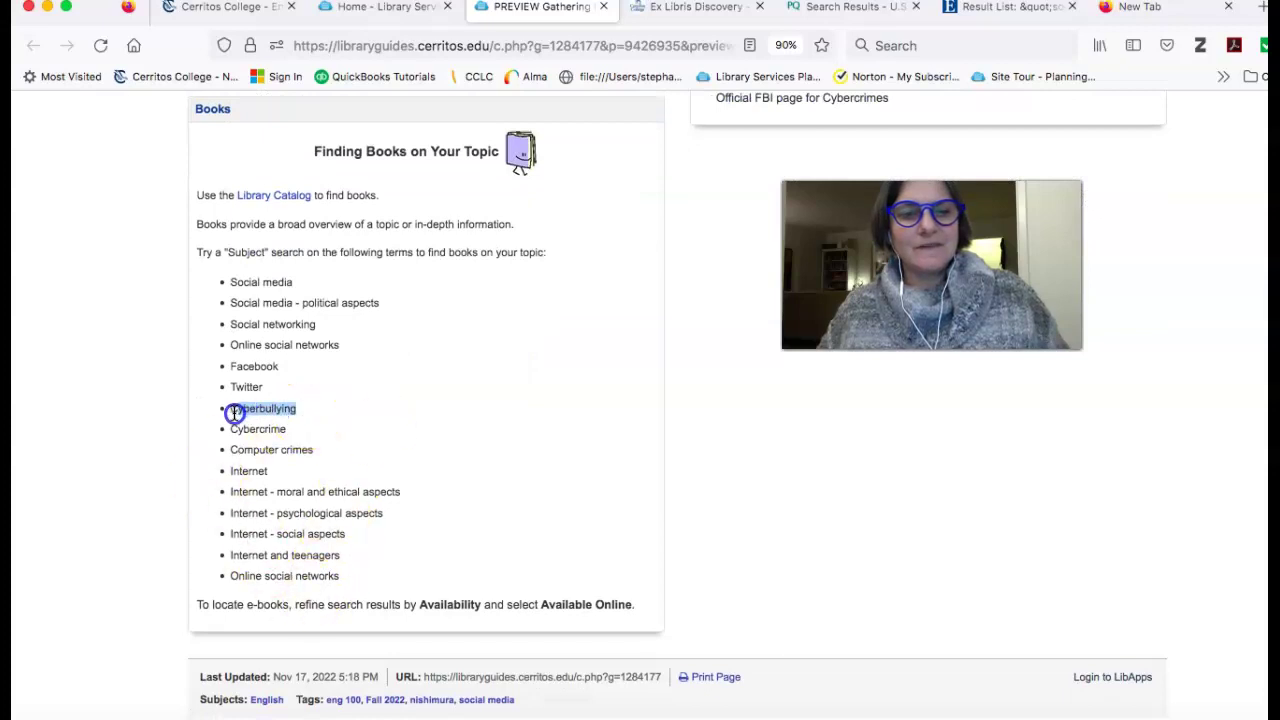
right_click(256, 408)
left_click(280, 416)
Replace the library catalog query with the copied term Cyberbullying and run the search.
left_click(647, 12)
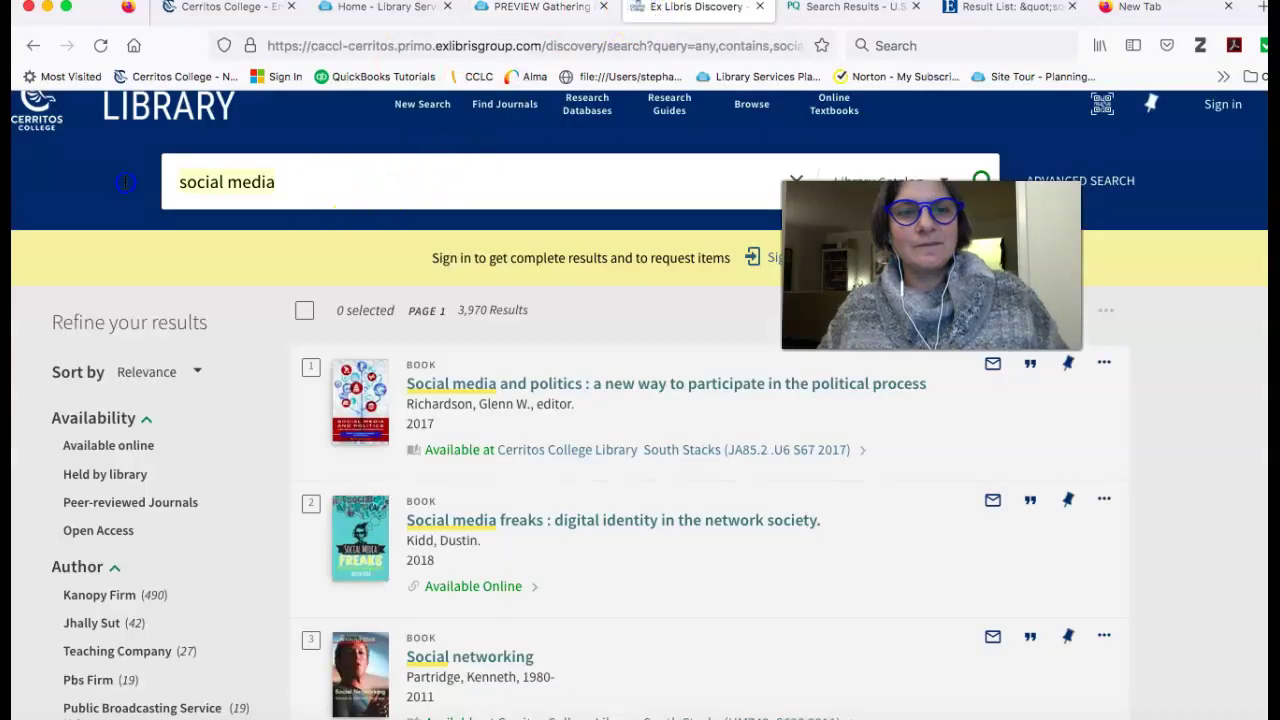
right_click(298, 177)
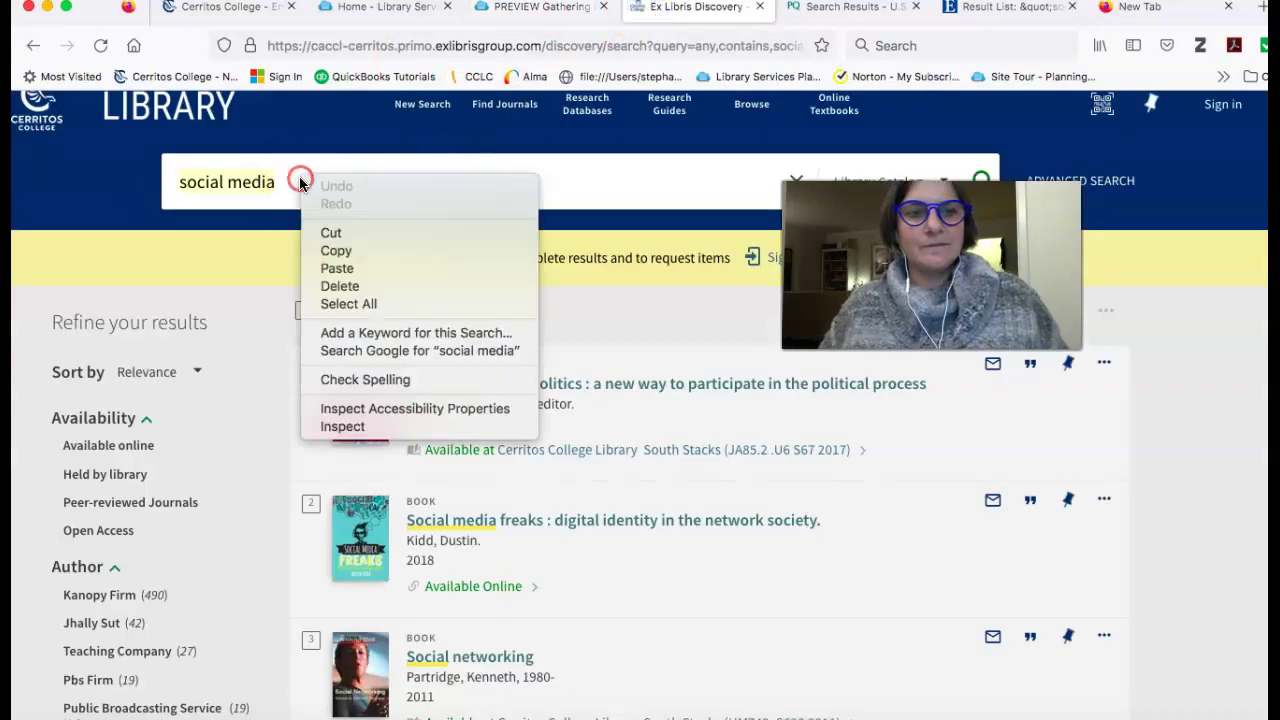
left_click(329, 268)
key("Return")
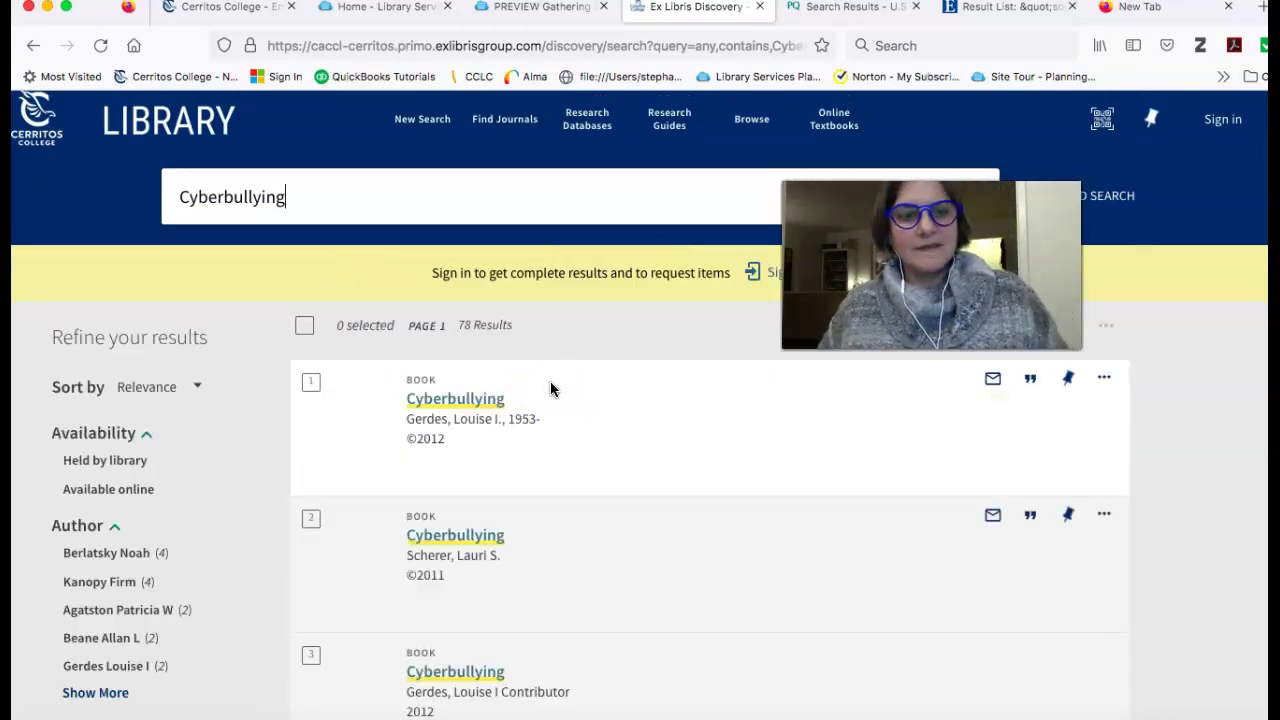
Browse the catalog results, check the online access and details of "Cyber bullying : bullying in the digital age", and close its record.
scroll(578, 500, "down", 1)
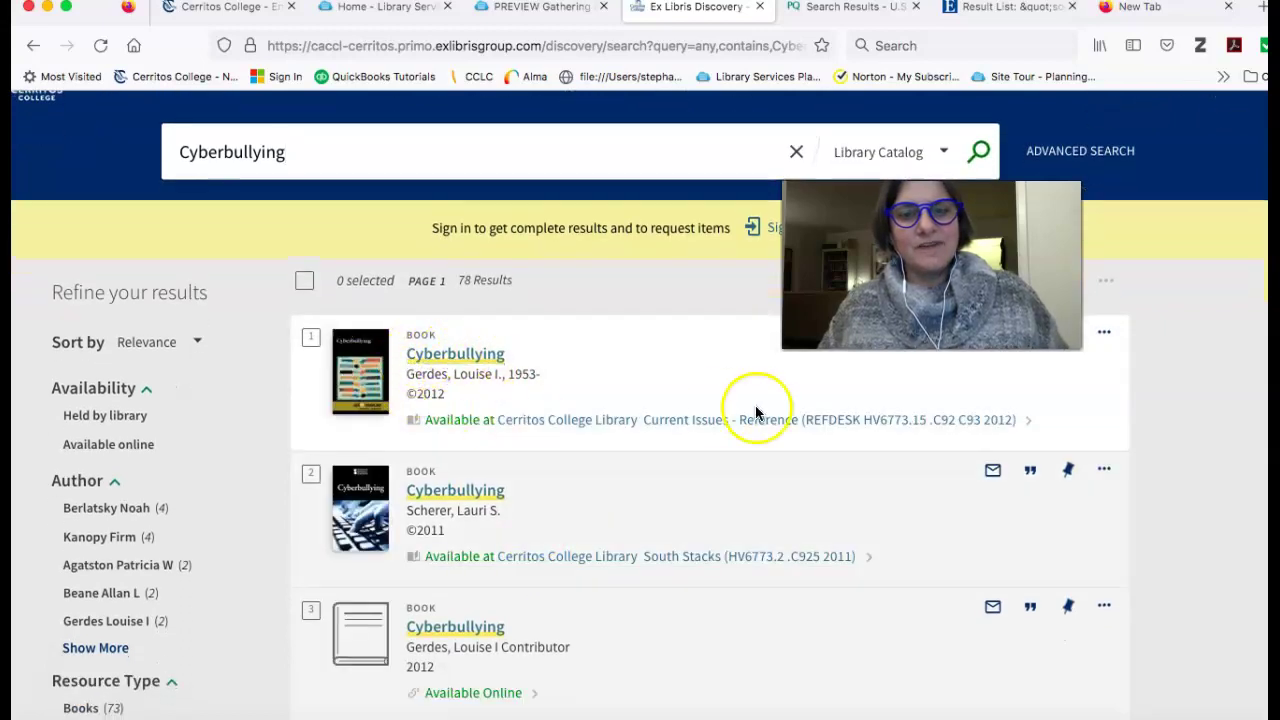
scroll(700, 432, "down", 3)
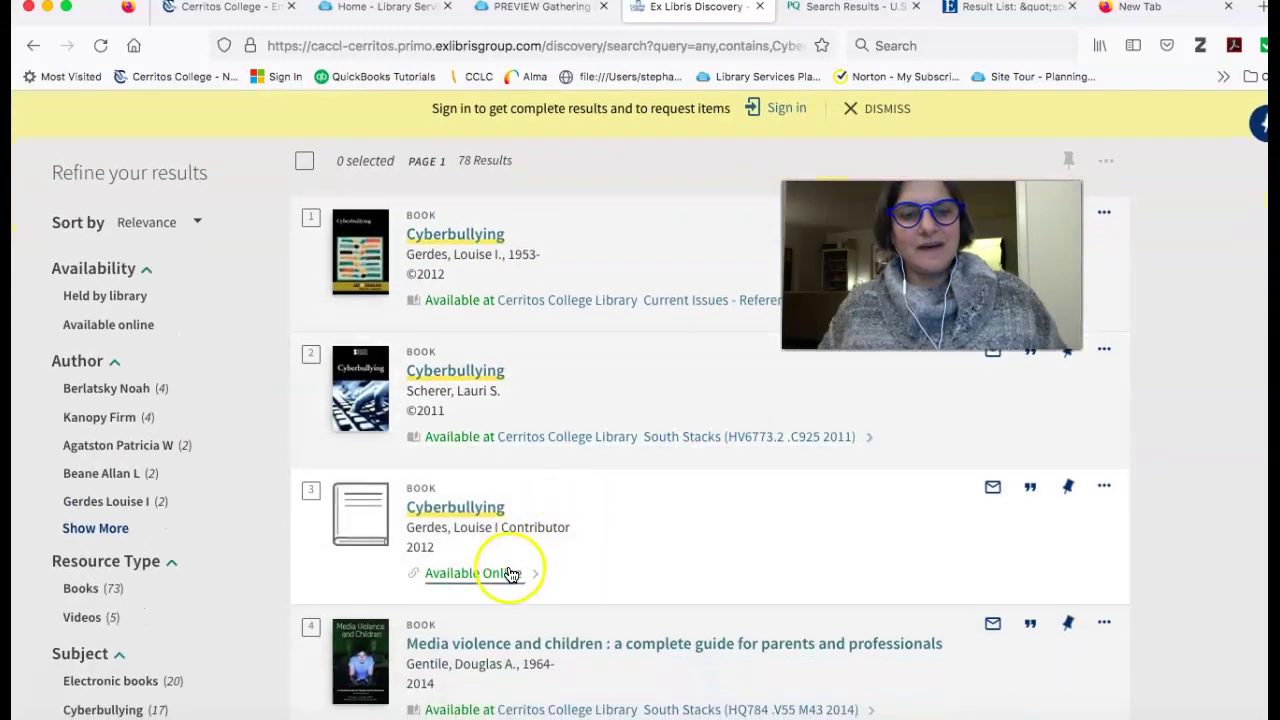
scroll(618, 562, "down", 5)
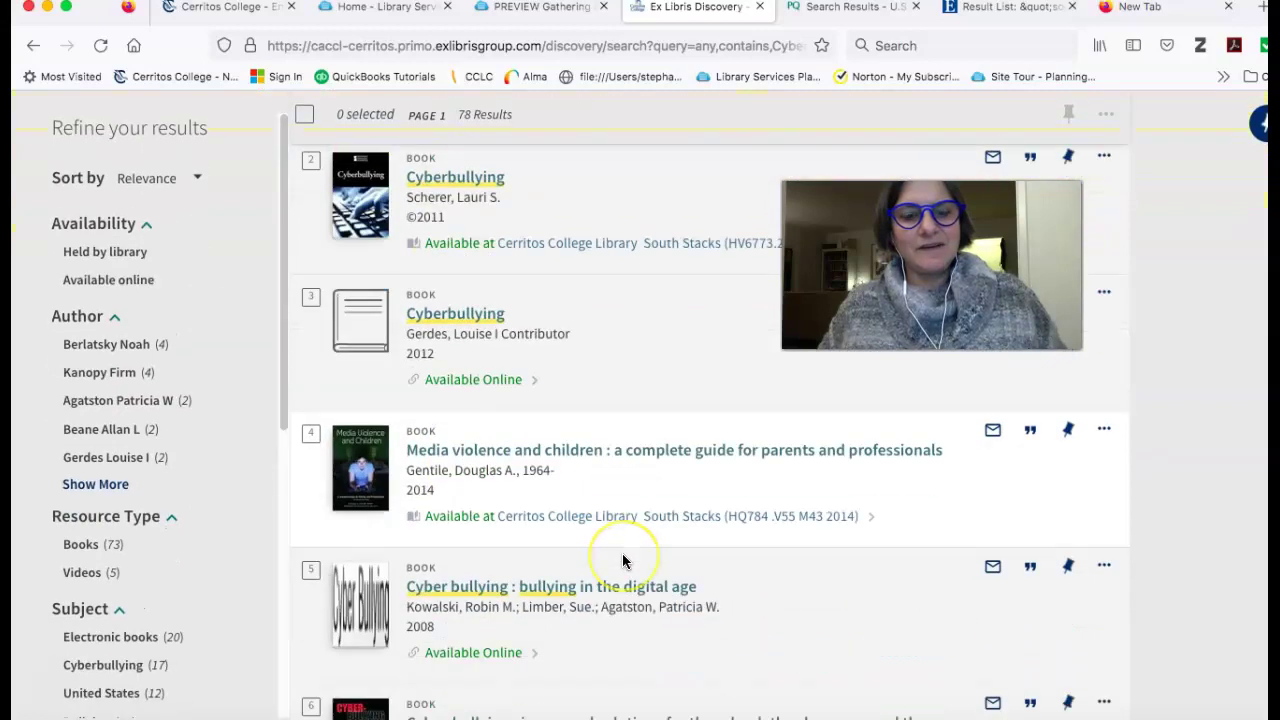
scroll(623, 561, "down", 1)
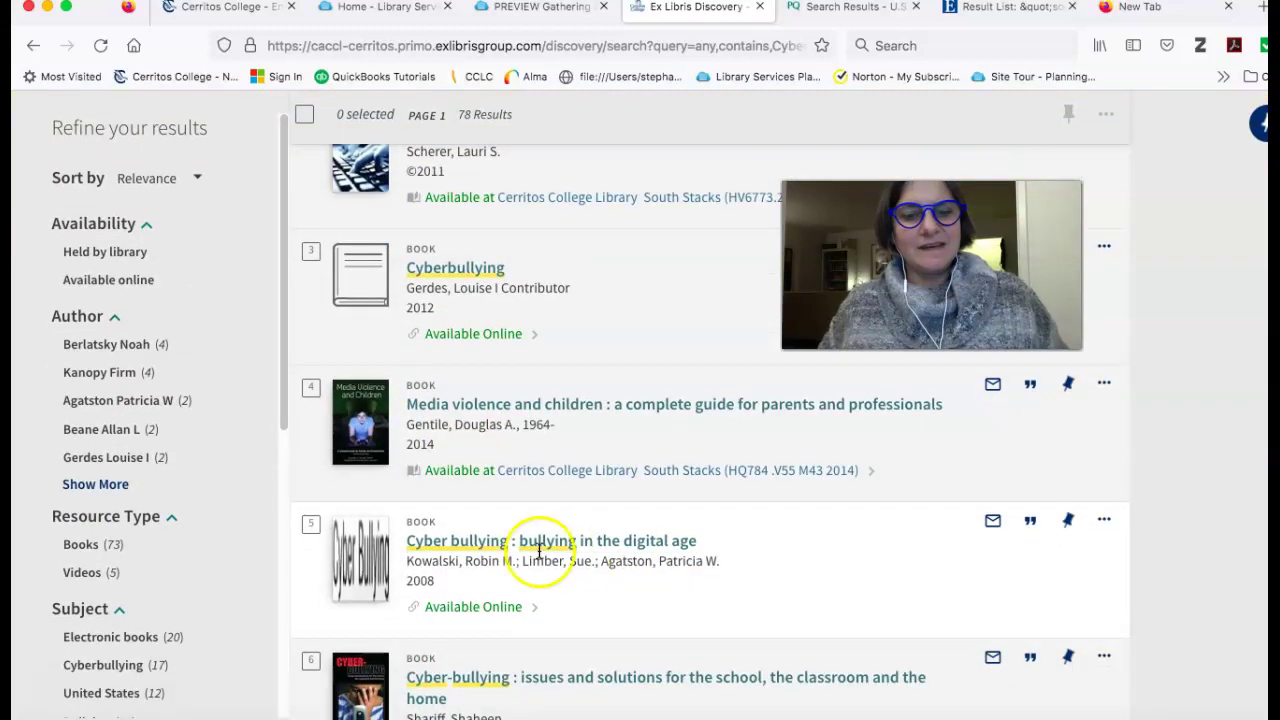
left_click(488, 613)
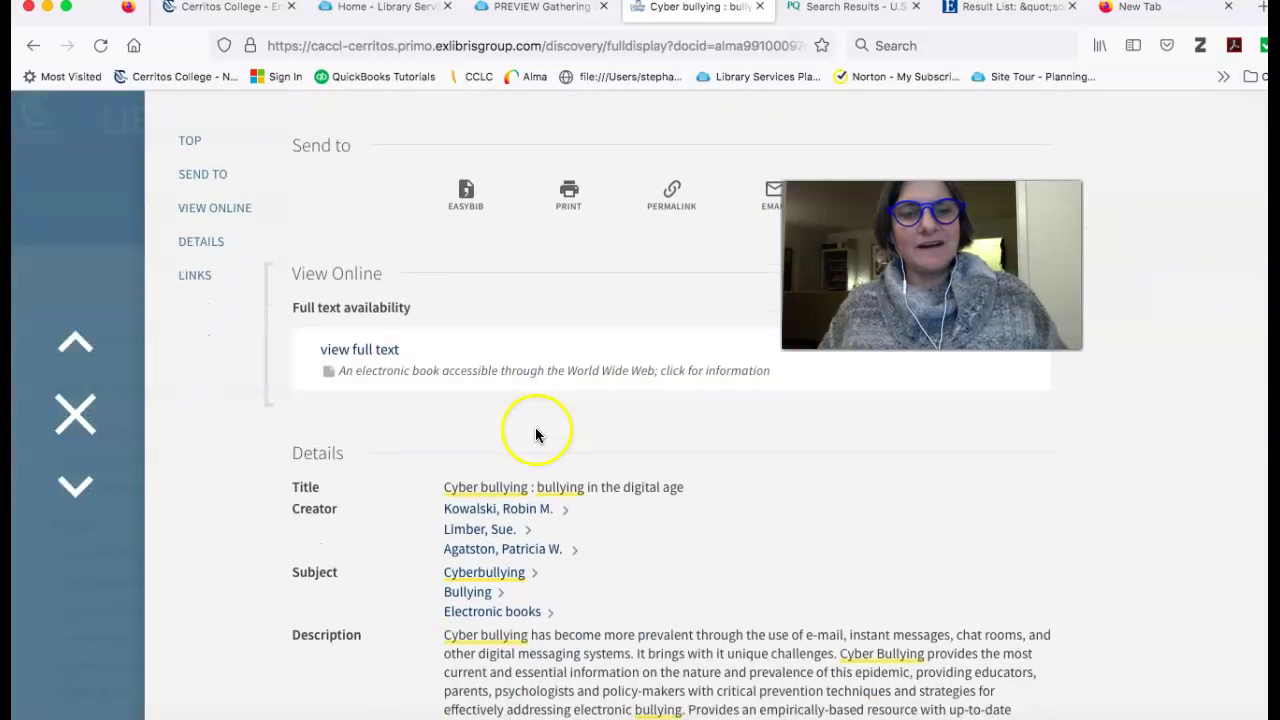
left_click(73, 416)
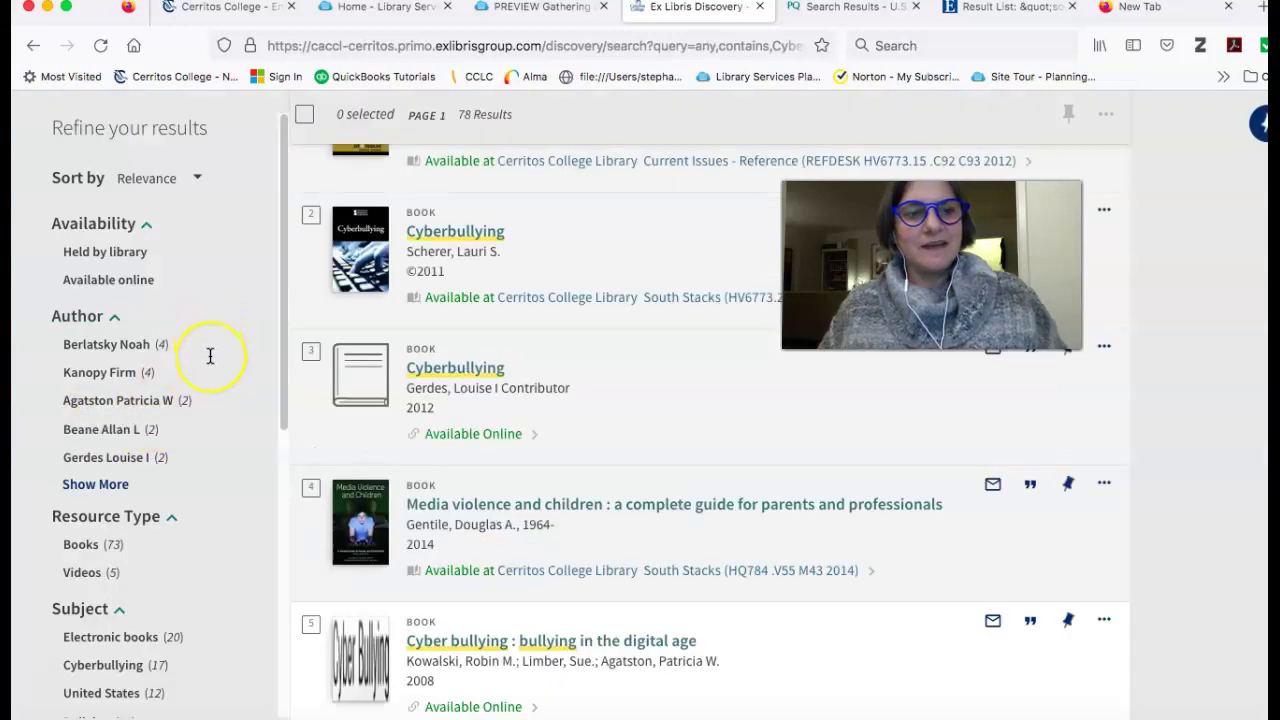
Filter the Cyberbullying catalog results by resource type to Videos and look through the list.
scroll(210, 356, "down", 3)
scroll(210, 356, "down", 6)
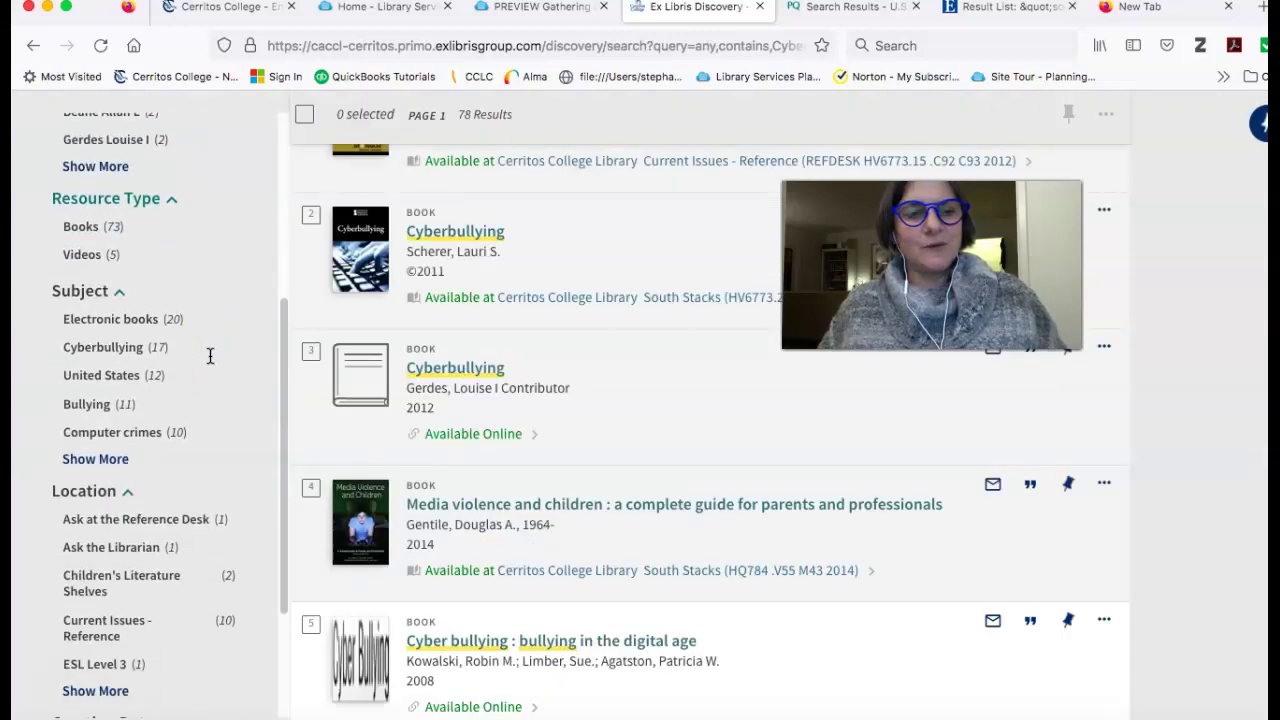
scroll(210, 356, "up", 5)
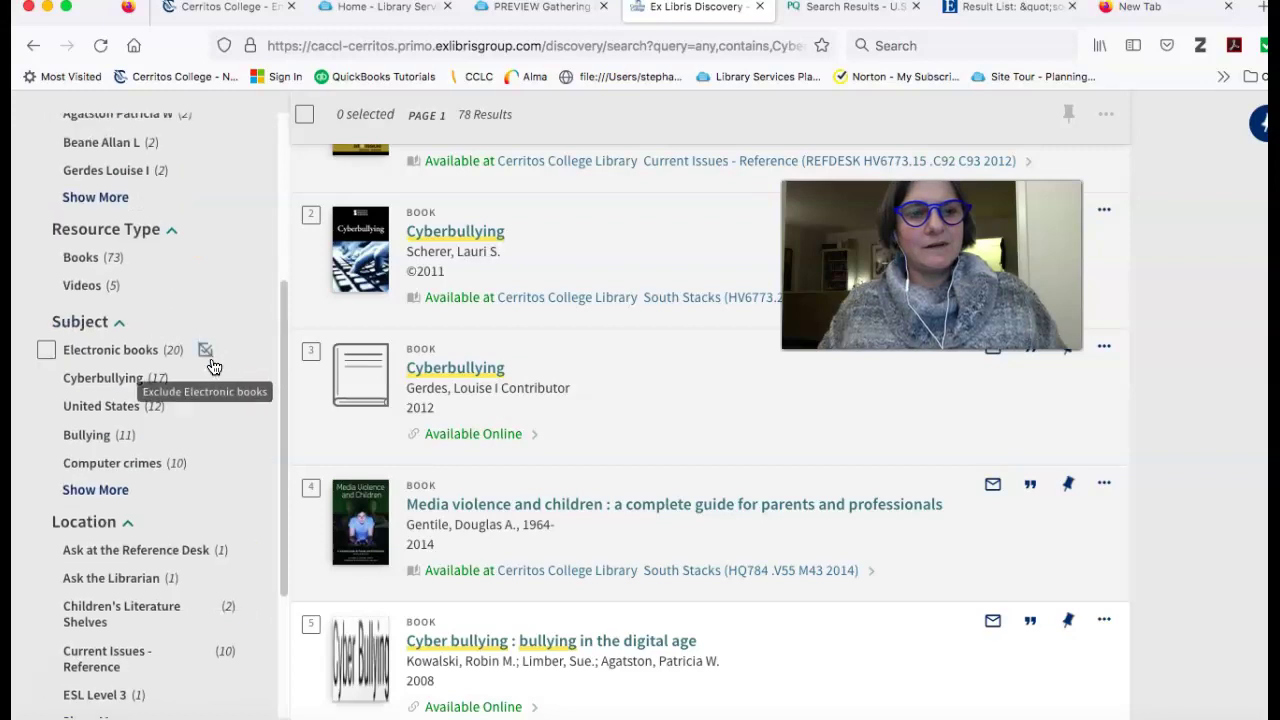
left_click(89, 328)
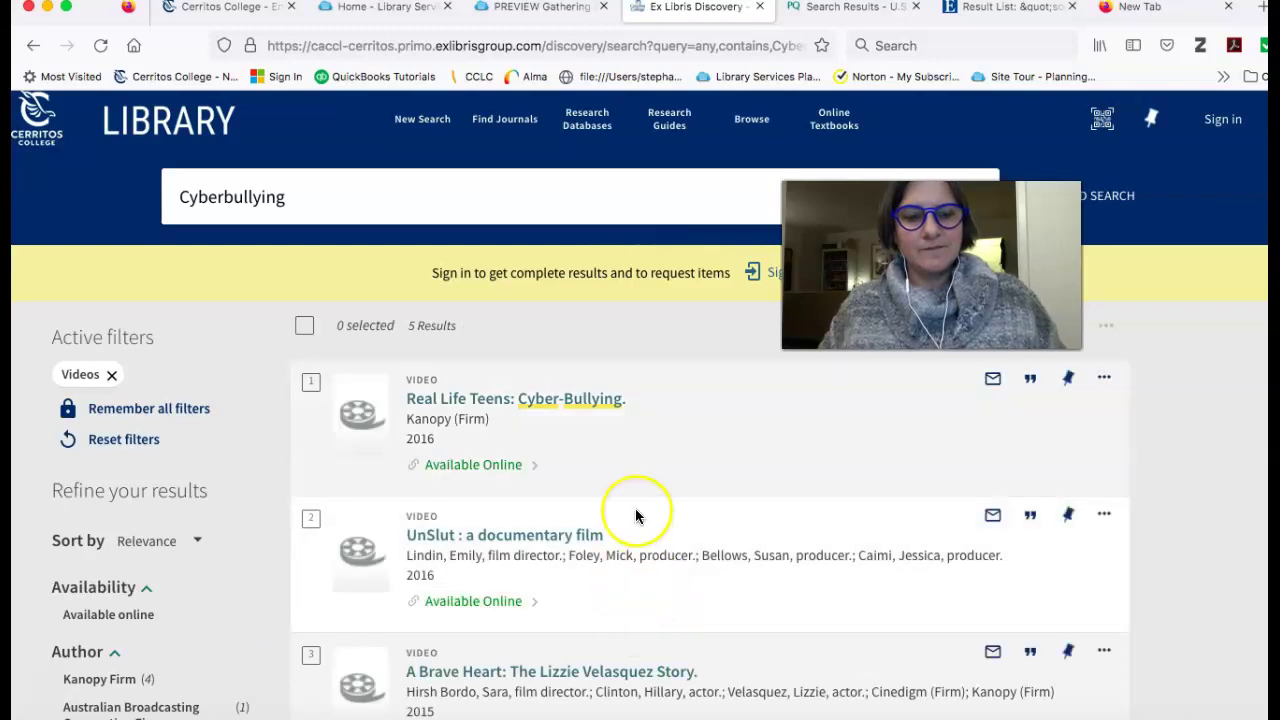
scroll(635, 508, "down", 5)
scroll(635, 508, "up", 5)
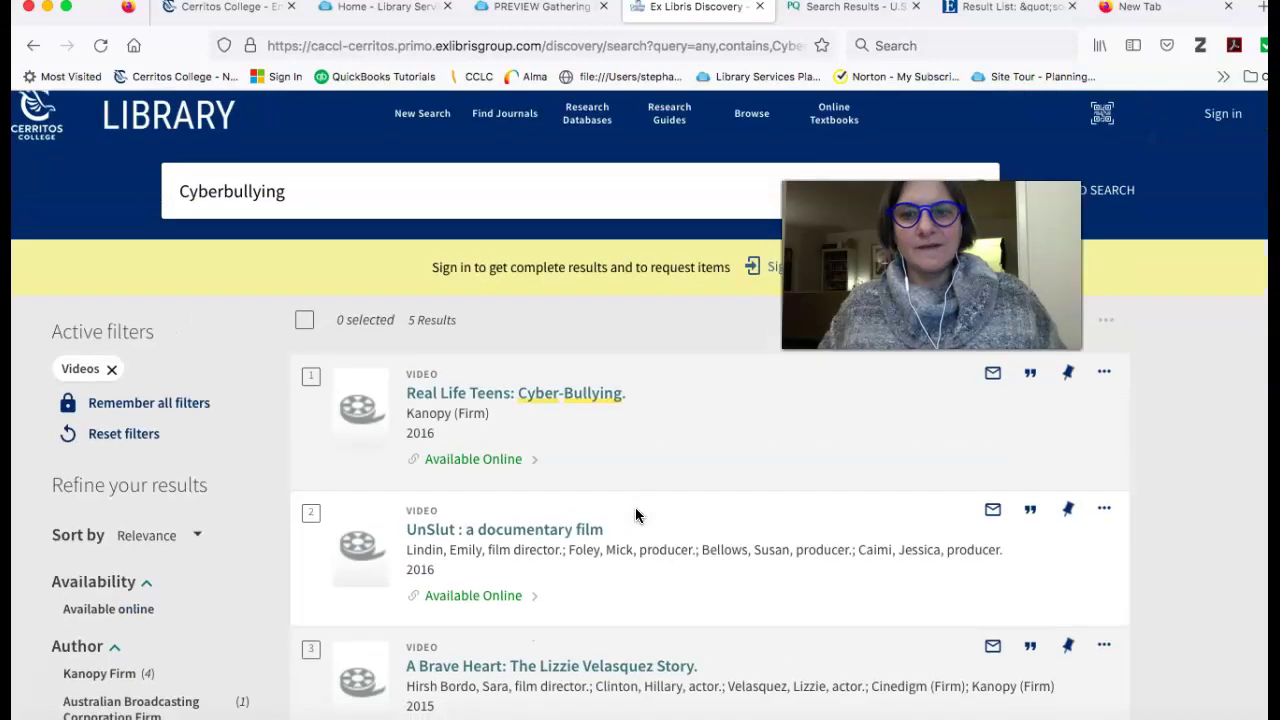
Return to the library guide, open the Databases A-Z page from the article section, and skim the list.
left_click(527, 8)
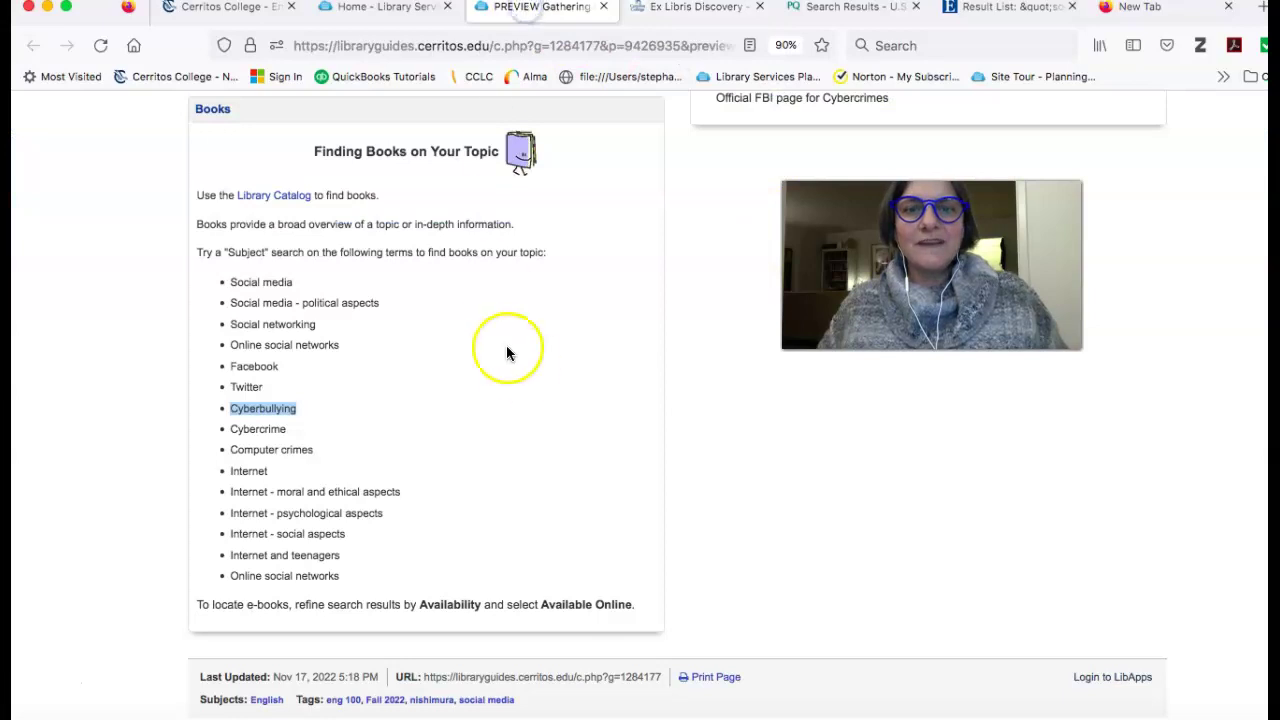
scroll(520, 366, "up", 10)
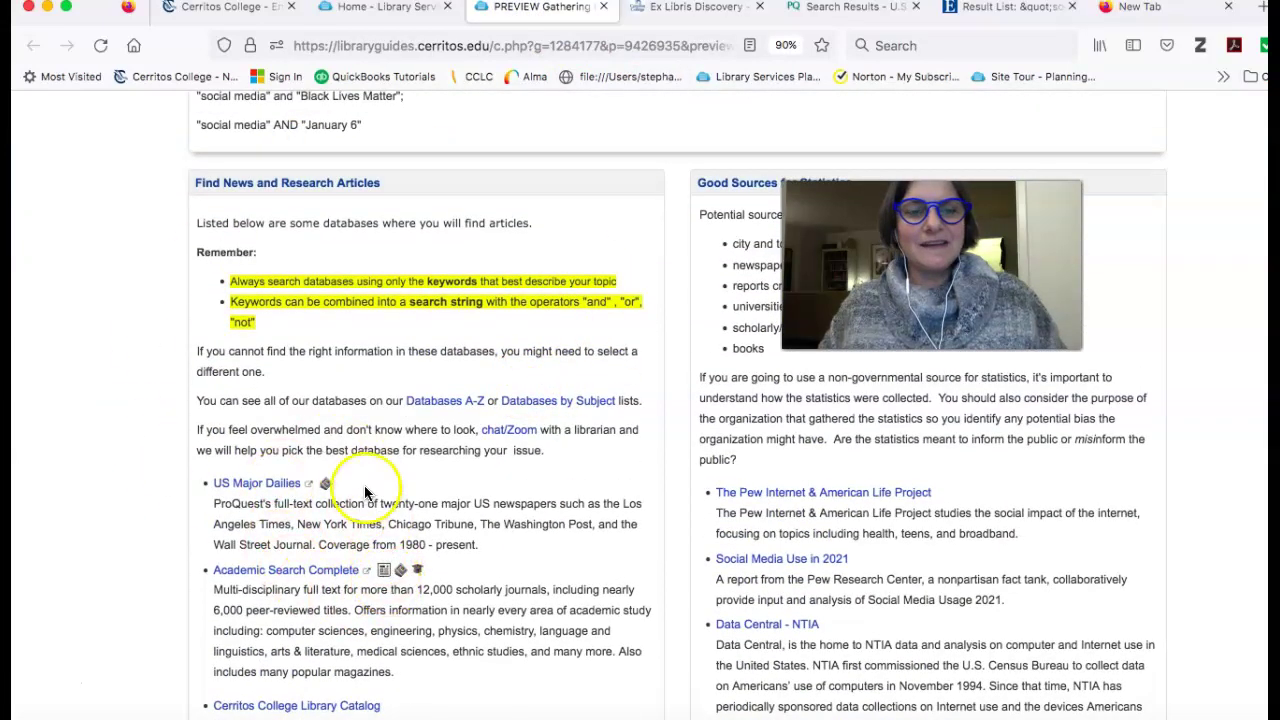
scroll(365, 492, "down", 1)
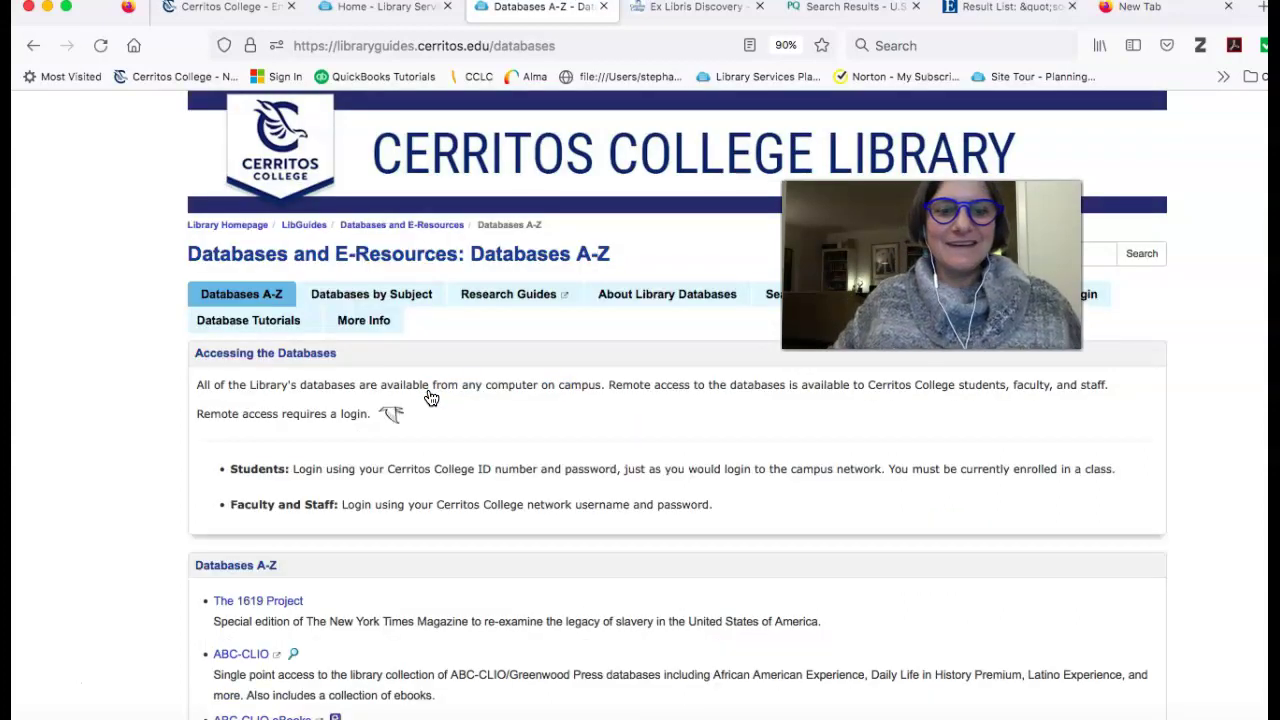
scroll(430, 398, "down", 3)
scroll(429, 390, "up", 3)
Switch to Databases by Subject and go to the Psychology databases.
left_click(405, 298)
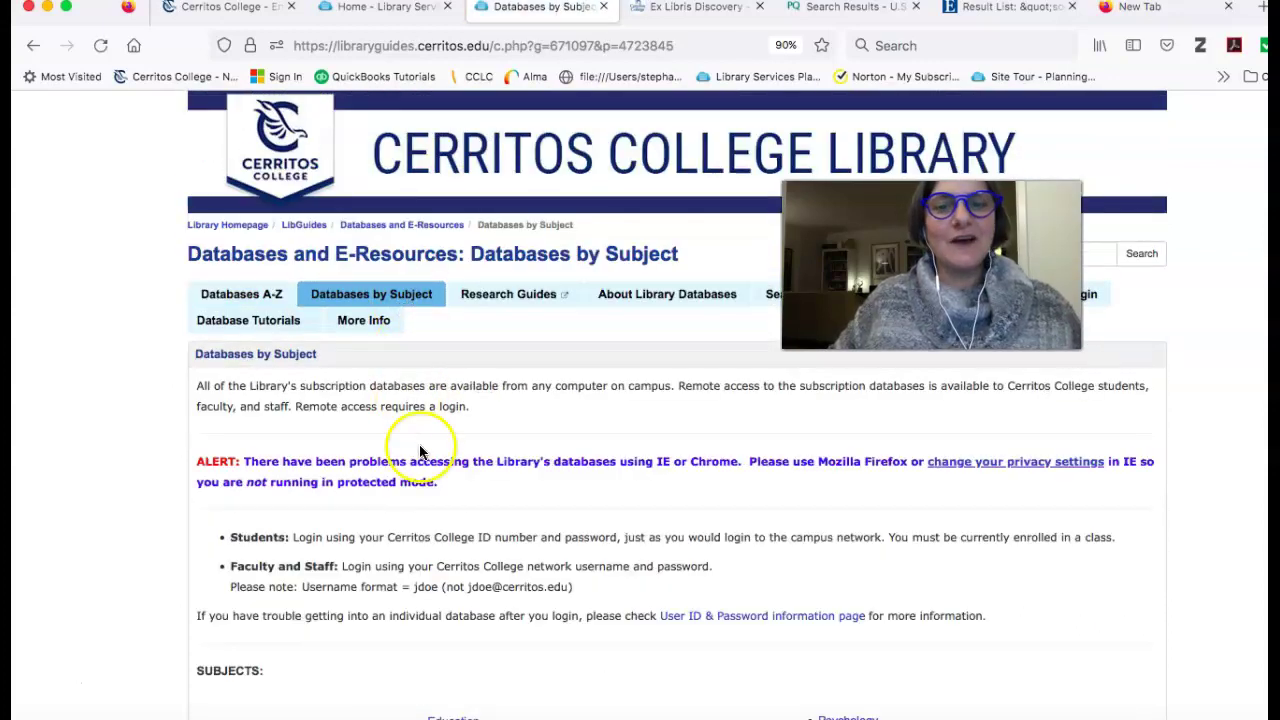
scroll(420, 452, "down", 3)
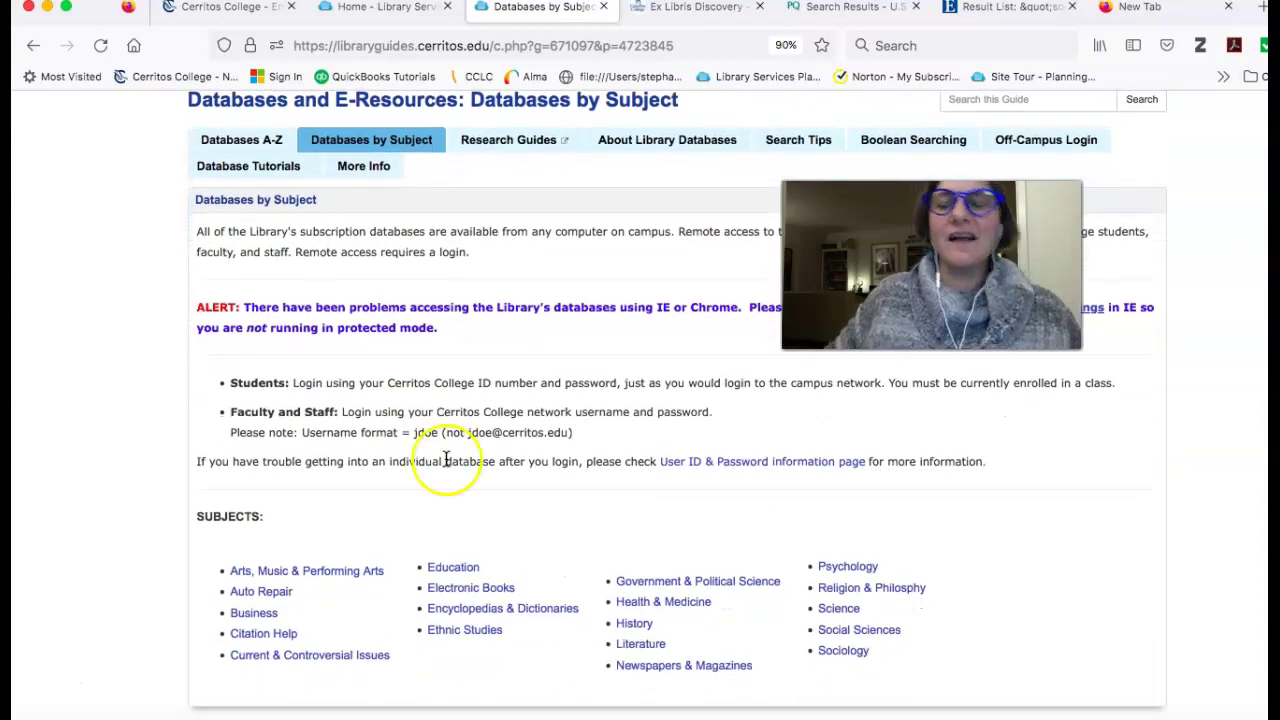
left_click(829, 570)
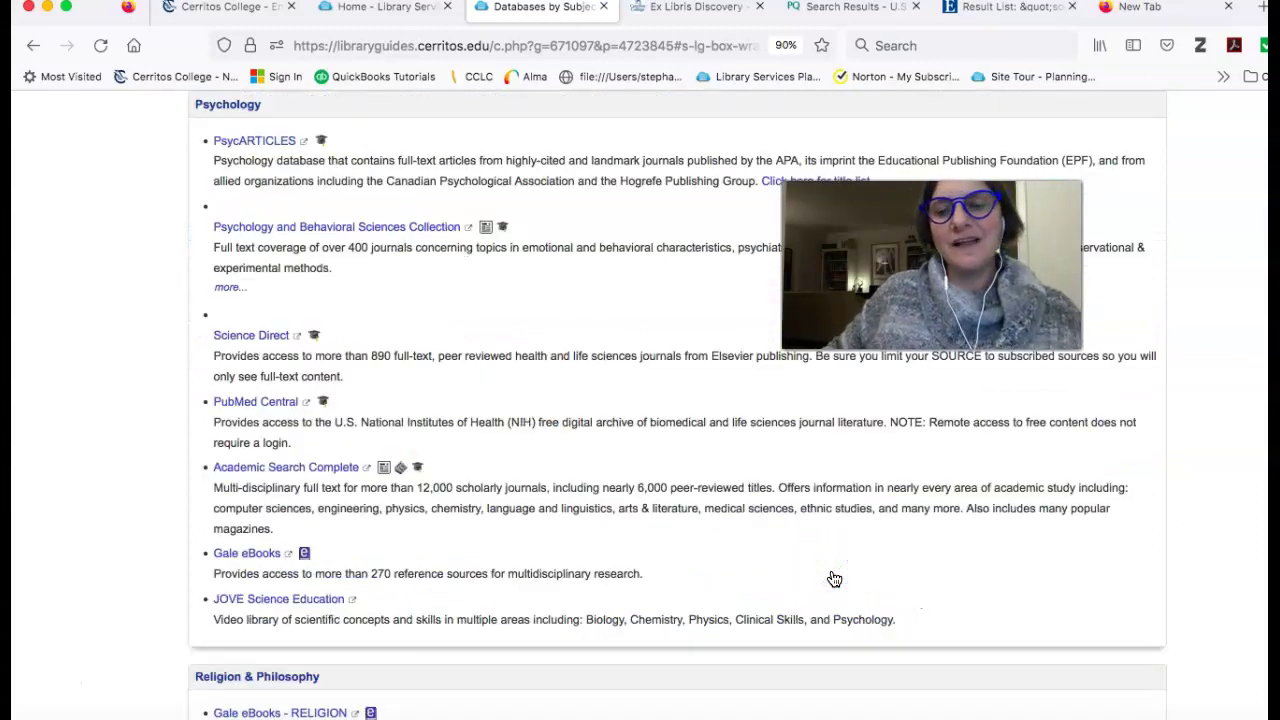
Shift the browser window to reveal the Chat with a Librarian widget, open it to view the chat form, and close it.
left_click_drag(86, 14, 0, 15)
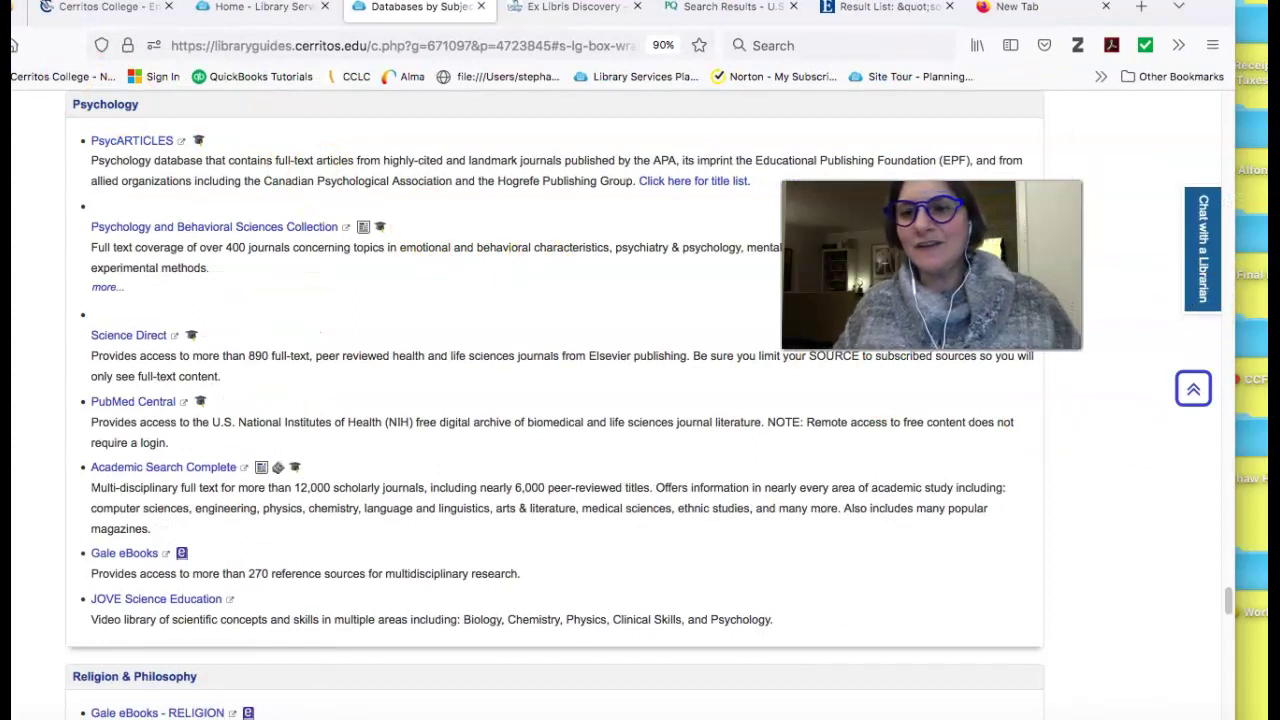
left_click(1205, 271)
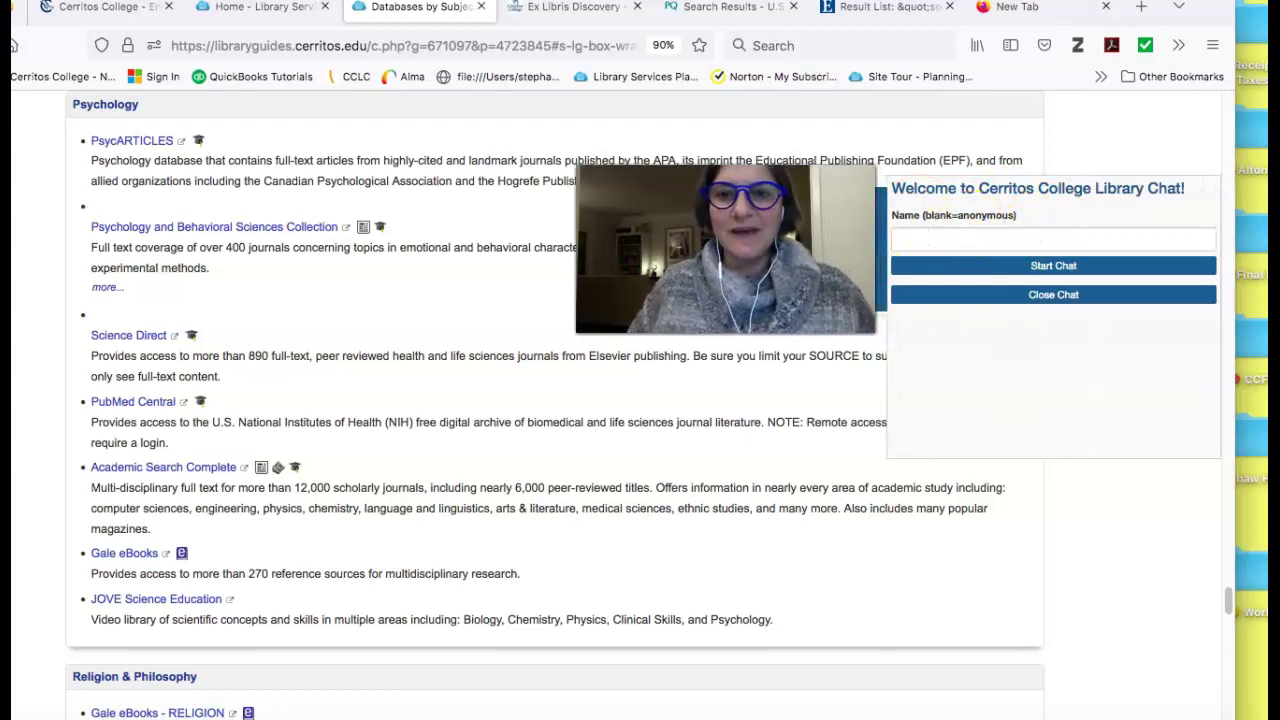
left_click(869, 229)
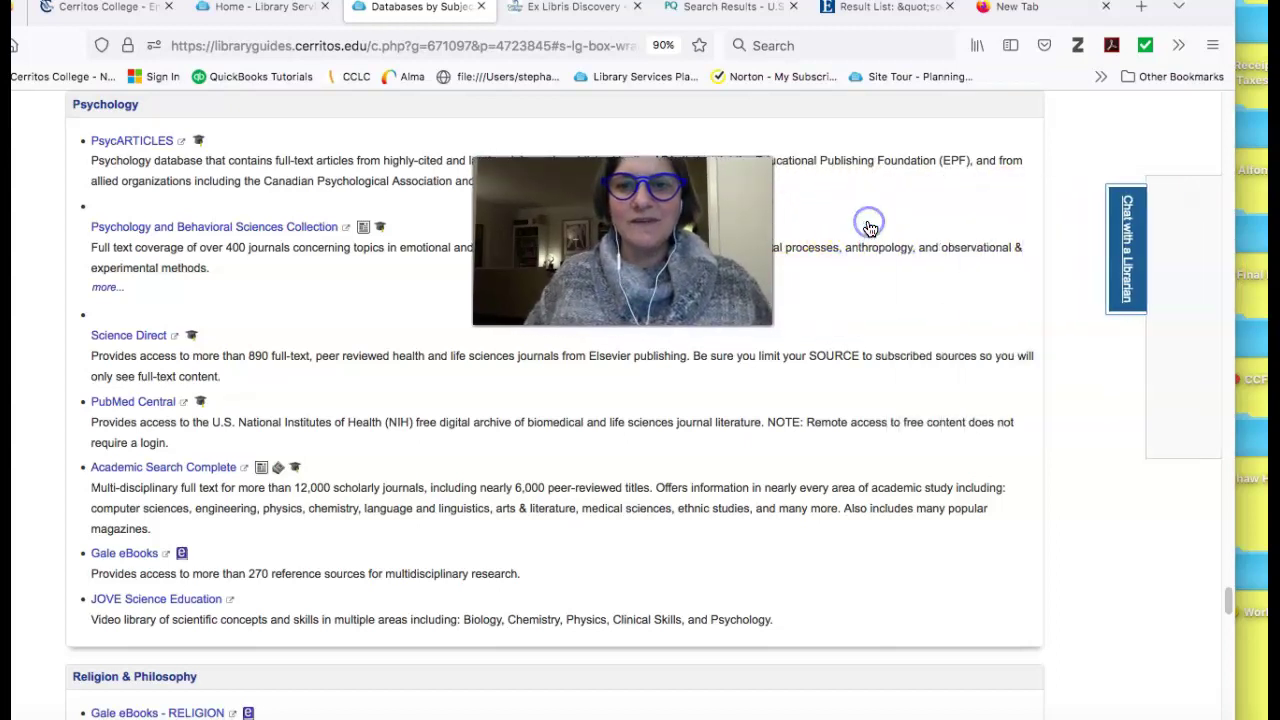